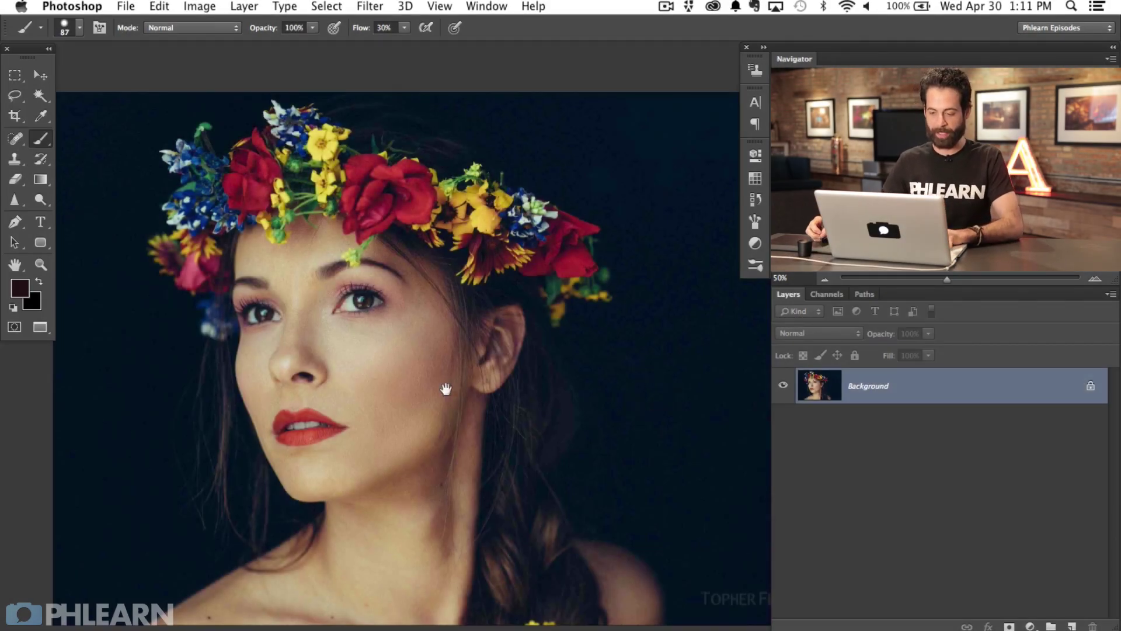
Add a new empty layer above the Background portrait
left_click_drag(446, 388, 487, 389)
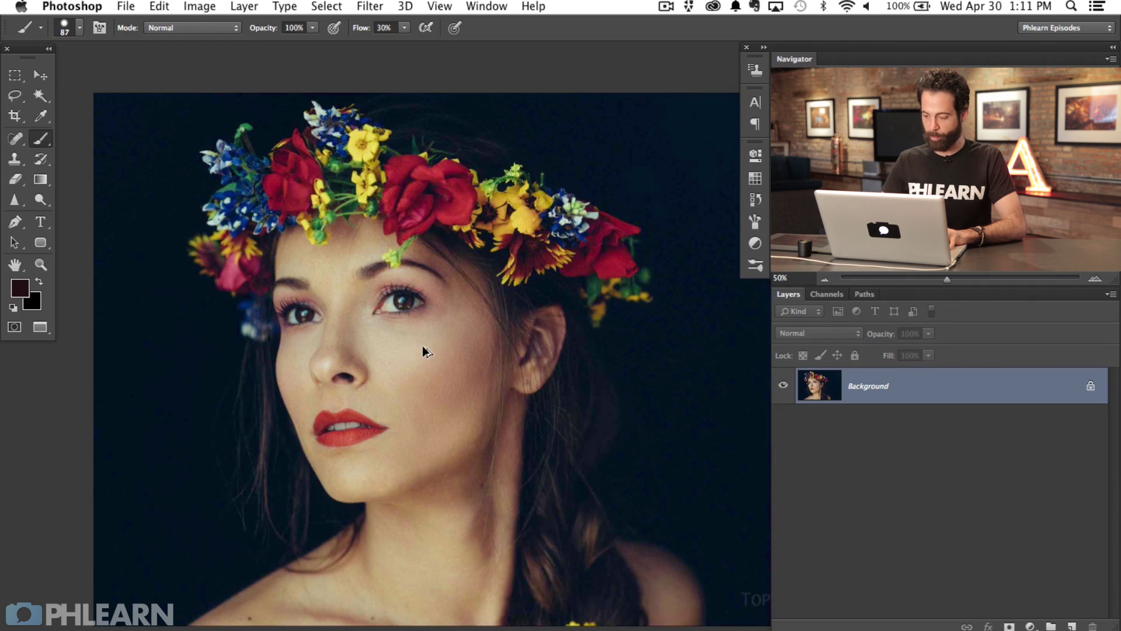
key("super+alt+shift+n")
key("super+1")
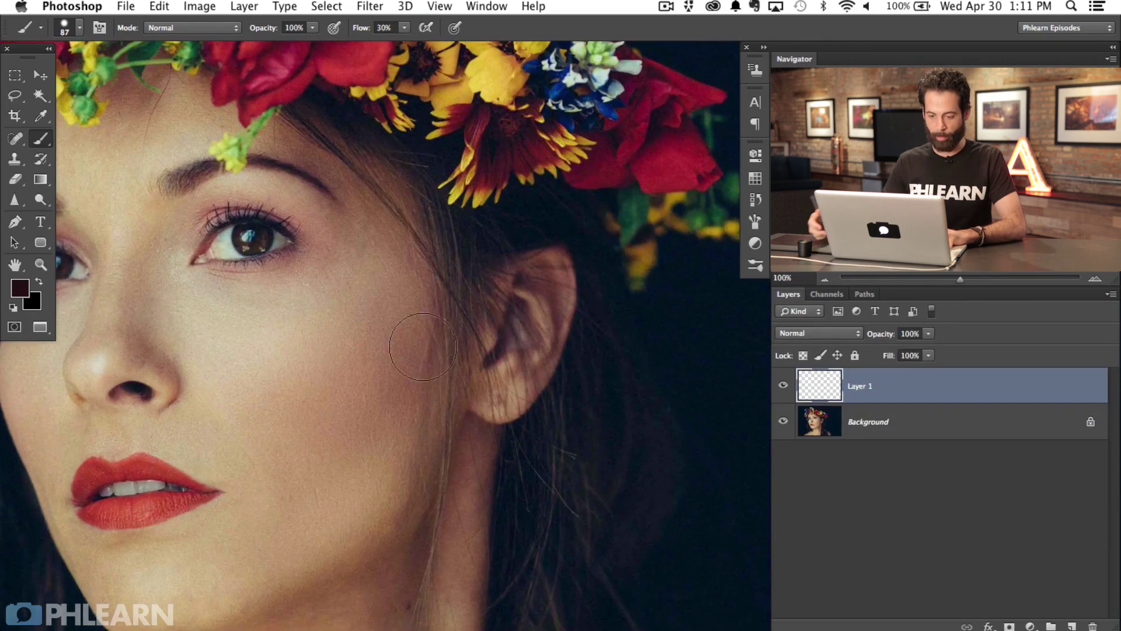
mouse_move(221, 360)
left_mouse_down()
mouse_move(573, 426)
mouse_move(517, 432)
left_mouse_up()
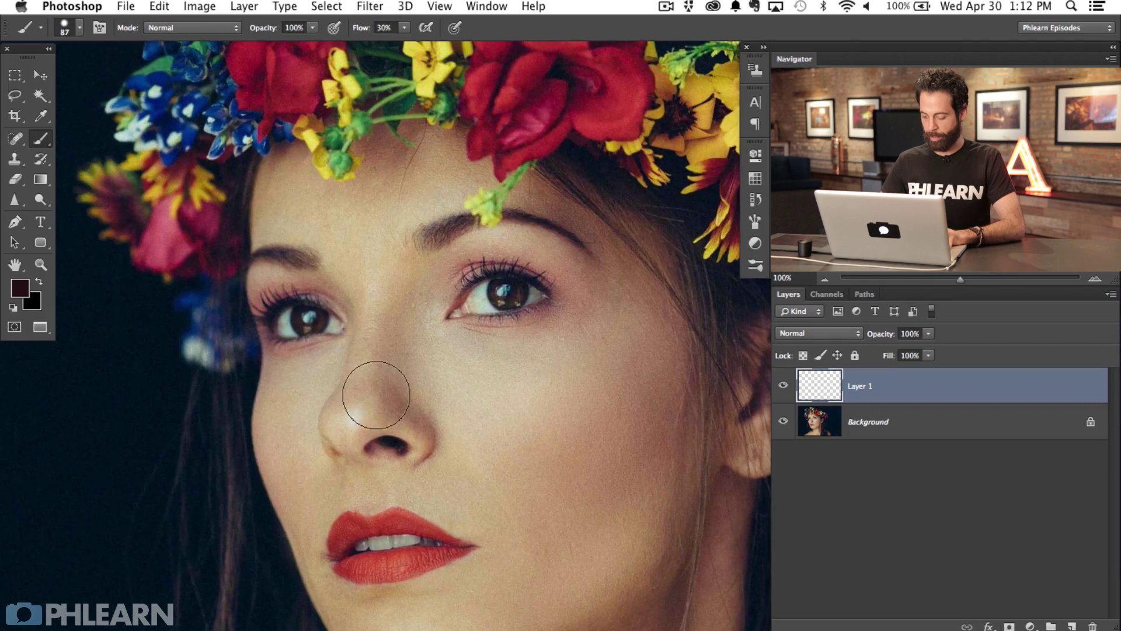
mouse_move(285, 240)
left_mouse_down()
mouse_move(257, 265)
mouse_move(218, 251)
left_mouse_up()
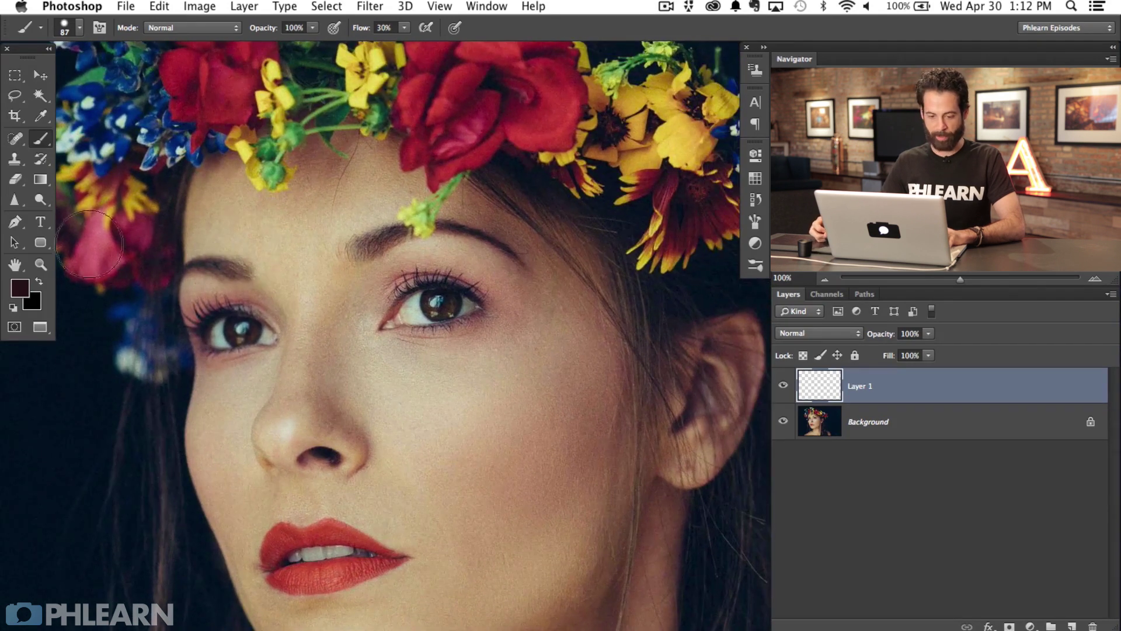
Set the foreground color to bright green (68ff4a) and the brush to a small hard 7 px tip with 80% flow
left_click(26, 287)
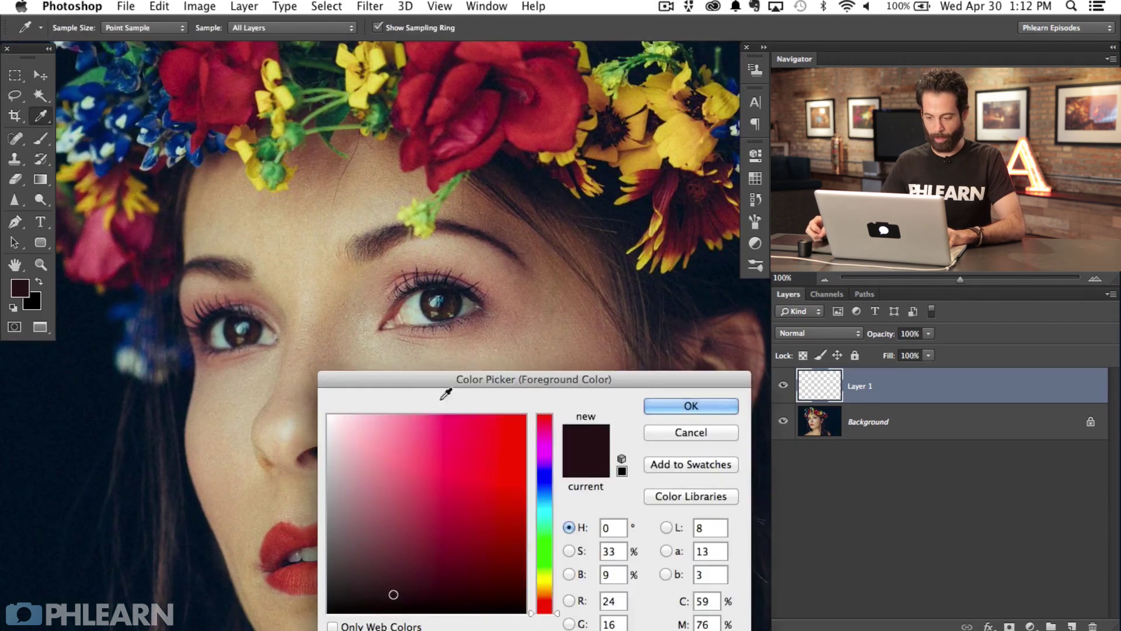
left_click(544, 555)
left_click(468, 414)
left_click(653, 403)
left_click_drag(496, 323, 497, 495)
left_click_drag(506, 402, 485, 405)
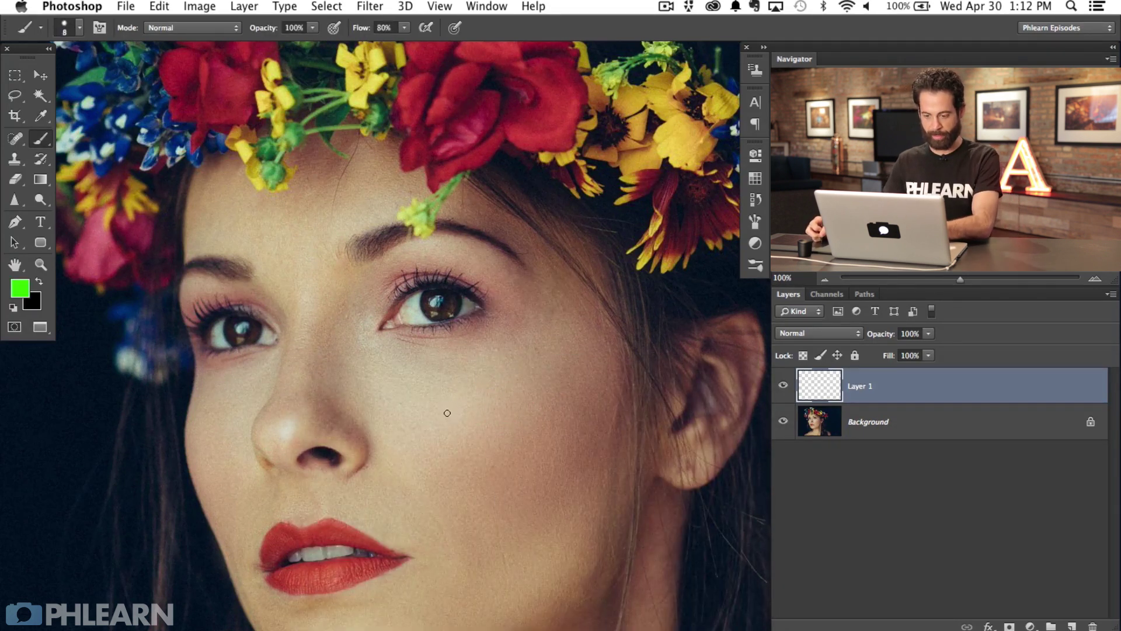
mouse_move(456, 416)
left_mouse_down()
mouse_move(487, 436)
mouse_move(519, 461)
left_mouse_up()
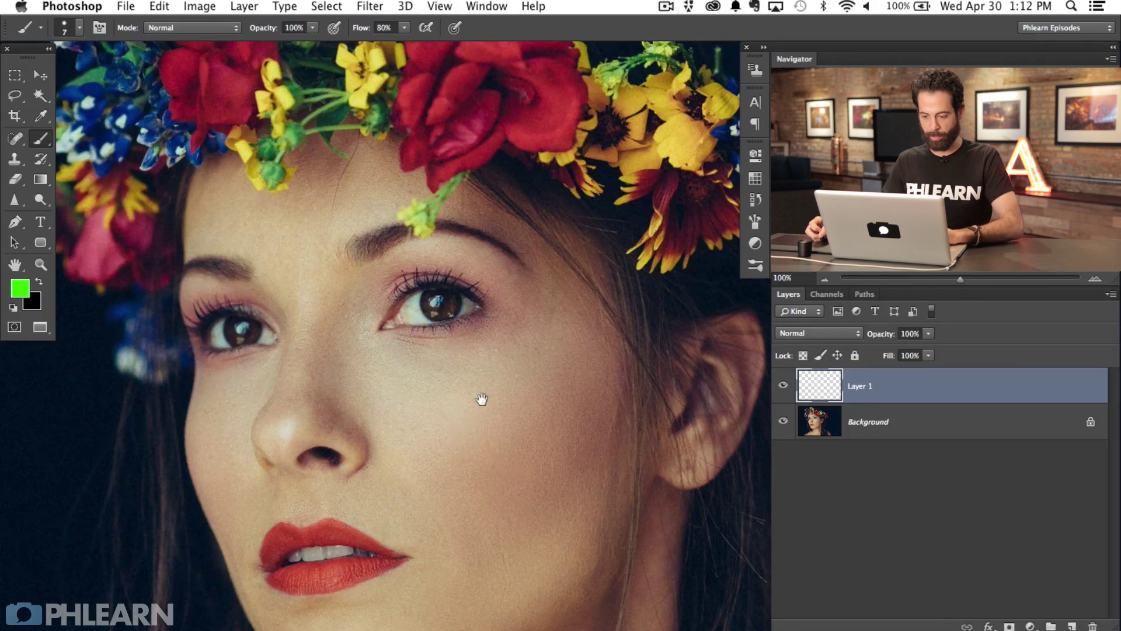
Trace green guide lines along the upper and lower lash lines of the eye nearer the ear, and undo them
left_click_drag(482, 399, 463, 334)
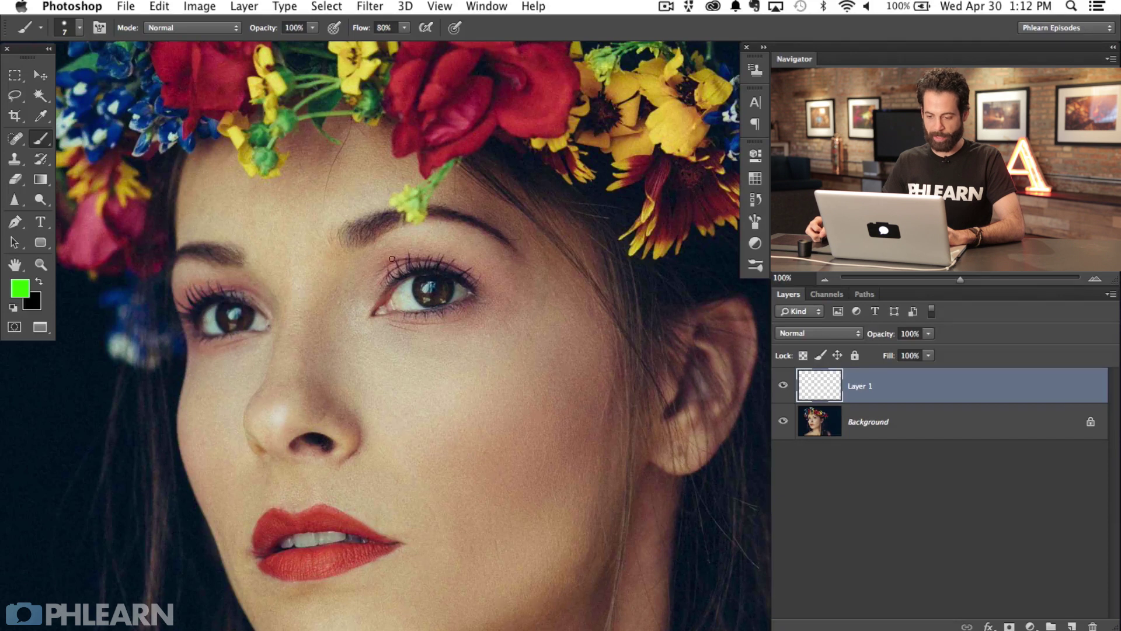
key("super+equal")
key("super+equal")
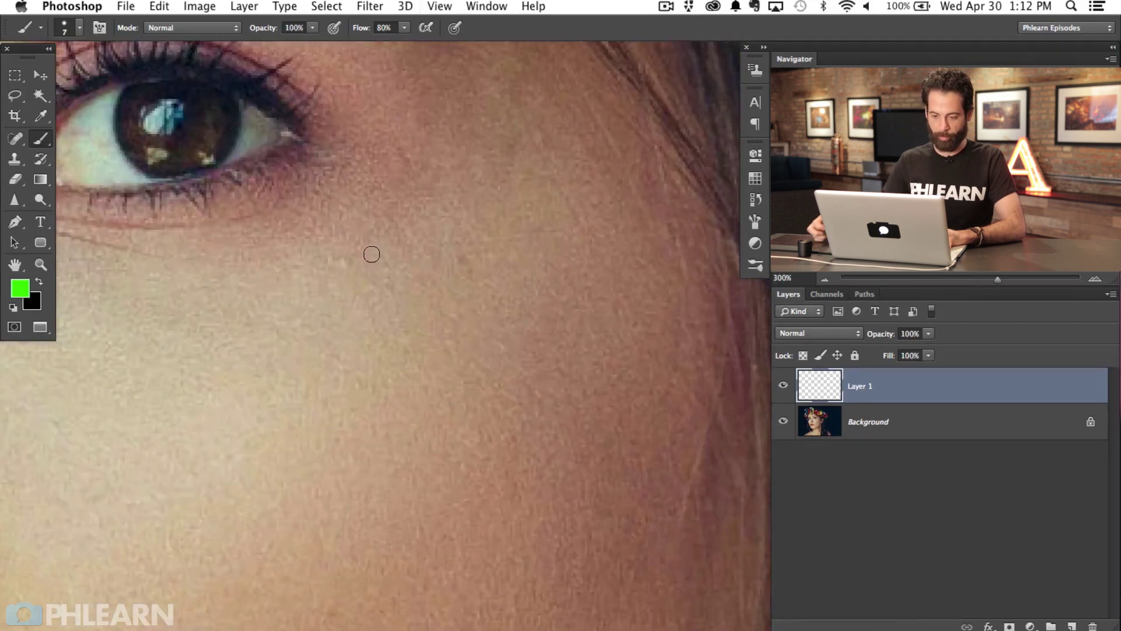
left_click_drag(275, 289, 489, 458)
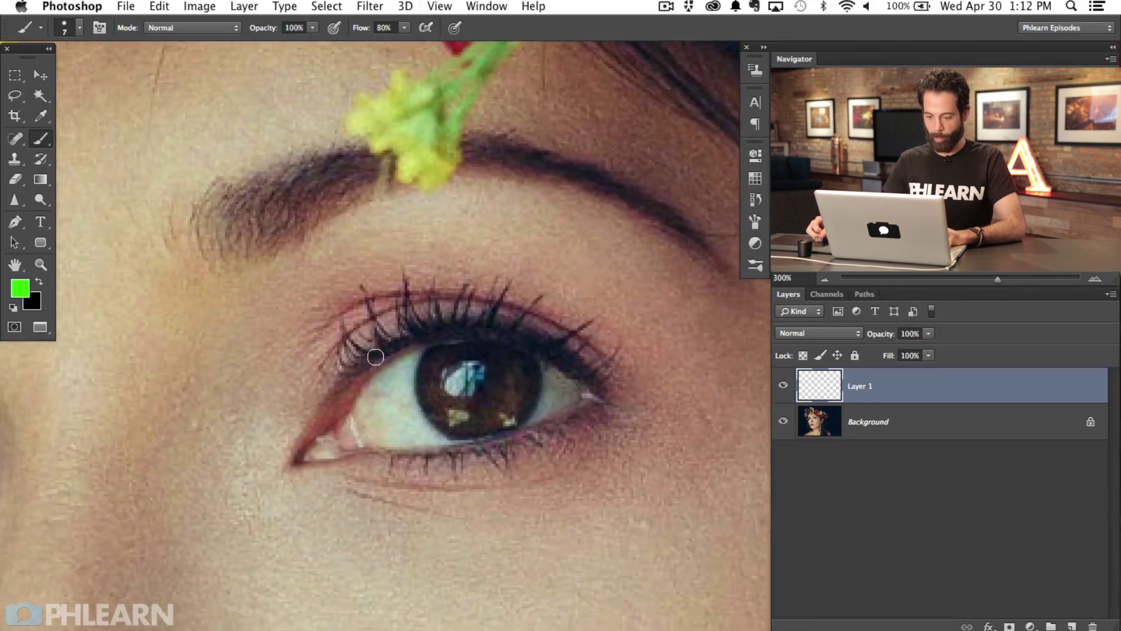
left_click_drag(489, 333, 563, 368)
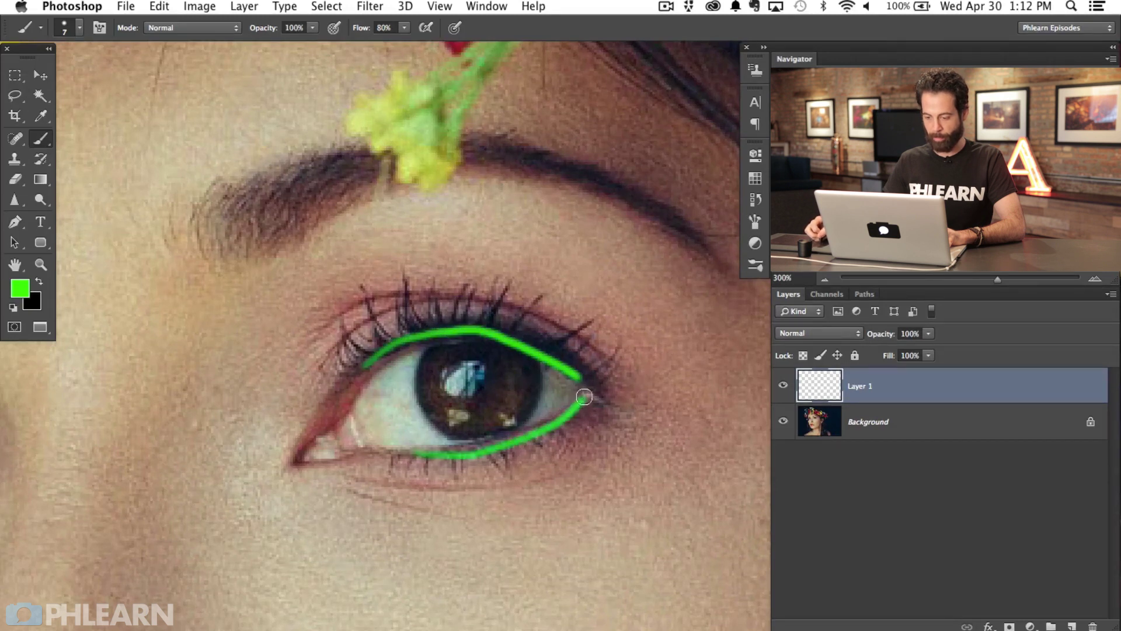
left_click_drag(478, 390, 441, 400)
key("alt+super+z")
key("alt+super+z")
Mark the upper eyelashes with short upright green strokes and undo all of them
left_click_drag(368, 346, 371, 290)
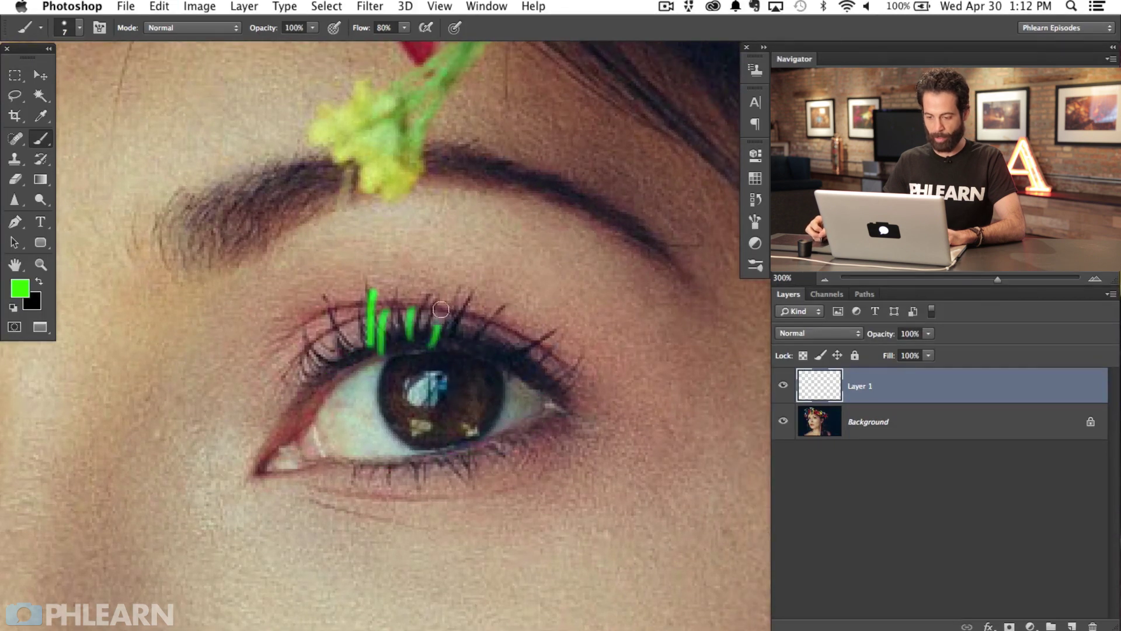
key("super+alt+z")
key("super+alt+z")
key("super+alt+z")
key("super+alt+z")
key("super+alt+z")
key("super+alt+z")
key("super+alt+z")
key("super+alt+z")
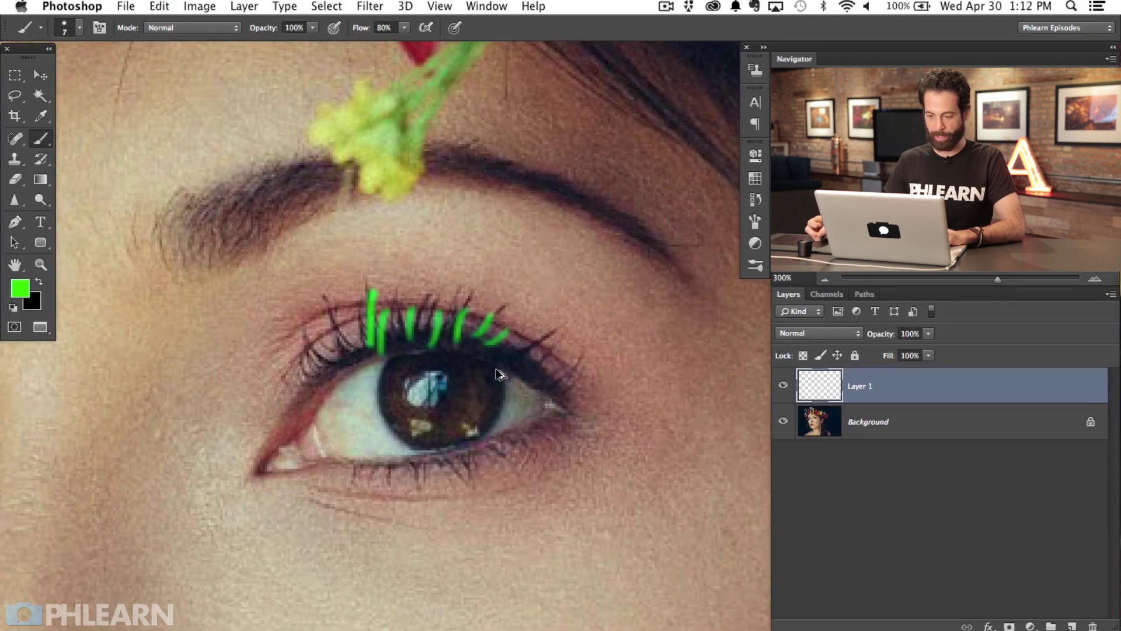
key("super+alt+z")
Draw green guide strokes across the upper eyelid just above the lashes and undo them
mouse_move(354, 351)
left_mouse_down()
mouse_move(385, 351)
mouse_move(376, 299)
mouse_move(506, 296)
mouse_move(619, 374)
left_mouse_up()
key("super+z")
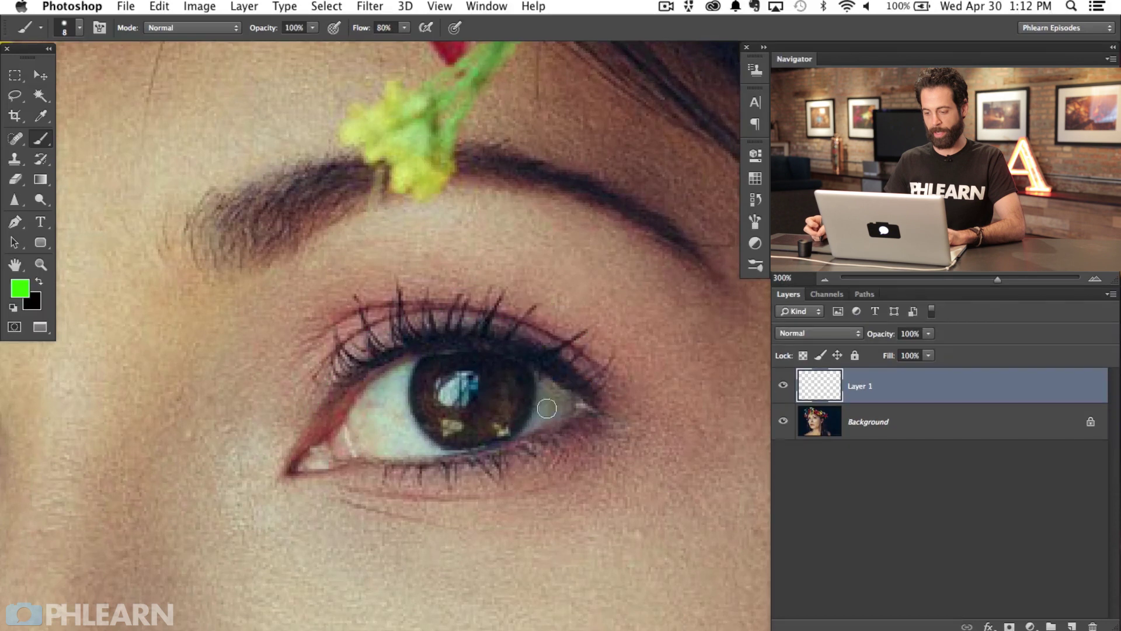
scroll(555, 402, "right", 4)
mouse_move(533, 384)
left_mouse_down()
mouse_move(633, 403)
mouse_move(609, 430)
mouse_move(560, 347)
mouse_move(332, 305)
mouse_move(284, 319)
mouse_move(298, 380)
left_mouse_up()
key("super+z")
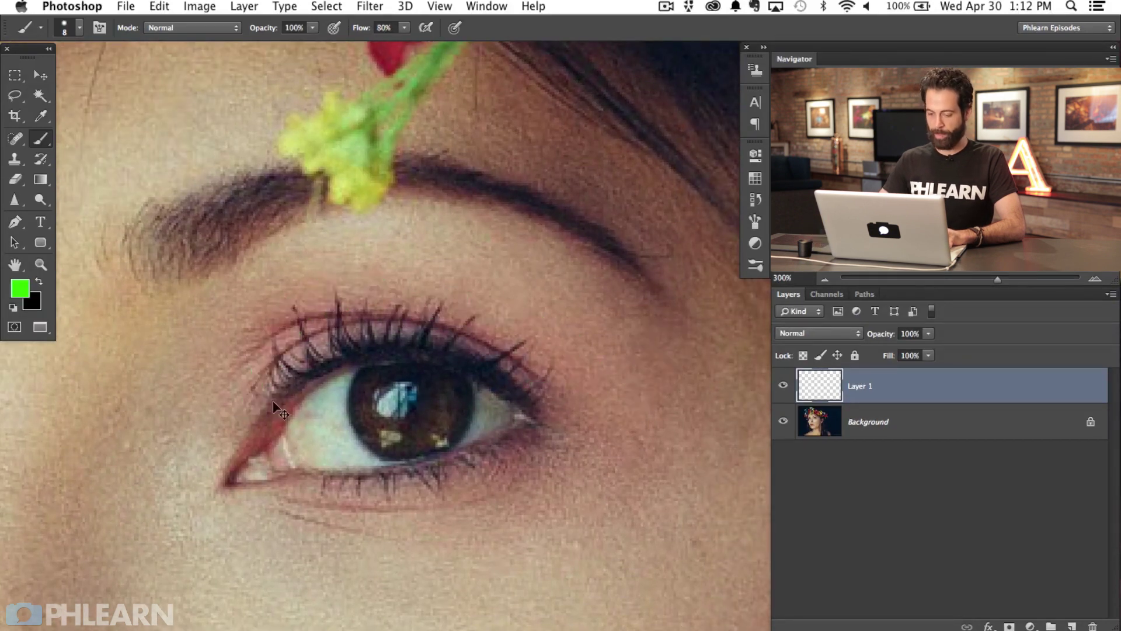
Outline the brow bone area between the eyebrow and the upper eyelid in green, and undo the outlines
key("super+minus")
left_click_drag(438, 435, 480, 420)
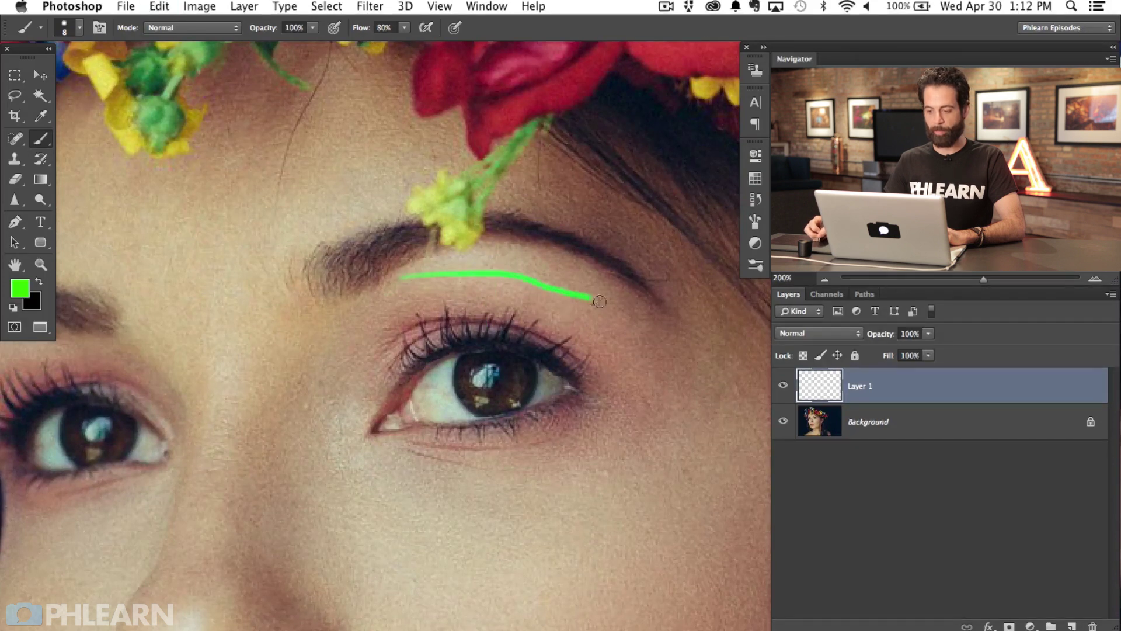
mouse_move(585, 240)
left_mouse_down()
mouse_move(527, 211)
mouse_move(433, 229)
mouse_move(400, 249)
left_mouse_up()
key("super+z")
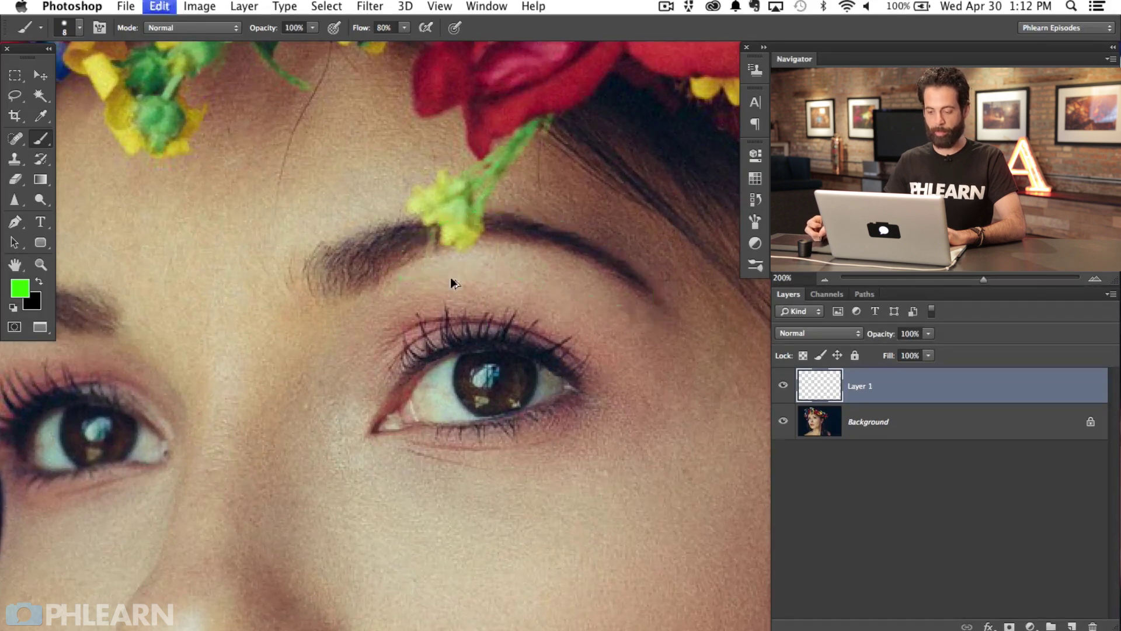
mouse_move(632, 309)
left_mouse_down()
mouse_move(617, 275)
mouse_move(506, 241)
left_mouse_up()
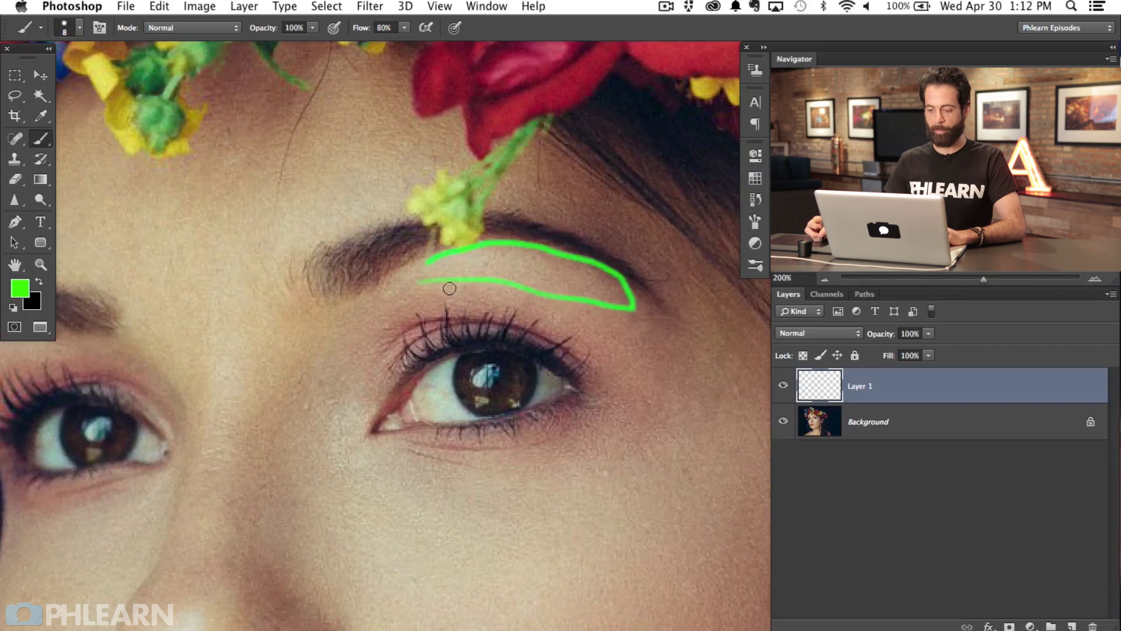
key("super+z")
Sketch smaller green guides beneath the eyebrow's arch and across the brow beside the yellow flower, and undo them
mouse_move(447, 260)
left_mouse_down()
mouse_move(598, 294)
mouse_move(597, 259)
mouse_move(497, 251)
left_mouse_up()
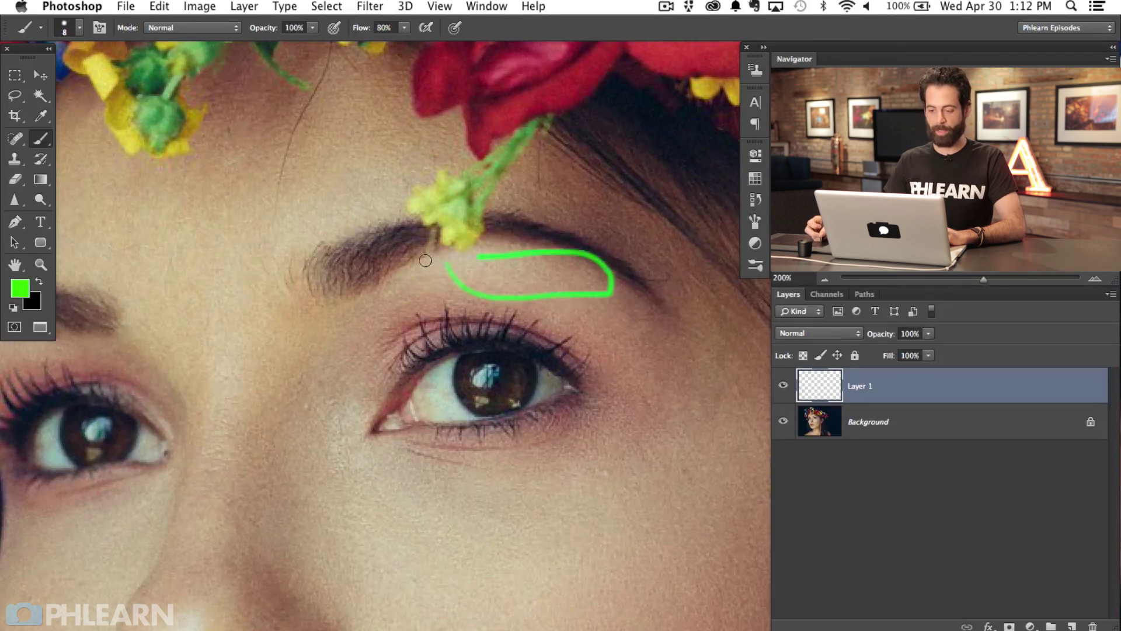
left_click_drag(397, 263, 421, 283)
key("super+z")
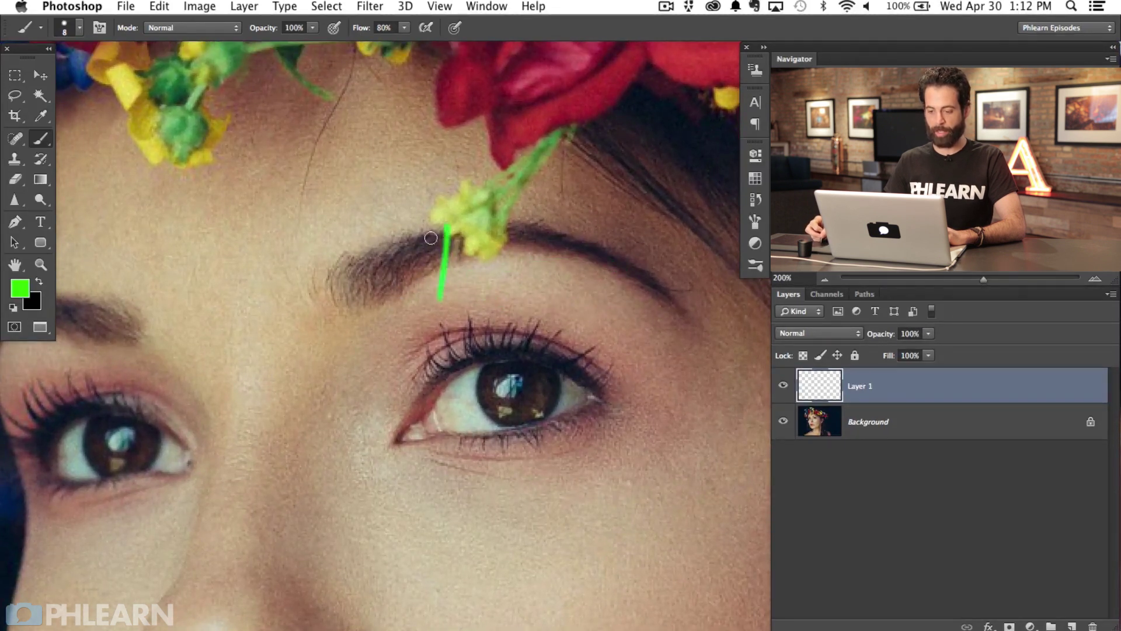
key("super+z")
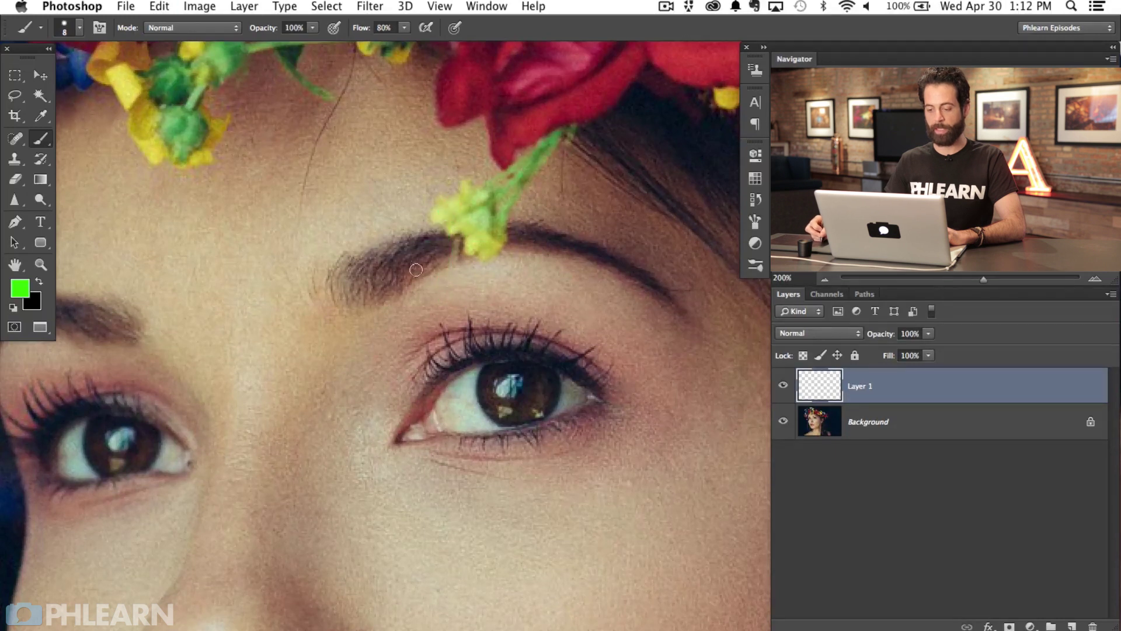
mouse_move(400, 257)
left_mouse_down()
mouse_move(663, 286)
mouse_move(455, 238)
left_mouse_up()
key("super+z")
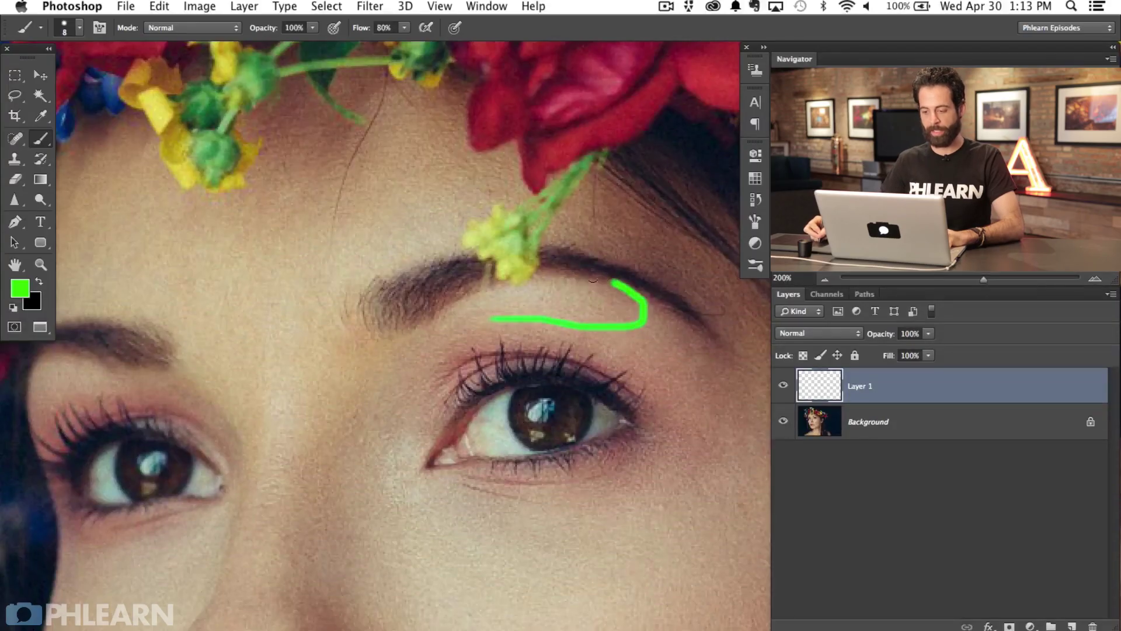
key("super+z")
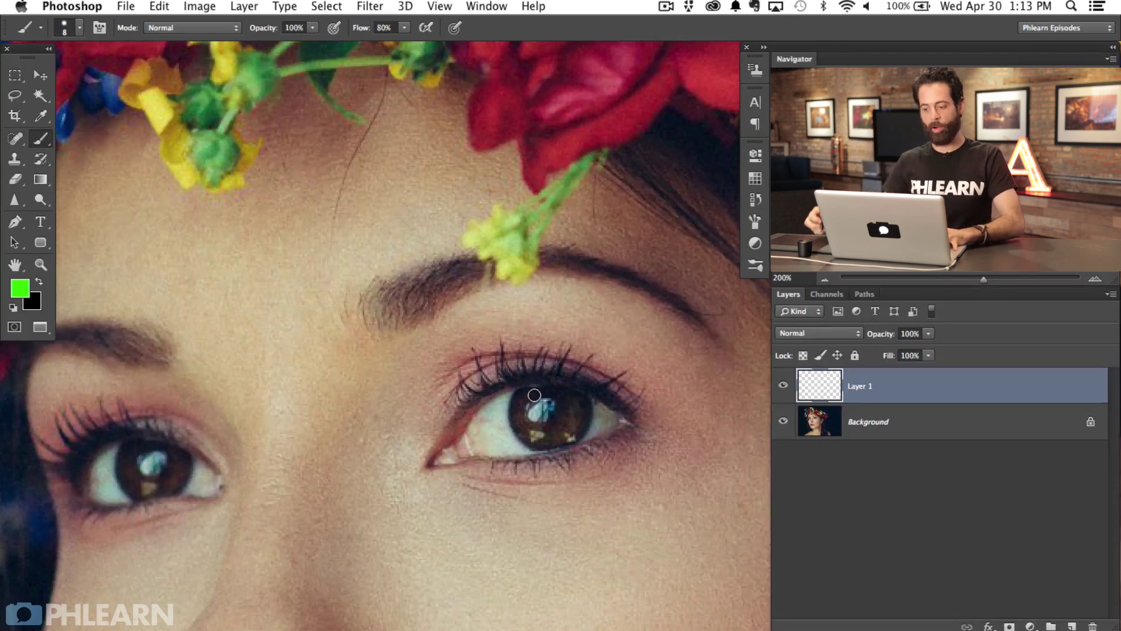
Change the foreground color from green to a medium-dark magenta purple
mouse_move(635, 480)
left_mouse_down()
mouse_move(600, 441)
mouse_move(568, 461)
left_mouse_up()
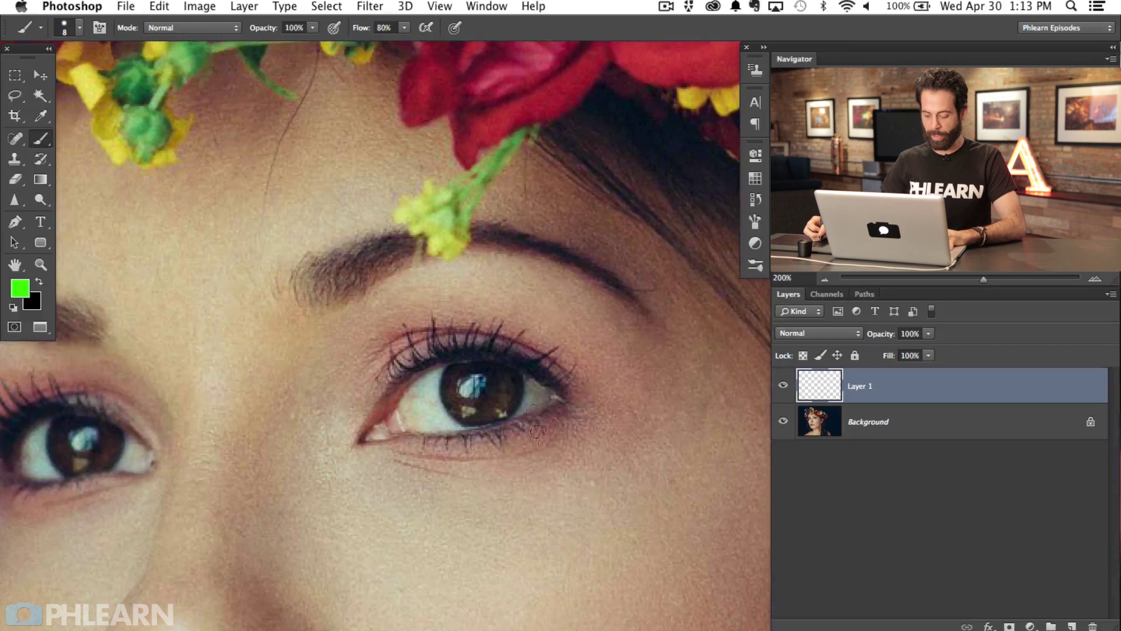
left_click_drag(441, 392, 396, 423)
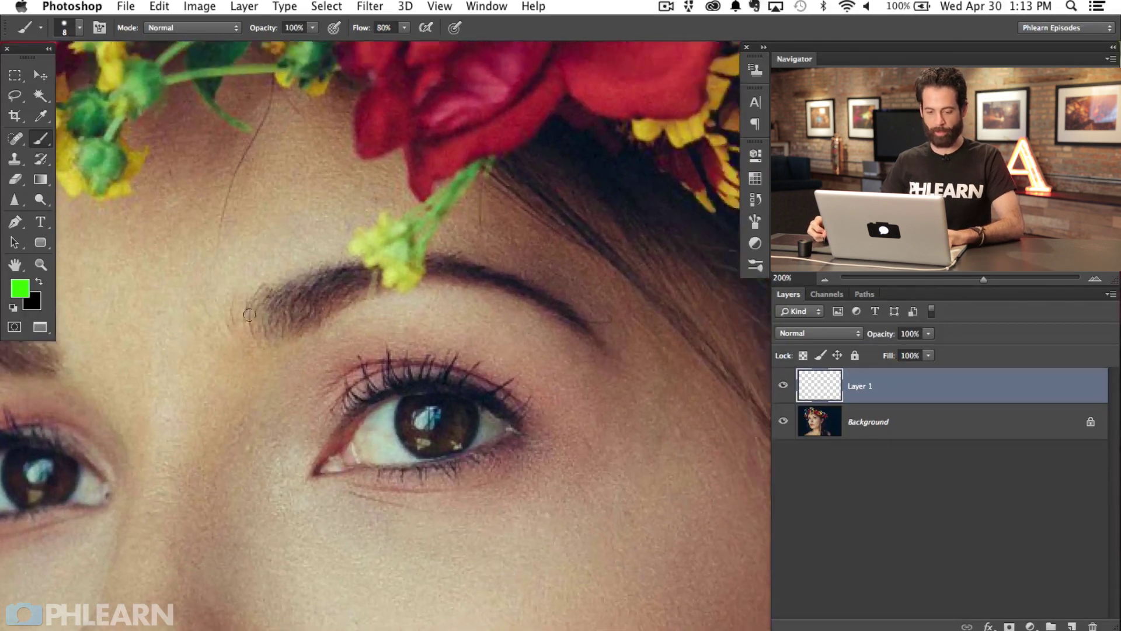
left_click(20, 292)
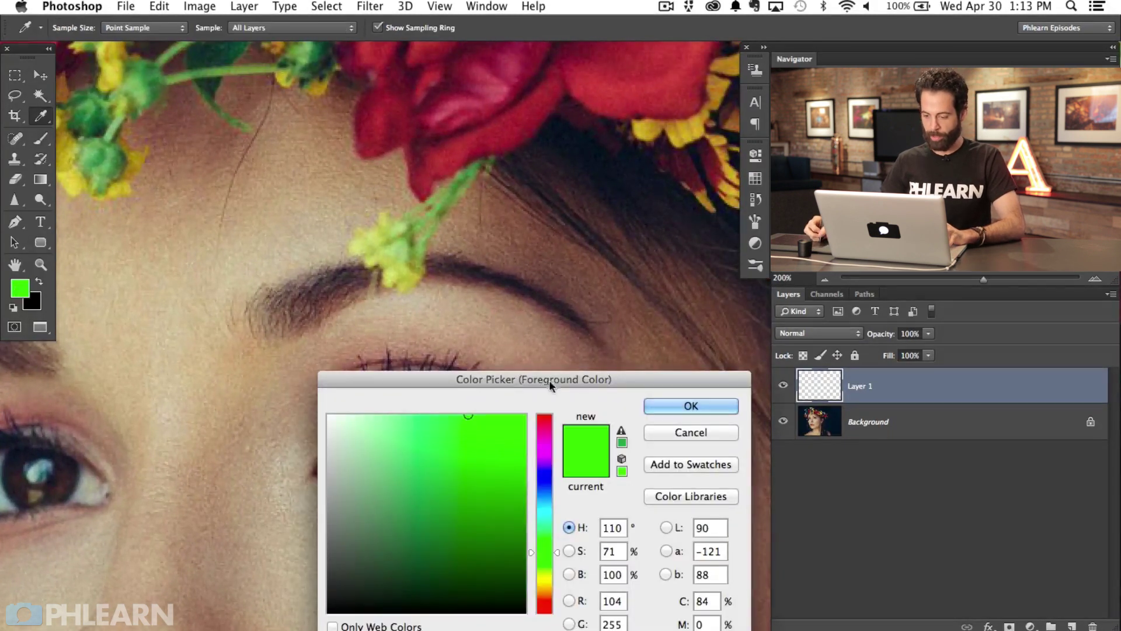
left_click_drag(560, 383, 468, 153)
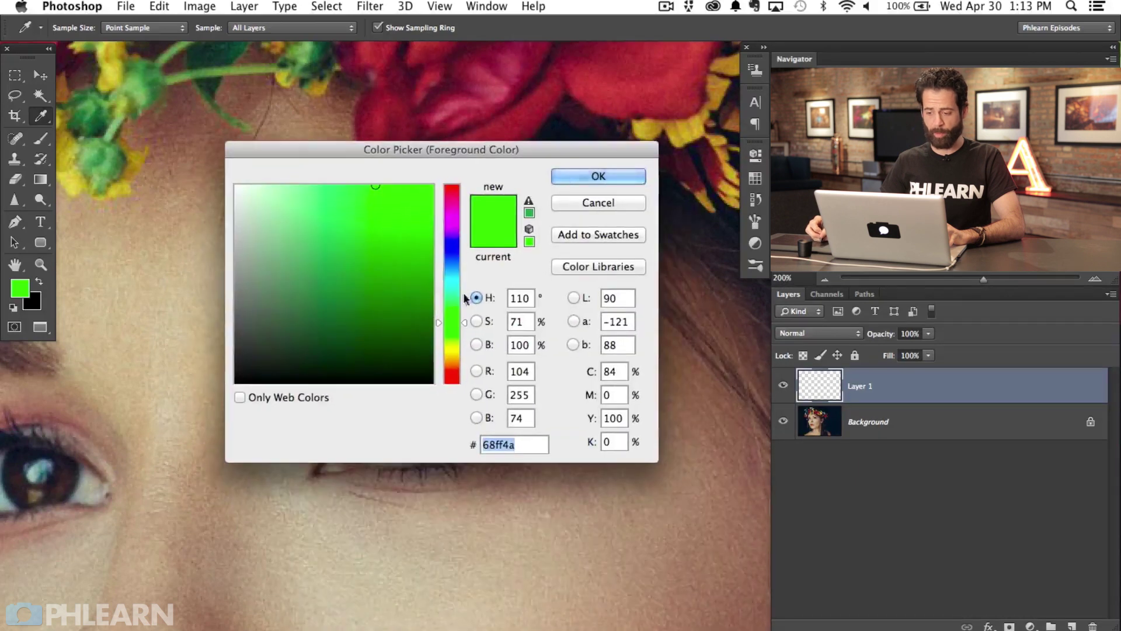
left_click_drag(454, 245, 451, 216)
left_click_drag(386, 280, 398, 285)
left_click(581, 183)
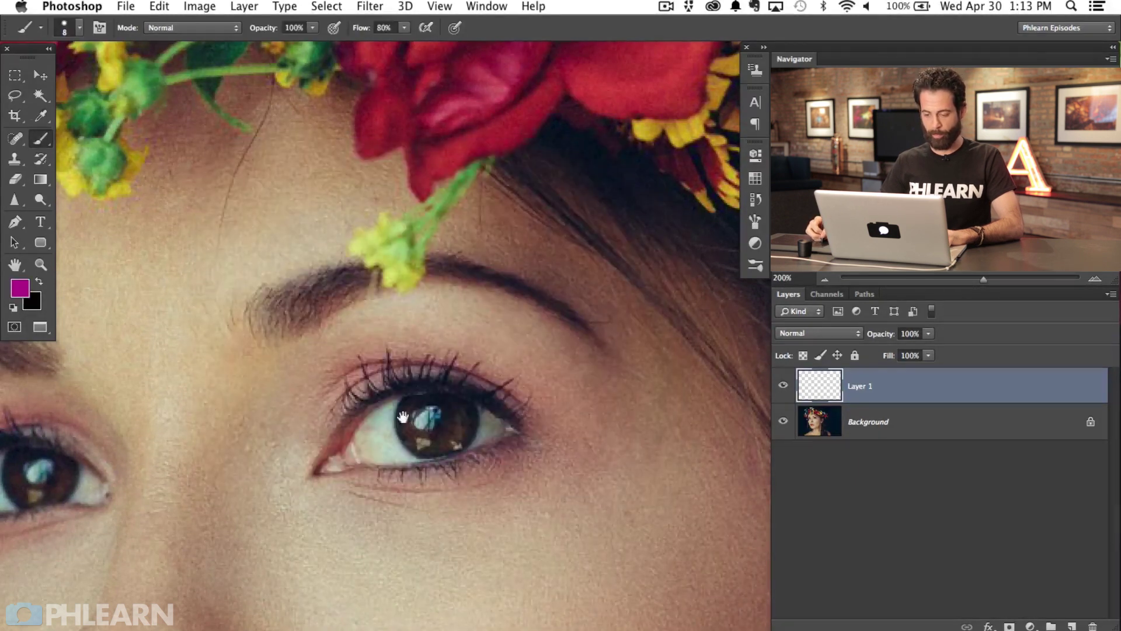
Set the brush to a soft 144 px tip with 10% flow, and try a purple stroke on the cheek under the eye
left_click_drag(403, 416, 447, 422)
key("super+minus")
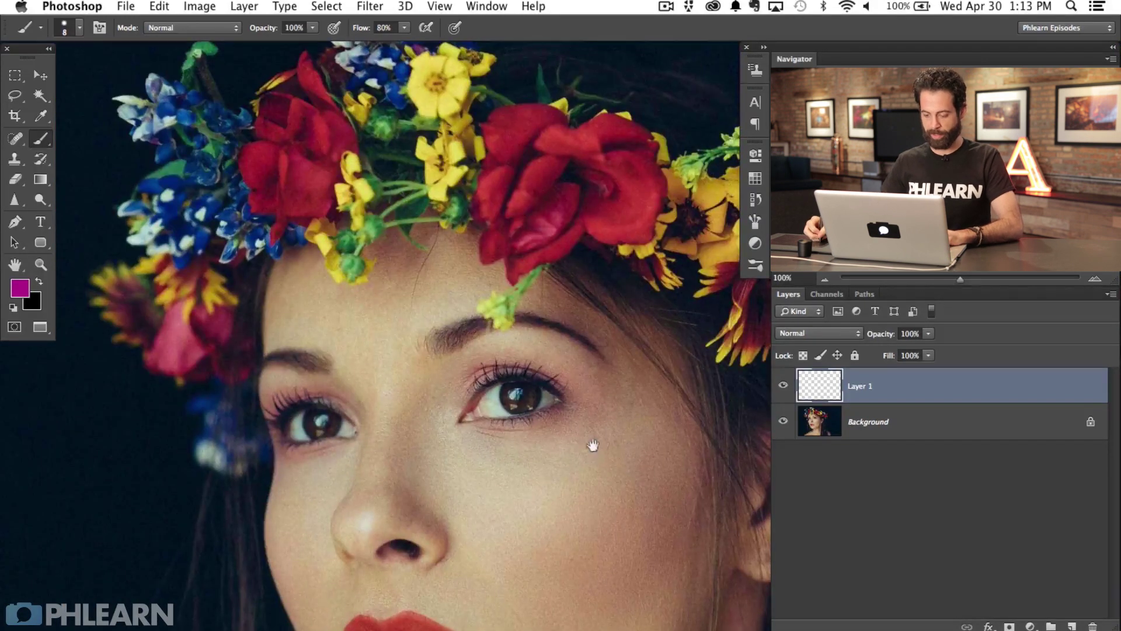
left_click_drag(592, 445, 564, 460)
right_click(344, 245)
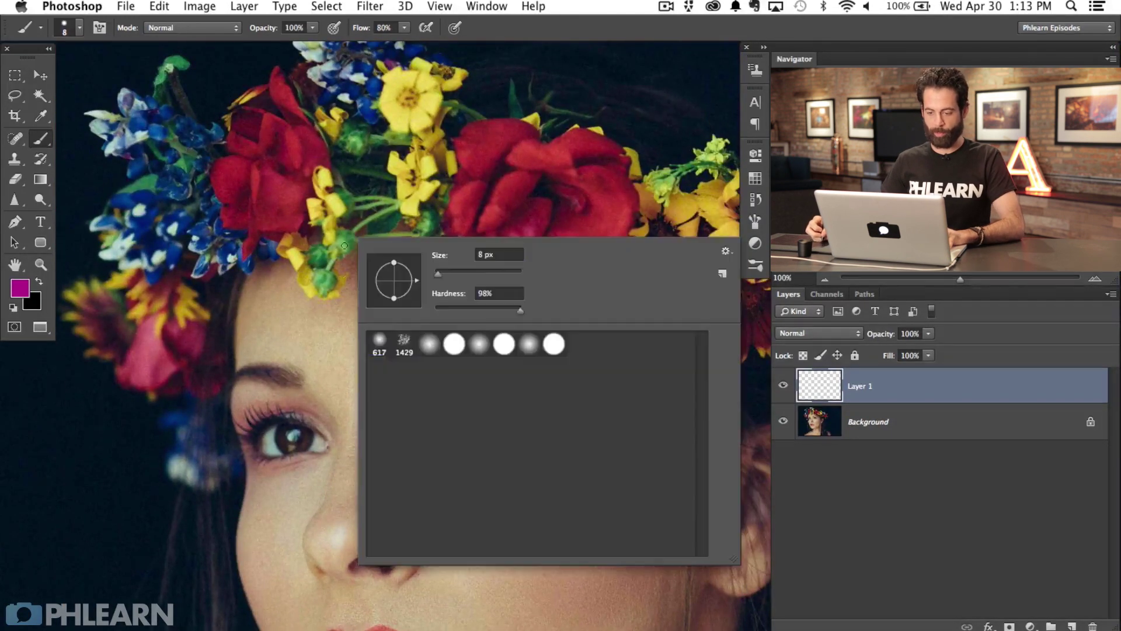
left_click(346, 349)
left_click_drag(492, 398, 393, 377)
key("shift+1")
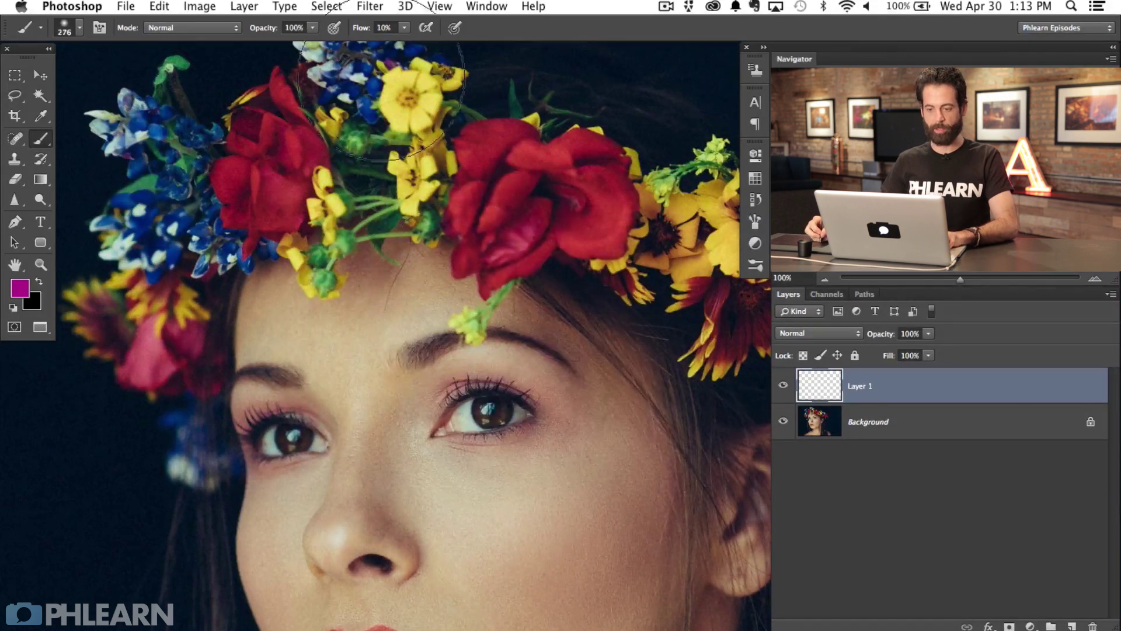
left_click_drag(476, 404, 435, 401)
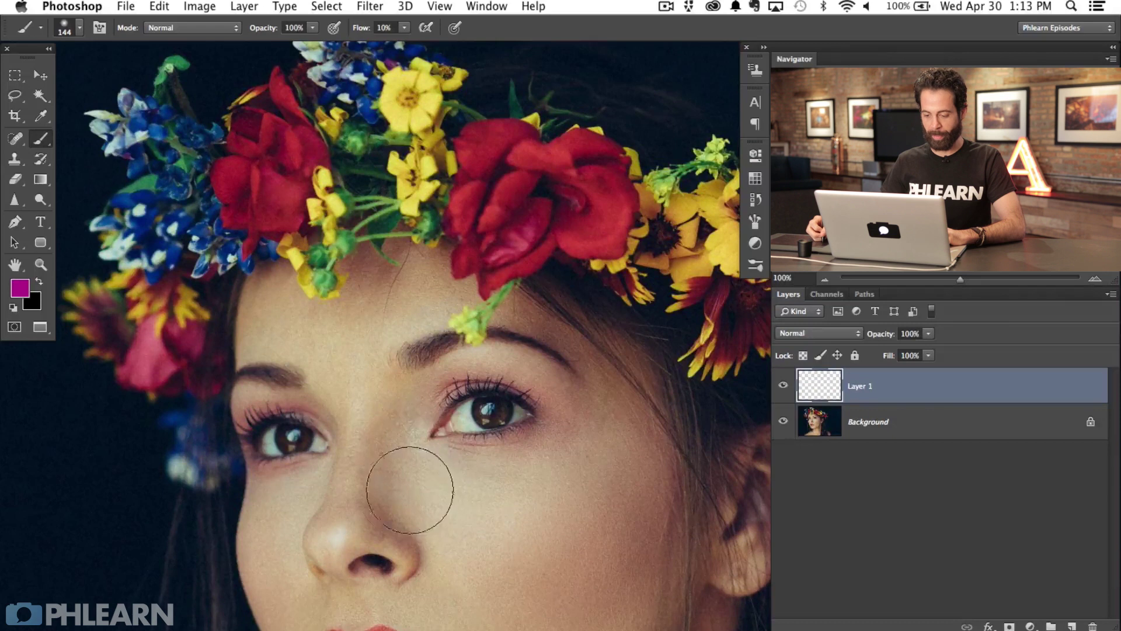
mouse_move(403, 501)
left_mouse_down()
mouse_move(506, 422)
mouse_move(479, 425)
mouse_move(399, 507)
mouse_move(498, 389)
mouse_move(415, 555)
mouse_move(468, 438)
mouse_move(431, 558)
mouse_move(476, 493)
left_mouse_up()
key("super+z")
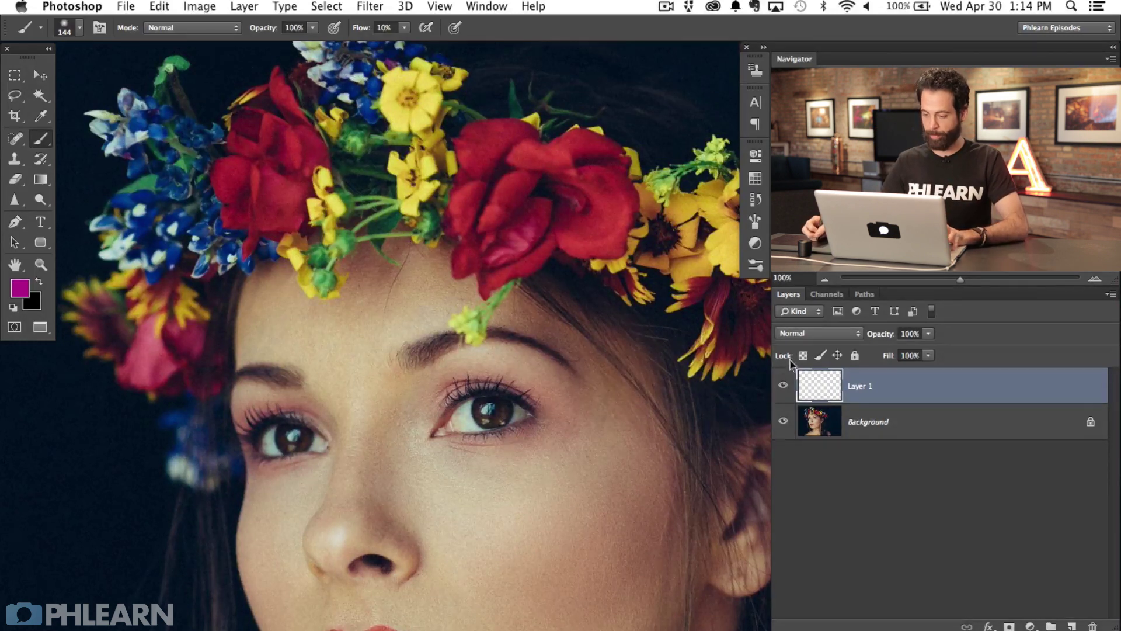
Set the blend mode of Layer 1 to Multiply
left_click(806, 333)
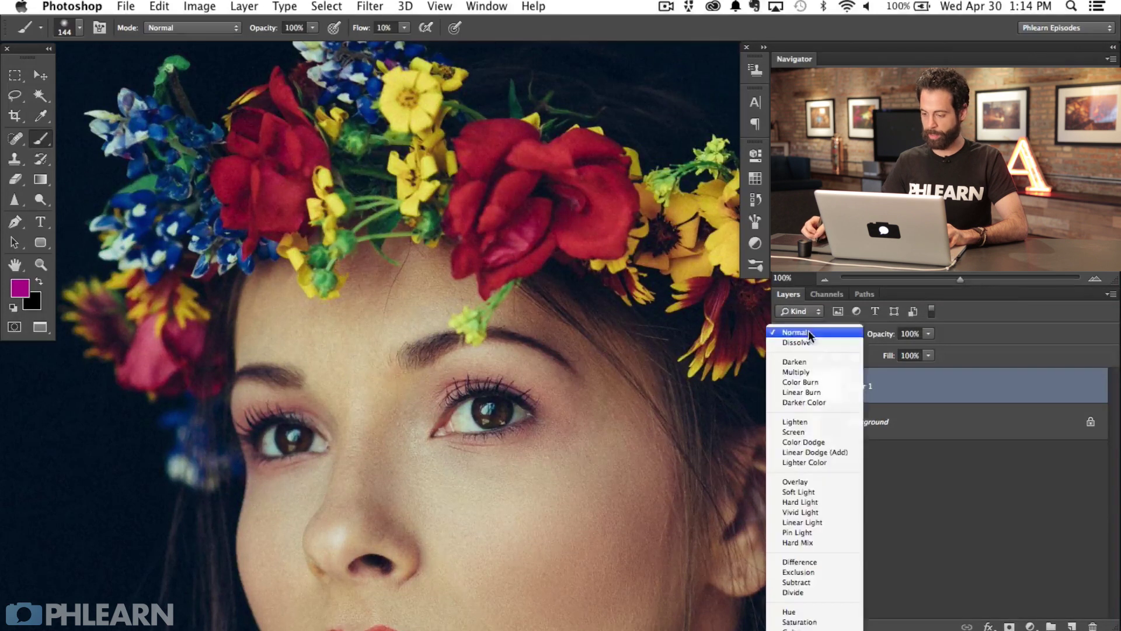
left_click(812, 371)
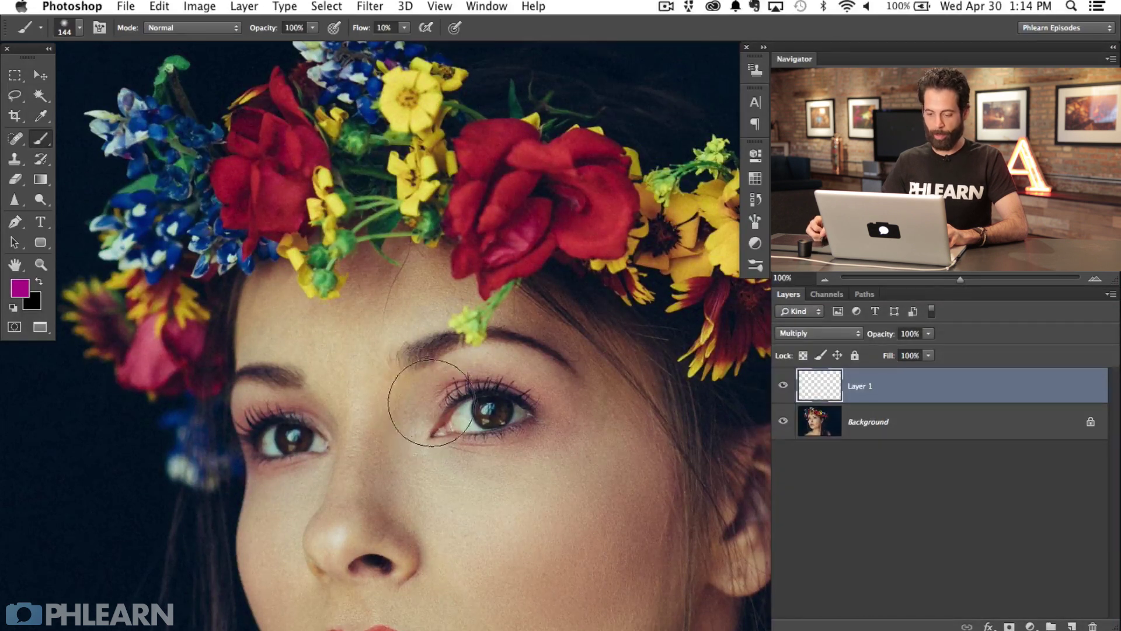
Build up purple eye shadow over the upper eyelid and both corners of the eye beneath the yellow flower with a 170 px soft brush
mouse_move(430, 414)
left_mouse_down()
mouse_move(450, 384)
mouse_move(454, 404)
mouse_move(416, 401)
mouse_move(451, 383)
left_mouse_up()
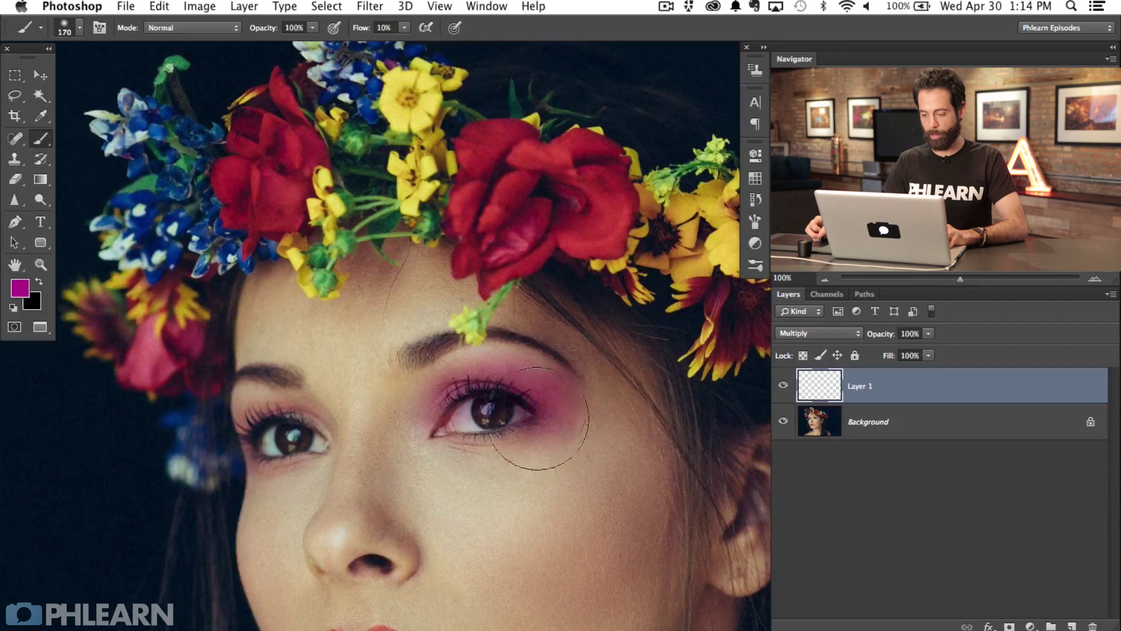
mouse_move(468, 387)
left_mouse_down()
mouse_move(437, 439)
mouse_move(451, 408)
mouse_move(439, 379)
mouse_move(424, 385)
mouse_move(431, 393)
mouse_move(420, 407)
mouse_move(482, 400)
left_mouse_up()
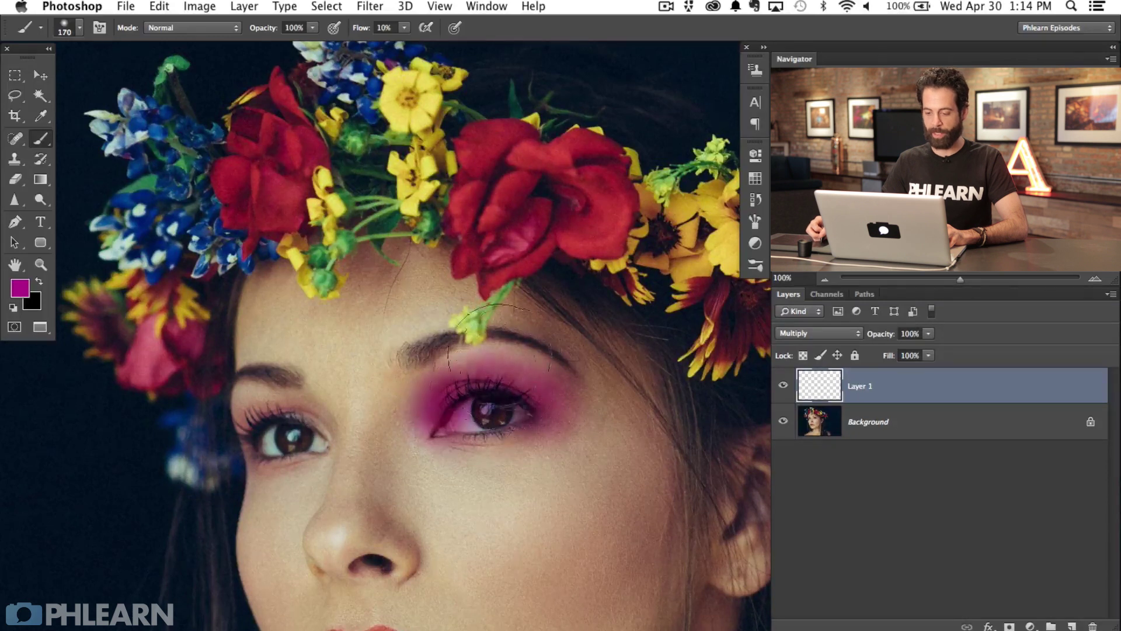
mouse_move(479, 366)
left_mouse_down()
mouse_move(426, 363)
mouse_move(413, 401)
mouse_move(445, 426)
mouse_move(463, 416)
left_mouse_up()
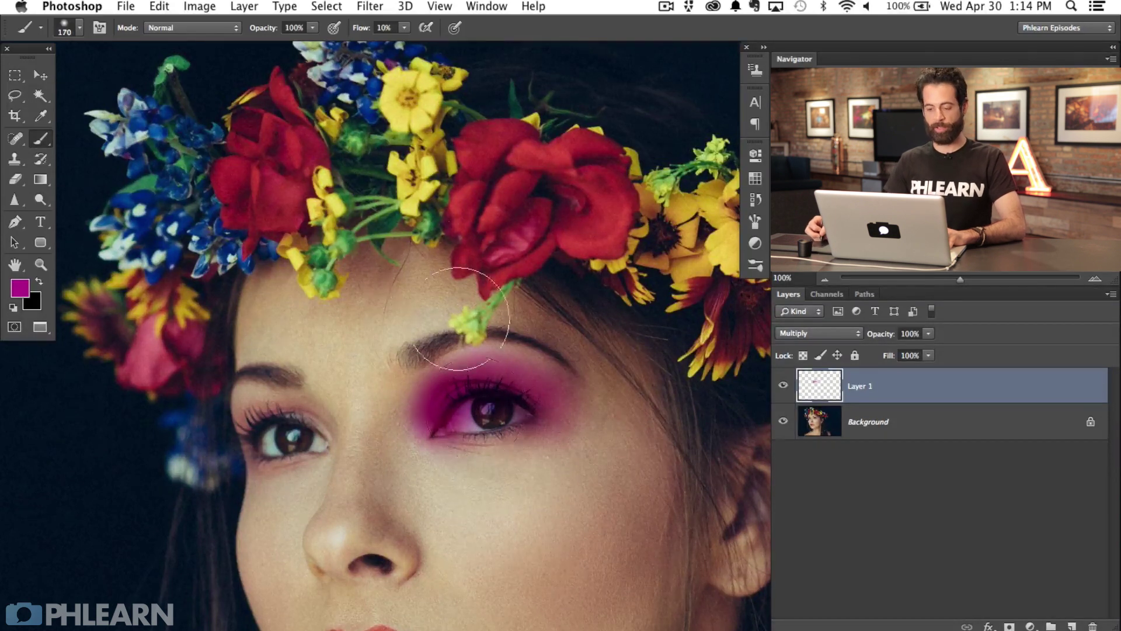
Add a layer mask to Layer 1 and mask the purple off the white and iris of the eye at 60% flow
scroll(403, 357, "down", 3)
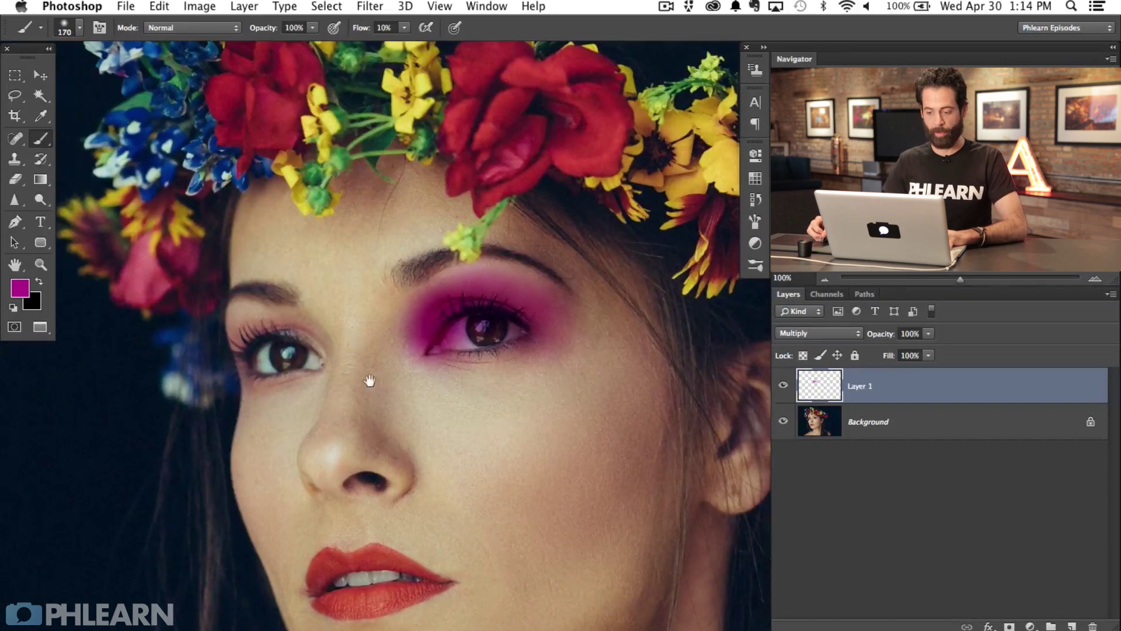
scroll(370, 381, "right", 2)
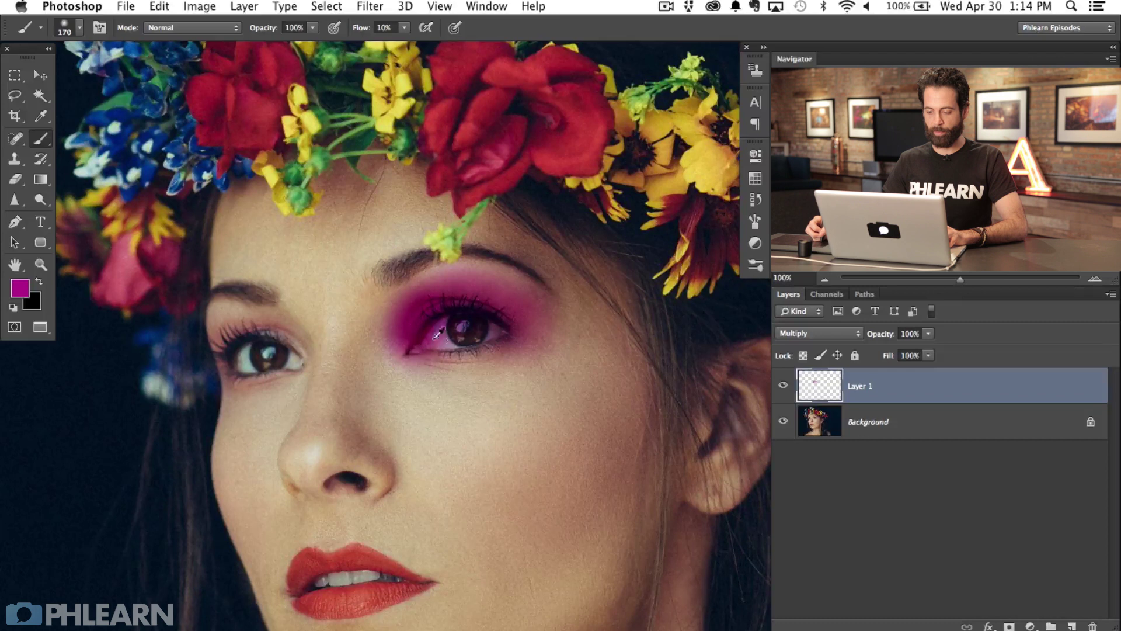
key("super+equal")
scroll(511, 322, "left", 2)
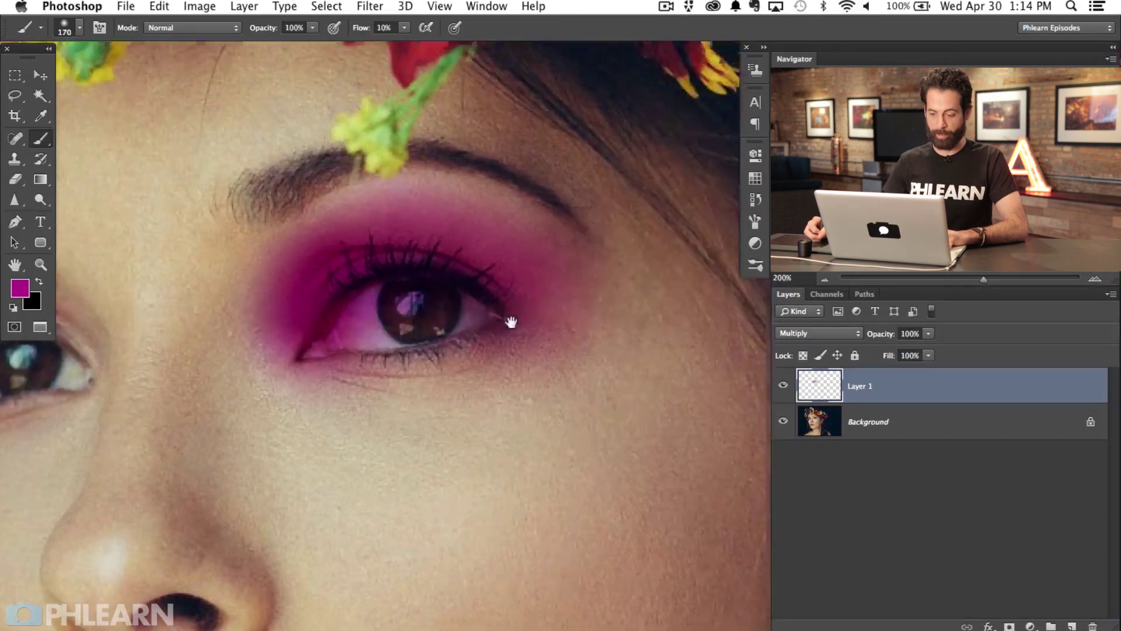
scroll(511, 322, "left", 2)
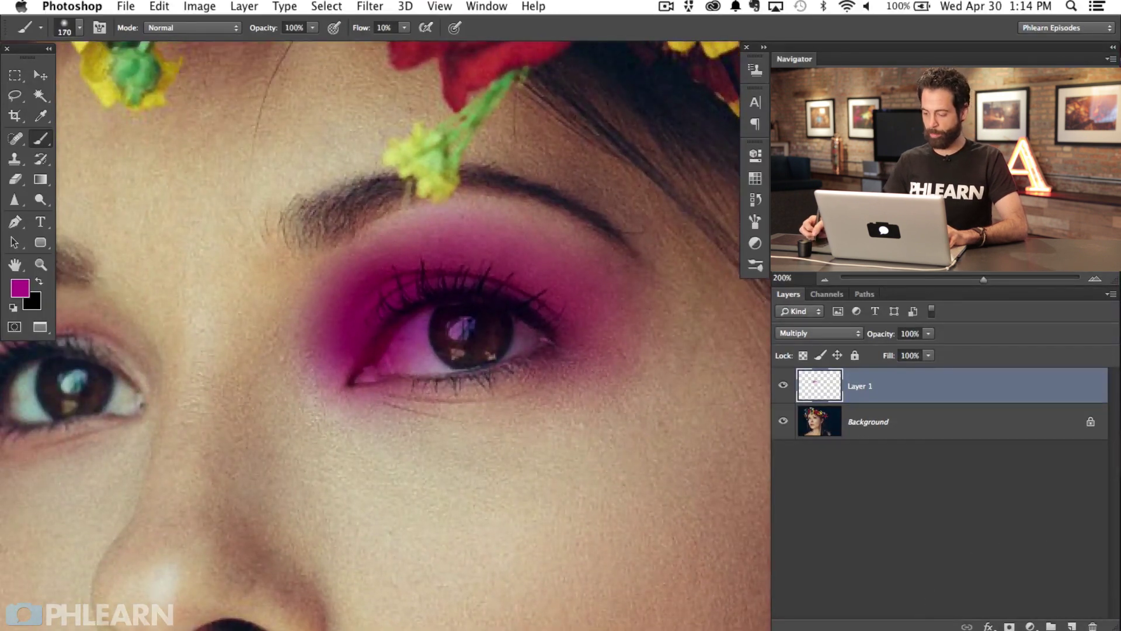
left_click(1010, 626)
mouse_move(458, 380)
left_mouse_down()
mouse_move(426, 408)
mouse_move(441, 404)
left_mouse_up()
key("shift+6")
left_click_drag(448, 362, 368, 365)
mouse_move(432, 342)
left_mouse_down()
mouse_move(412, 356)
mouse_move(438, 312)
mouse_move(418, 326)
mouse_move(478, 309)
mouse_move(533, 341)
mouse_move(463, 362)
mouse_move(417, 310)
mouse_move(379, 369)
mouse_move(397, 347)
mouse_move(379, 375)
left_mouse_up()
mouse_move(375, 377)
left_mouse_down()
mouse_move(411, 375)
mouse_move(353, 425)
mouse_move(391, 407)
mouse_move(370, 403)
mouse_move(445, 419)
mouse_move(529, 392)
mouse_move(526, 404)
mouse_move(551, 426)
left_mouse_up()
Enlarge the brush to 45 px and mask the purple from the skin below the lower lashes and inner corner
key("]")
key("]")
key("]")
key("]")
key("]")
left_click_drag(412, 489, 419, 348)
left_click_drag(392, 545, 368, 275)
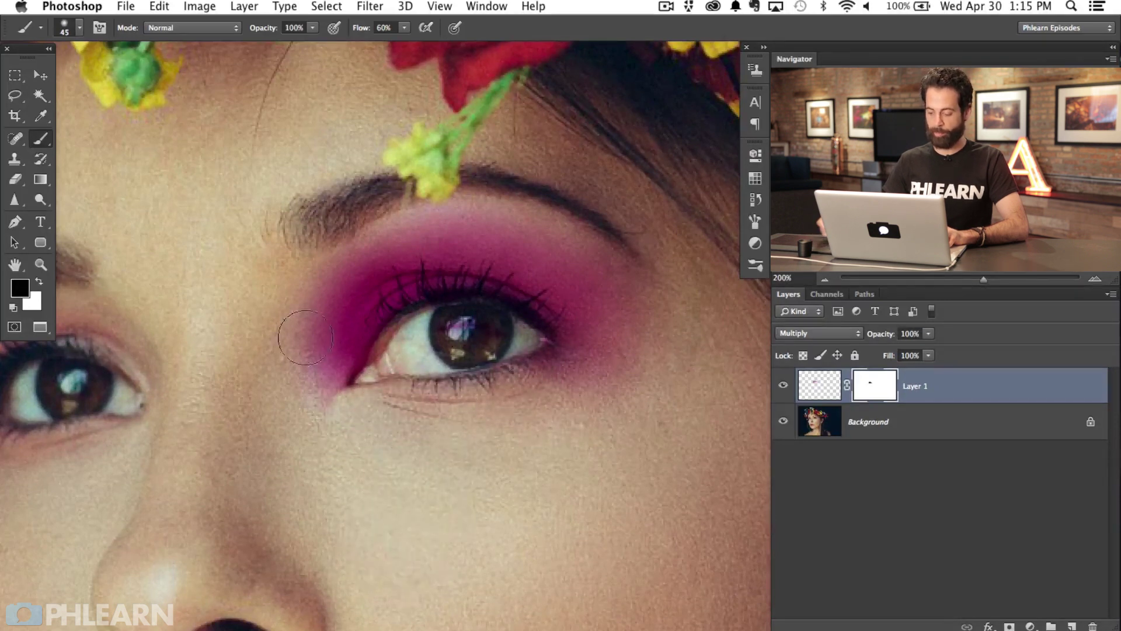
Apply the layer mask permanently to Layer 1 and give the layer a new white mask
key("super+minus")
left_click_drag(569, 370, 555, 390)
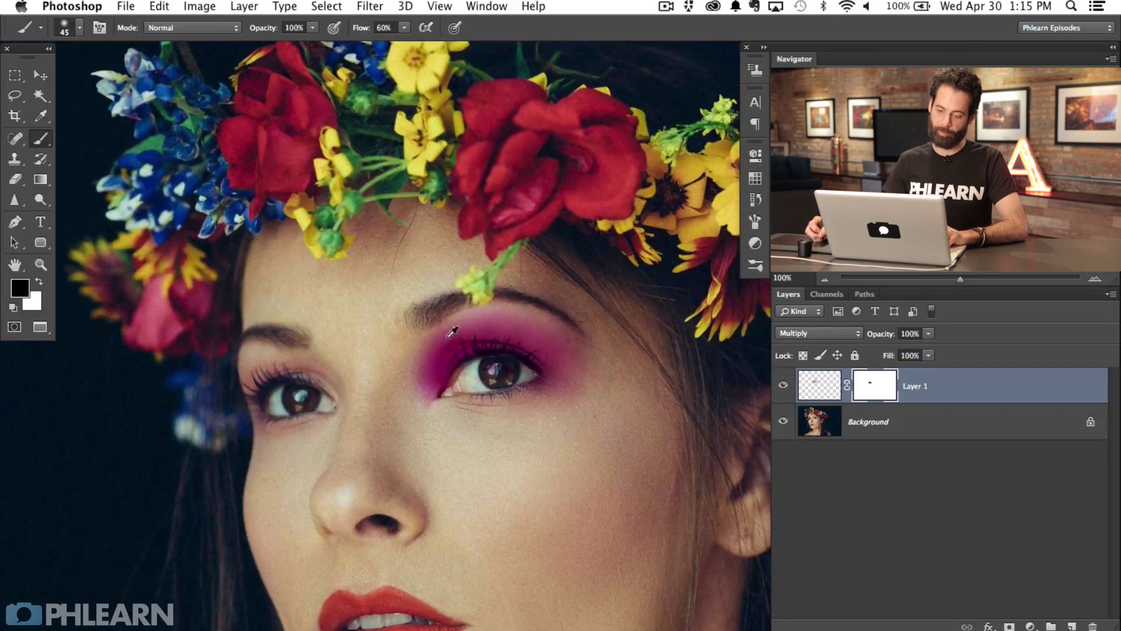
left_click_drag(515, 434, 476, 434)
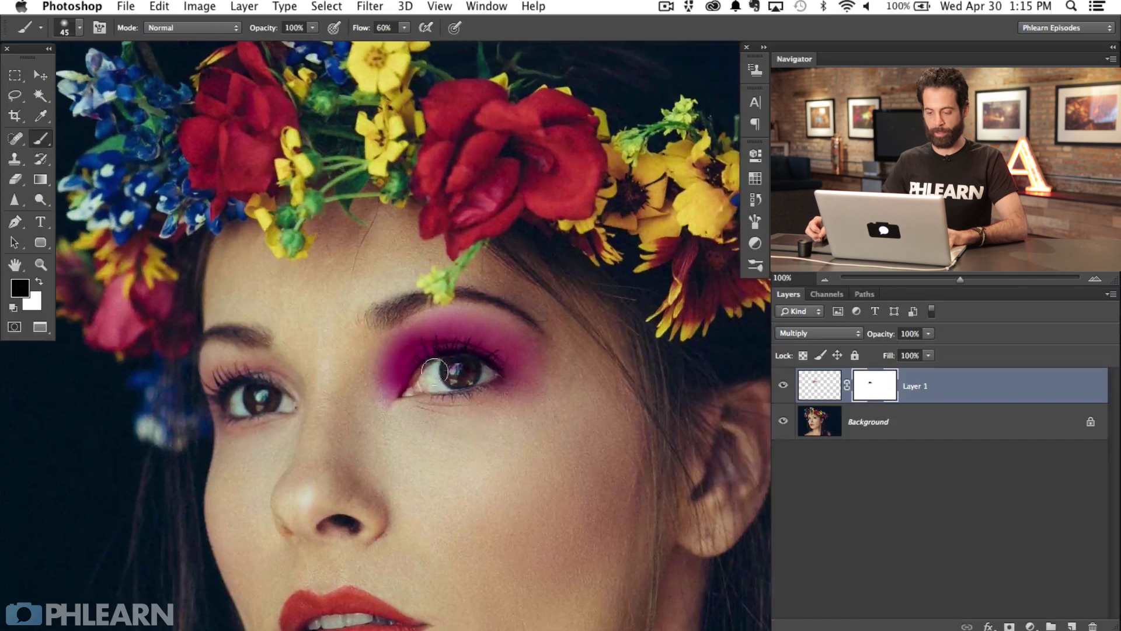
left_click_drag(460, 340, 447, 340)
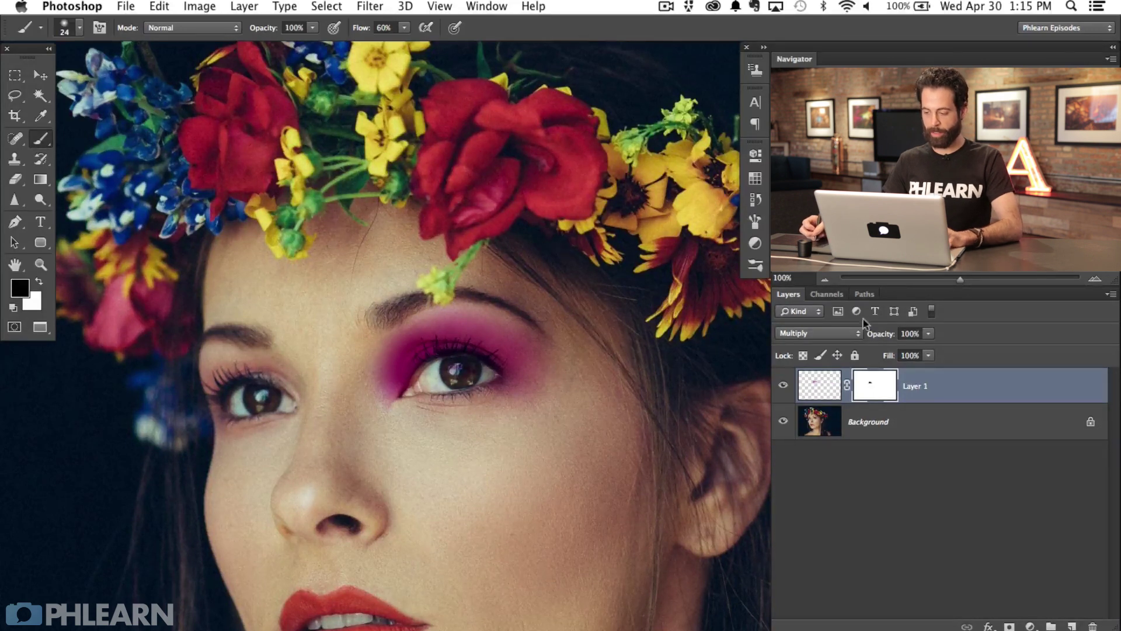
right_click(879, 389)
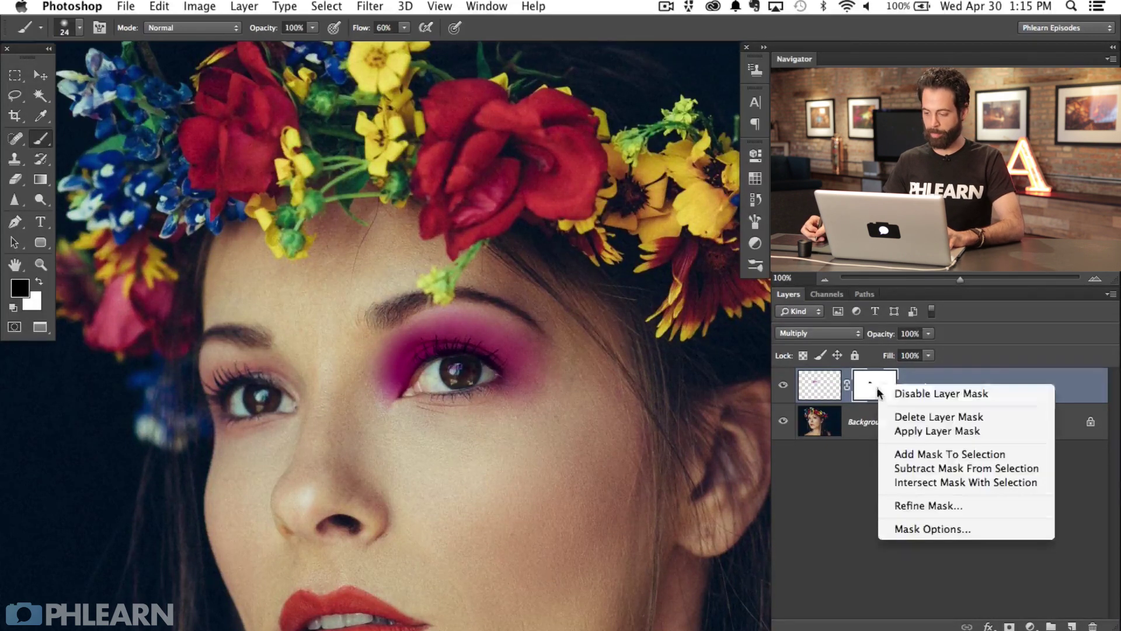
left_click(915, 430)
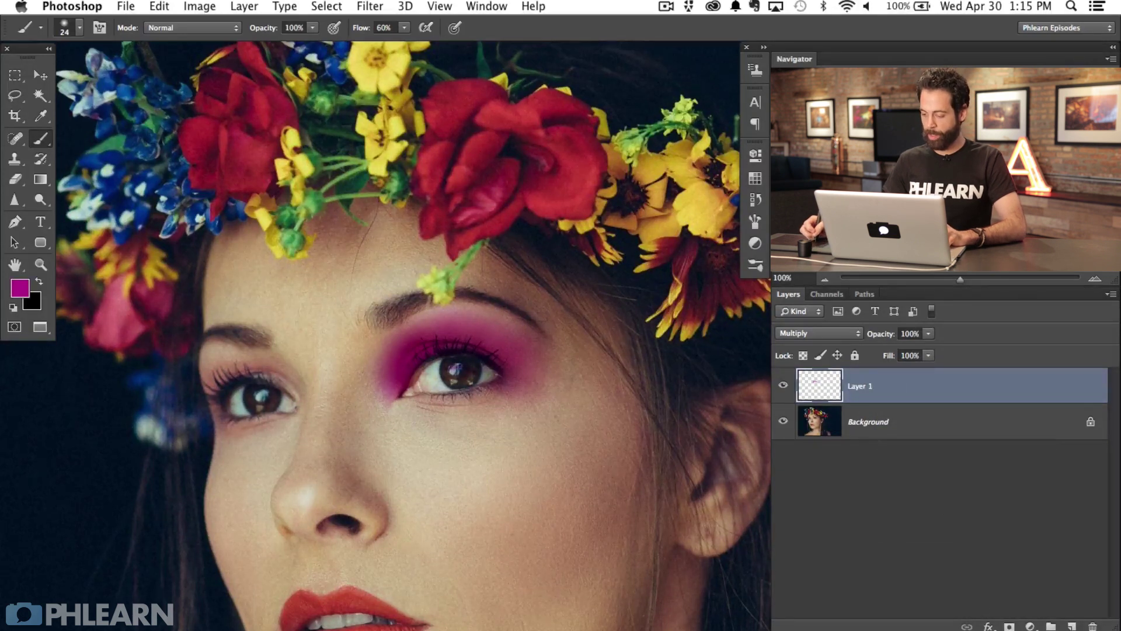
left_click(1009, 626)
Choose the soft round brush preset with 0% hardness and set its size to 148 px
right_click(448, 300)
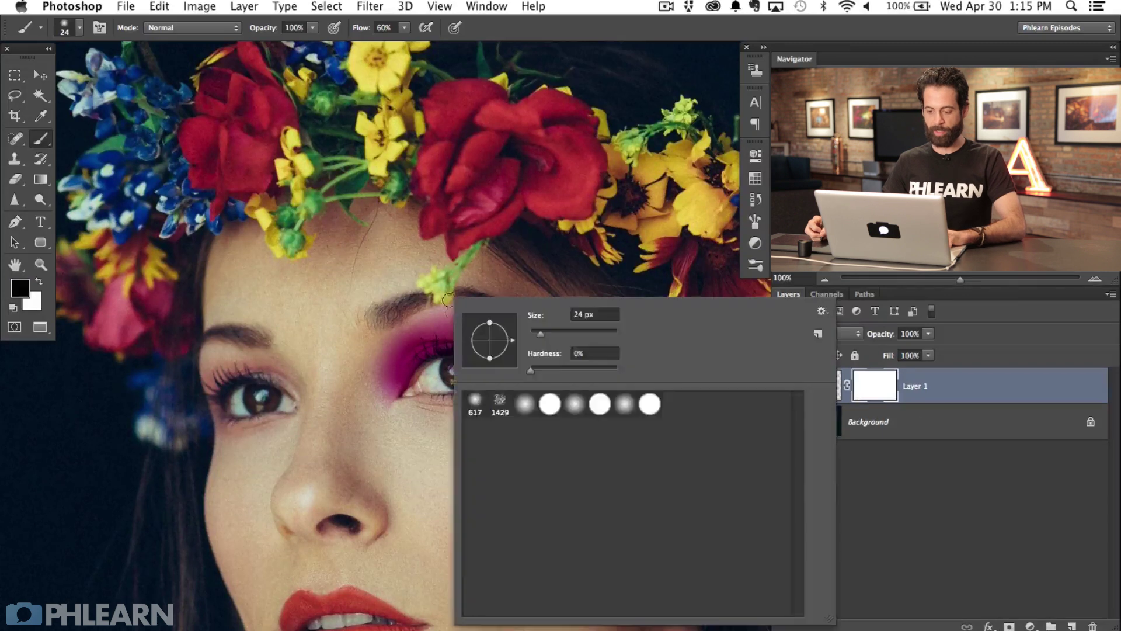
double_click(475, 401)
left_click_drag(394, 333, 264, 327)
mouse_move(401, 363)
left_mouse_down()
mouse_move(363, 376)
mouse_move(336, 359)
left_mouse_up()
left_click_drag(470, 454, 463, 434)
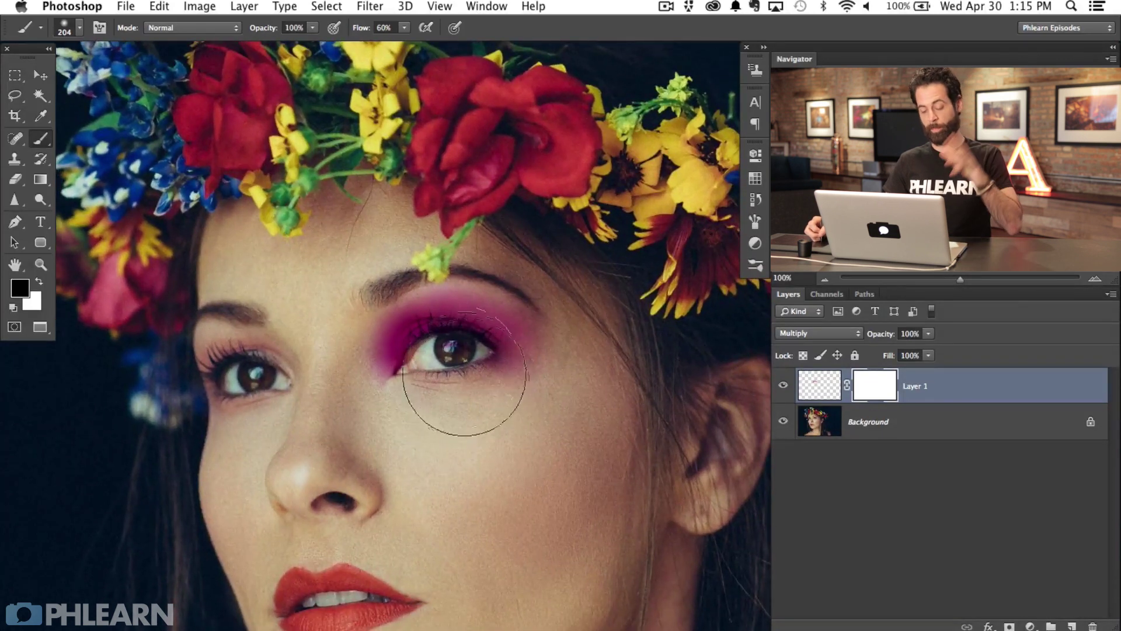
left_click_drag(416, 351, 400, 353)
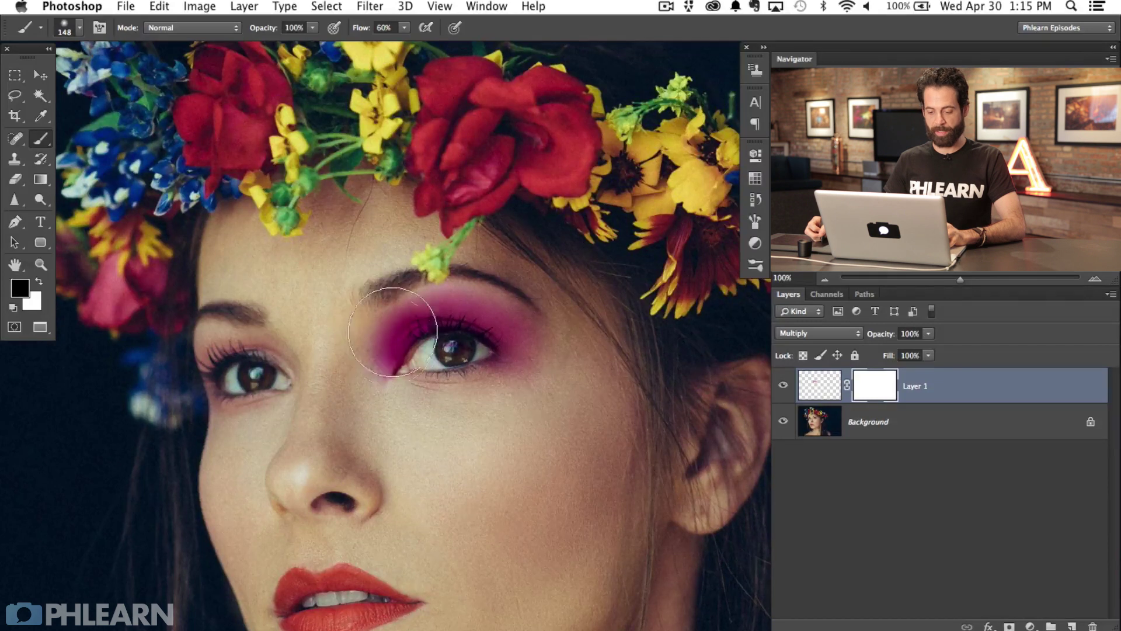
Mask the purple shadow off the outer part of the eyelid, and paint it back in with white
mouse_move(546, 298)
left_mouse_down()
mouse_move(528, 380)
mouse_move(515, 310)
mouse_move(492, 271)
mouse_move(483, 318)
mouse_move(509, 364)
mouse_move(419, 278)
mouse_move(431, 326)
mouse_move(399, 289)
mouse_move(468, 271)
mouse_move(448, 323)
mouse_move(417, 338)
mouse_move(438, 330)
left_mouse_up()
key("x")
left_click_drag(493, 493, 503, 430)
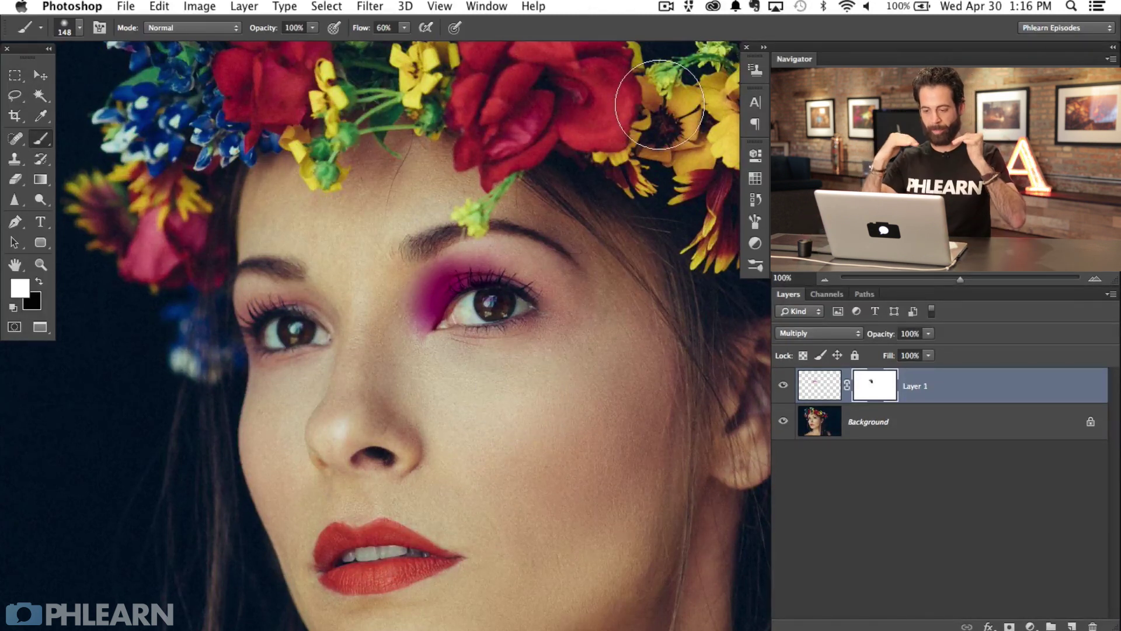
key("x")
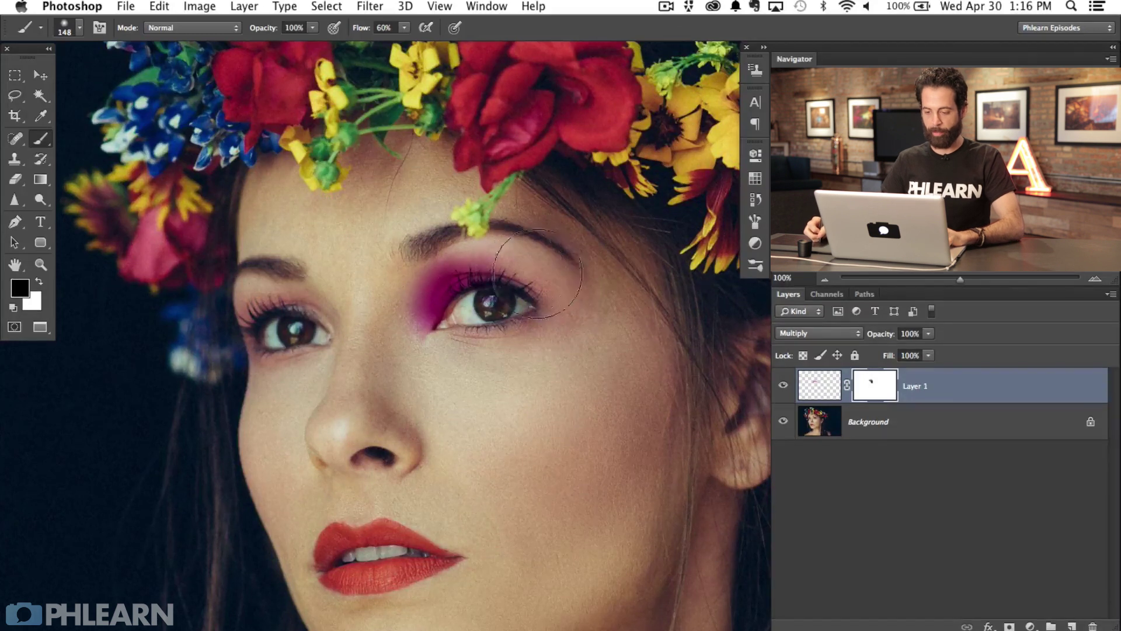
key("x")
mouse_move(549, 289)
left_mouse_down()
mouse_move(558, 286)
mouse_move(546, 331)
mouse_move(542, 261)
left_mouse_up()
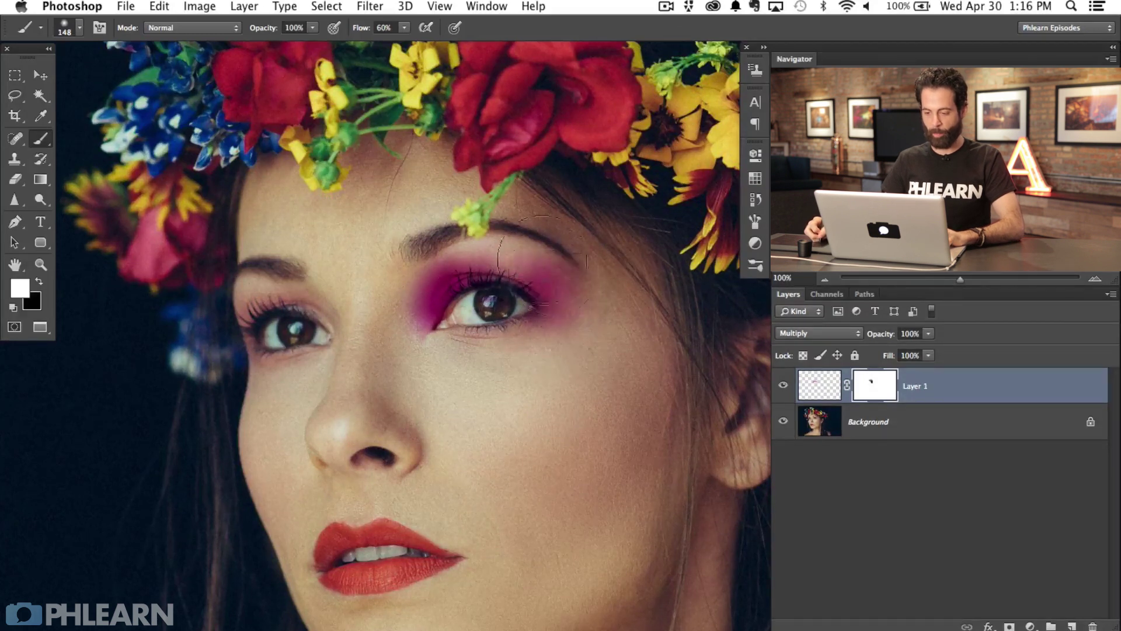
Mask the purple from the inner half of the eyelid in black, enlarging the brush to 227 px
key("x")
mouse_move(450, 300)
left_mouse_down()
mouse_move(451, 234)
mouse_move(446, 287)
mouse_move(491, 190)
mouse_move(454, 282)
mouse_move(485, 242)
mouse_move(542, 233)
mouse_move(450, 271)
left_mouse_up()
key("]")
key("]")
key("]")
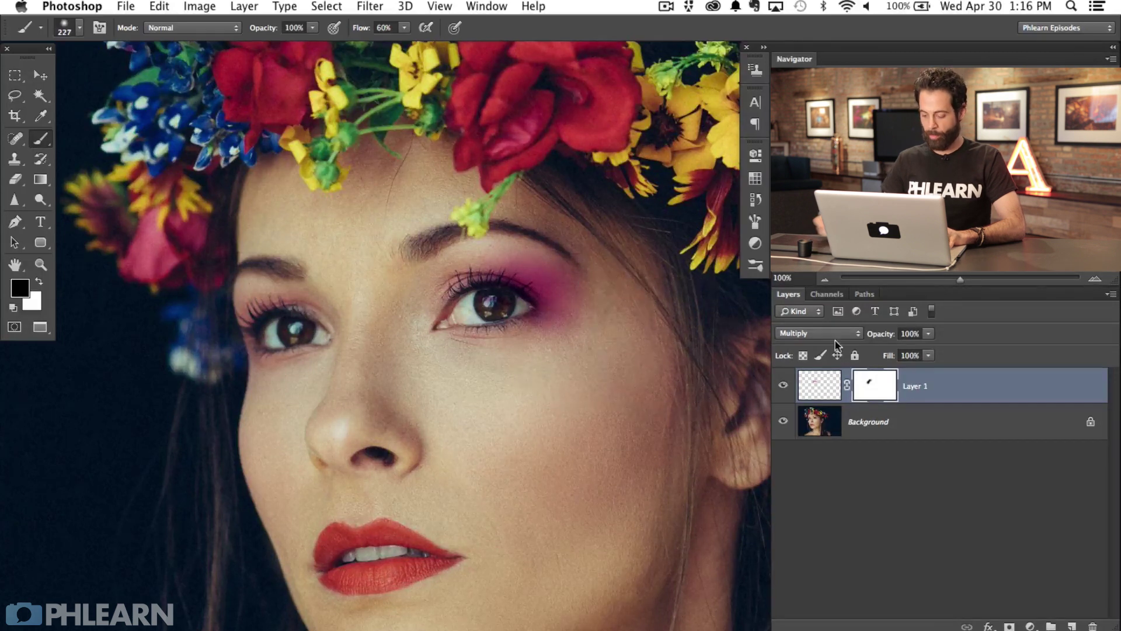
On a new layer, sketch bright green 10 px guide lines from the nostril to the brow and the eye's outer corner
left_click(608, 339, "alt")
key("x")
key("super+shift+alt+n")
left_click_drag(443, 323, 408, 323)
left_click(26, 295)
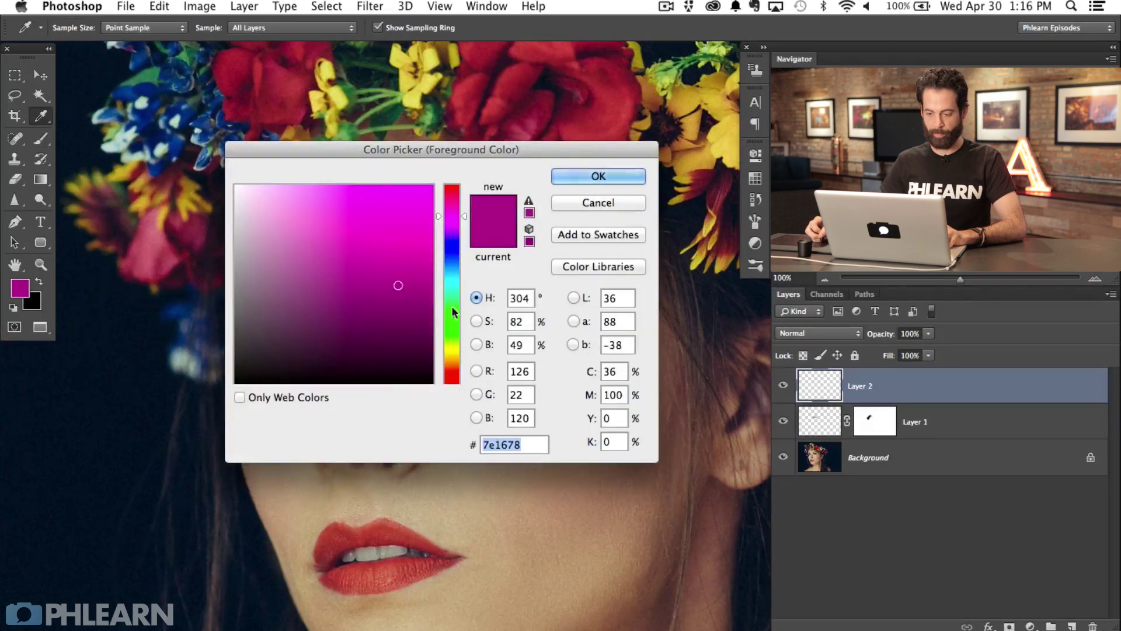
left_click(453, 310)
left_click(416, 189)
left_click(572, 183)
left_click_drag(470, 329, 444, 330)
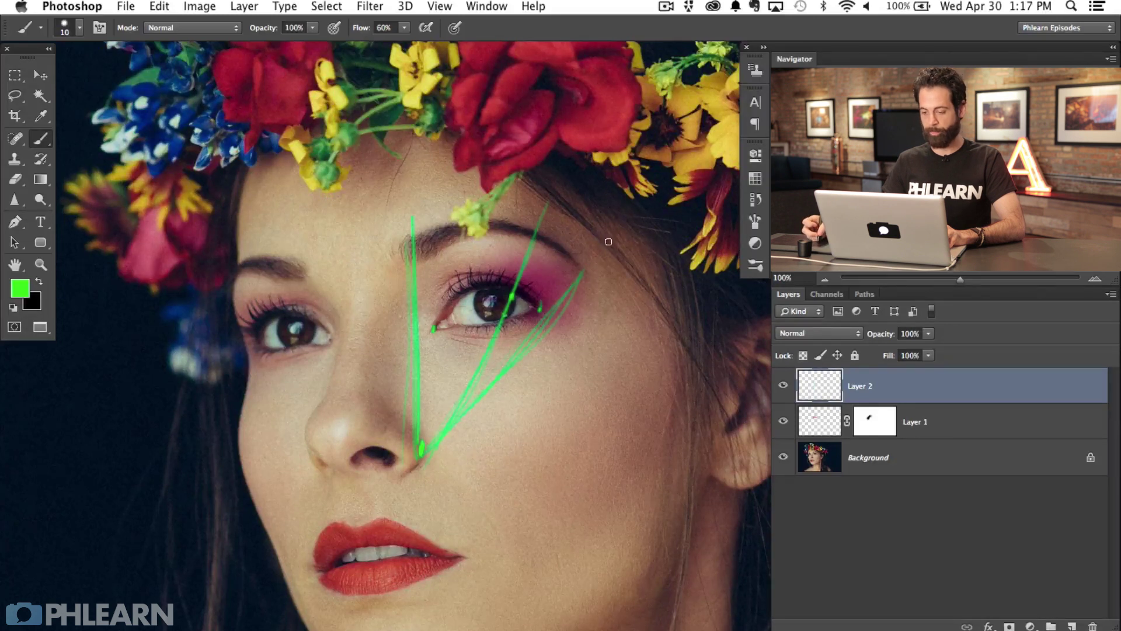
Delete the guide lines, sketch a curved green guide beside the eye's outer corner, and delete that layer too
key("BackSpace")
key("super+shift+alt+n")
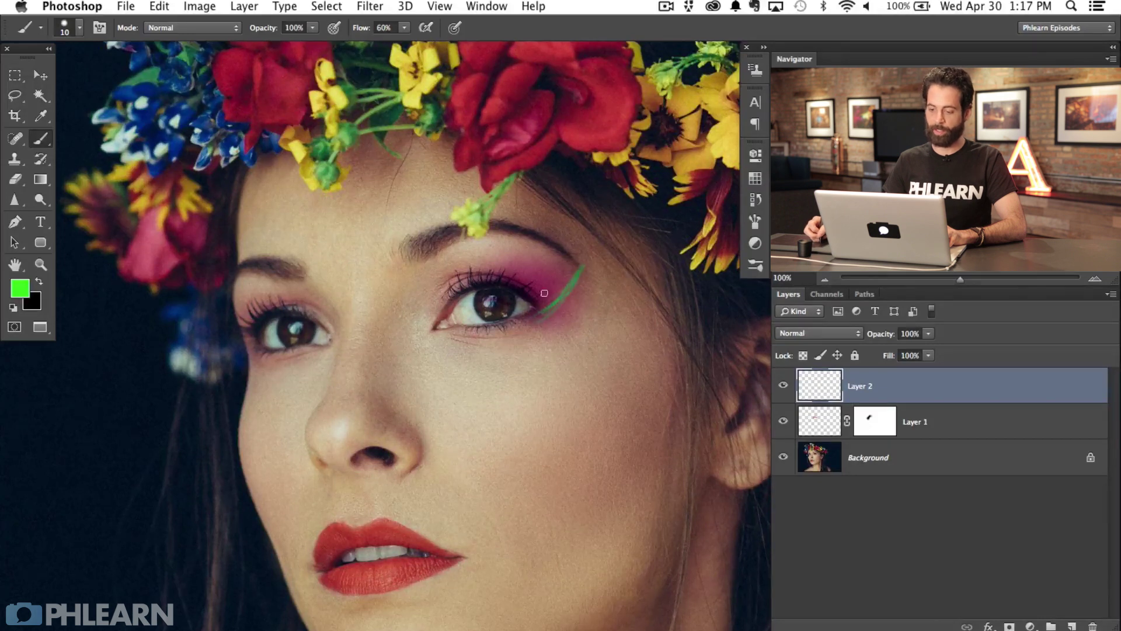
left_click_drag(535, 332, 567, 309)
key("super+z")
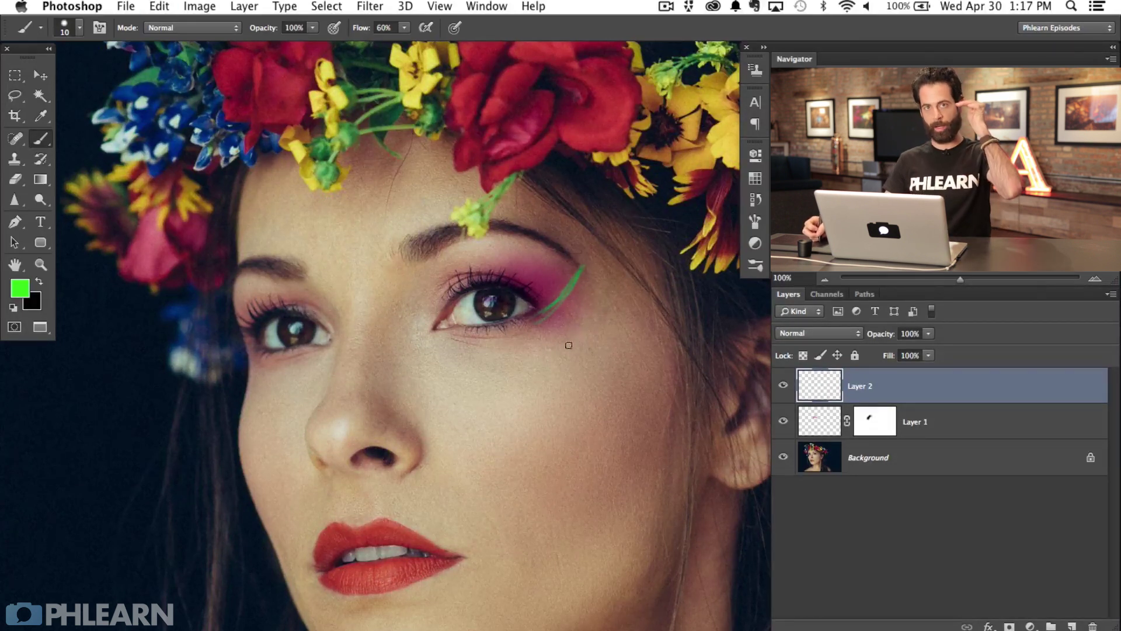
key("BackSpace")
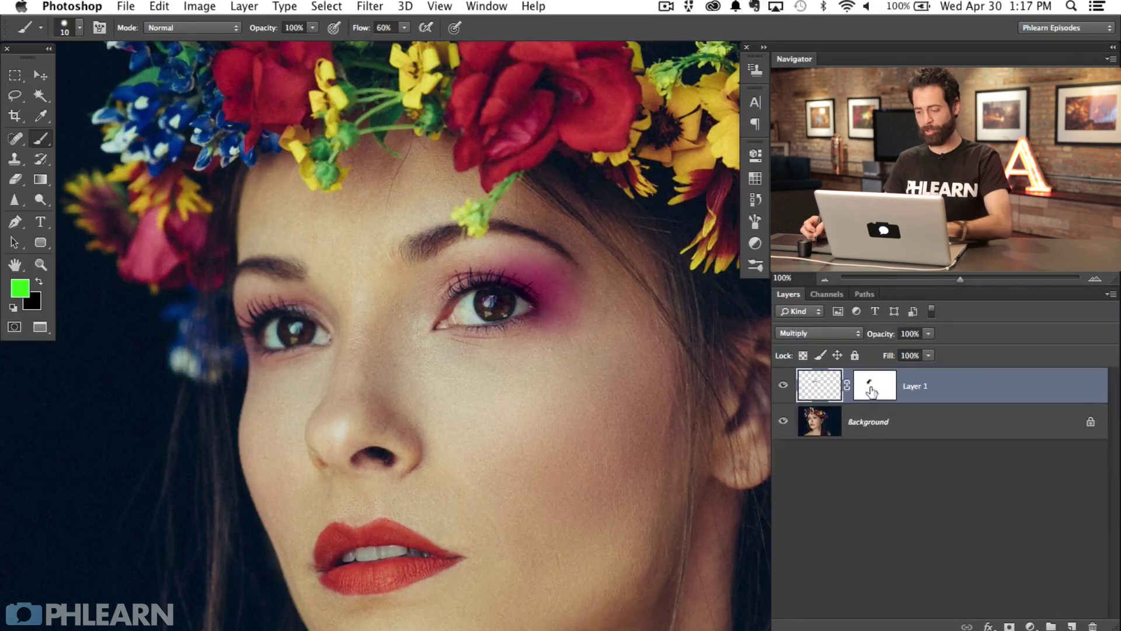
Select Layer 1's mask and refine the shadow's lower outer edge with soft 46 px and 72 px brushes, alternating black and white
left_click(871, 393)
left_click_drag(544, 339, 565, 339, "ctrl+alt")
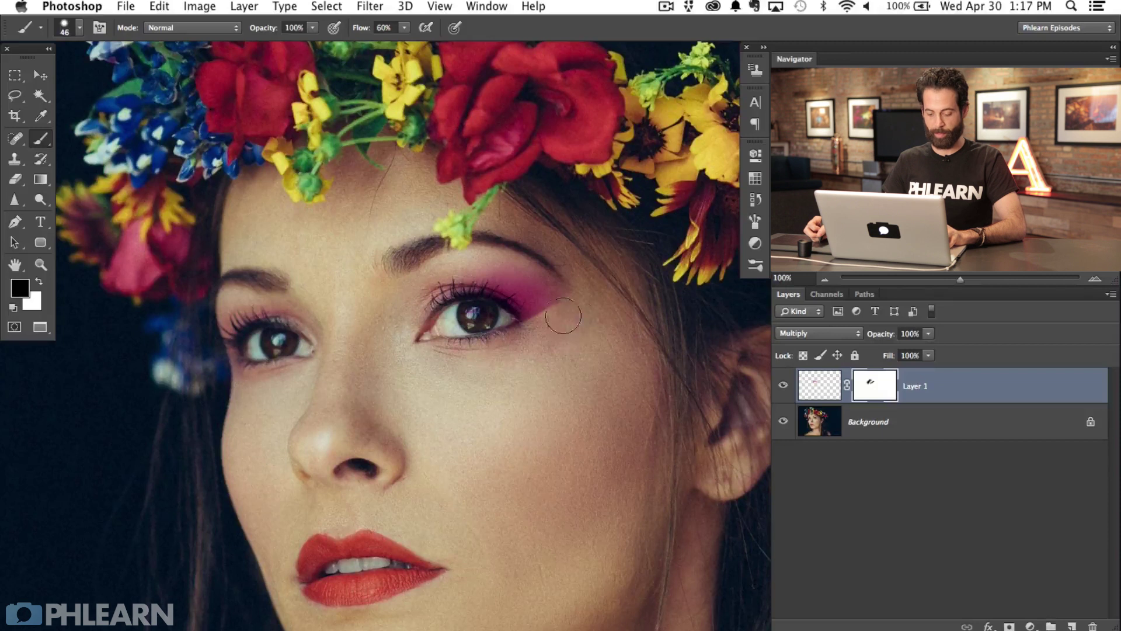
key("x")
left_click(530, 382, "ctrl+alt")
left_click(518, 431, "ctrl+alt")
left_click_drag(521, 356, 534, 346, "ctrl+alt")
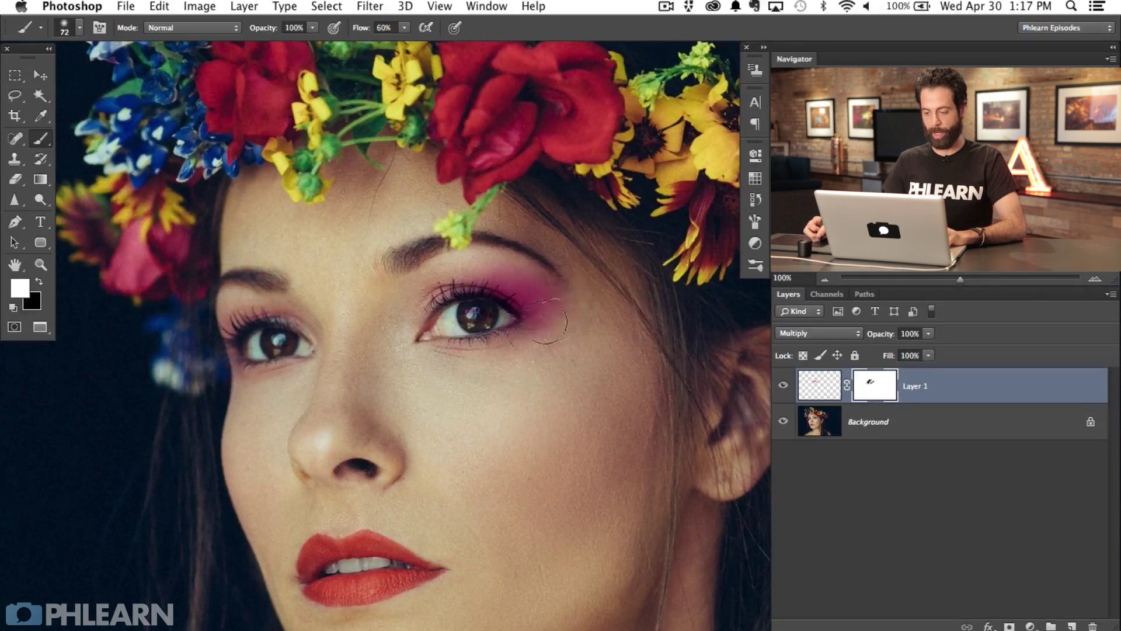
key("x")
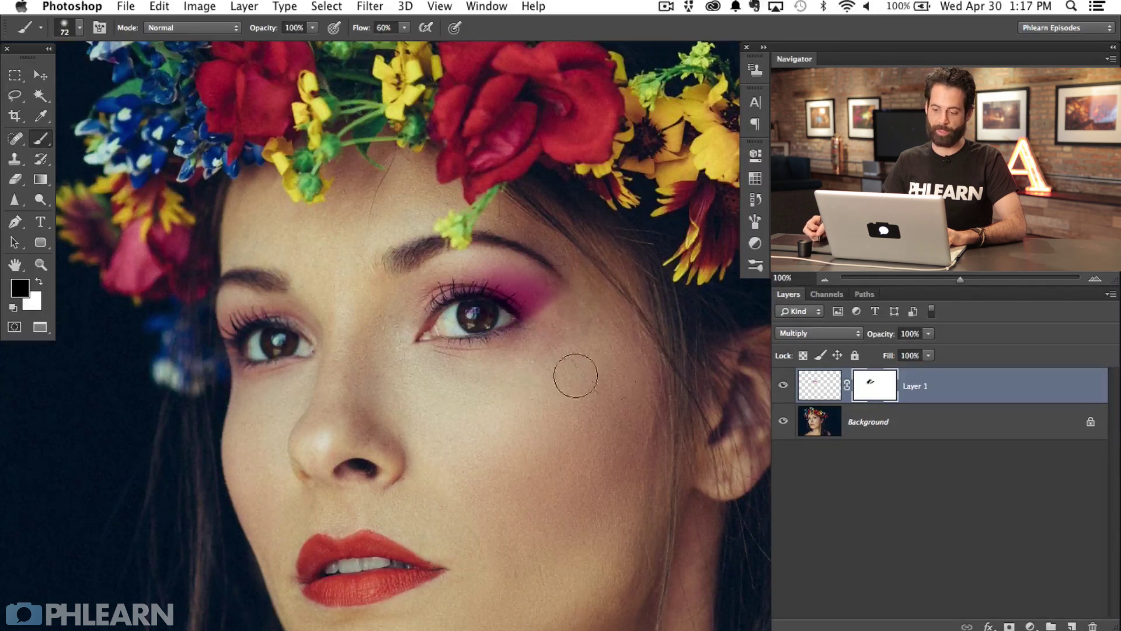
Paint some purple back over the inner eyelid with a 109 px white brush and soften it again with black
key("x")
mouse_move(468, 286)
left_mouse_down()
mouse_move(438, 295)
mouse_move(445, 305)
mouse_move(475, 282)
mouse_move(496, 308)
mouse_move(514, 309)
mouse_move(430, 297)
mouse_move(434, 285)
mouse_move(440, 296)
mouse_move(446, 260)
mouse_move(434, 291)
left_mouse_up()
key("x")
key("x")
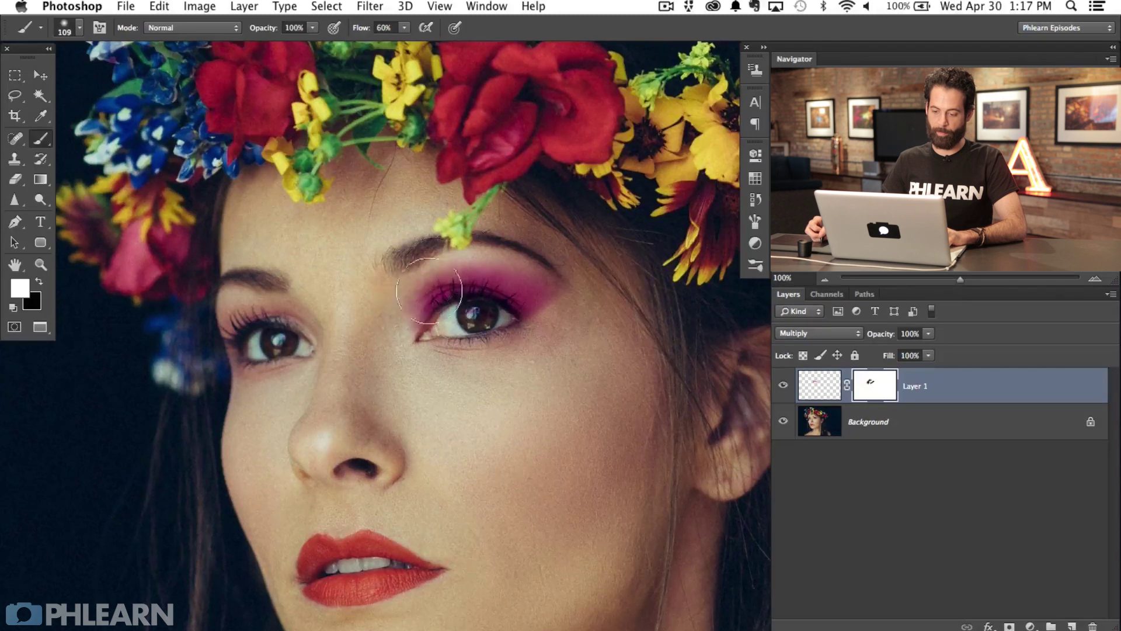
key("x")
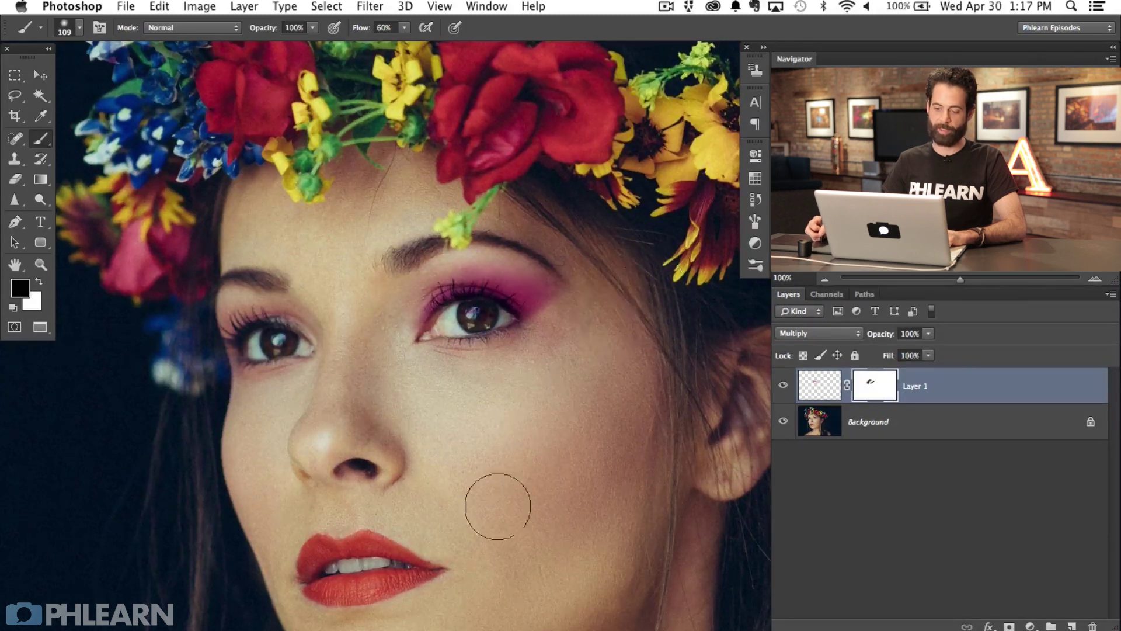
Toggle Layer 1's visibility repeatedly to compare the eye with and without the purple shadow
left_click_drag(504, 474, 529, 462)
left_click(784, 386)
left_click(783, 385)
left_click(783, 385)
left_click(783, 385)
mouse_move(503, 315)
left_mouse_down()
mouse_move(471, 315)
mouse_move(500, 305)
mouse_move(487, 309)
left_mouse_up()
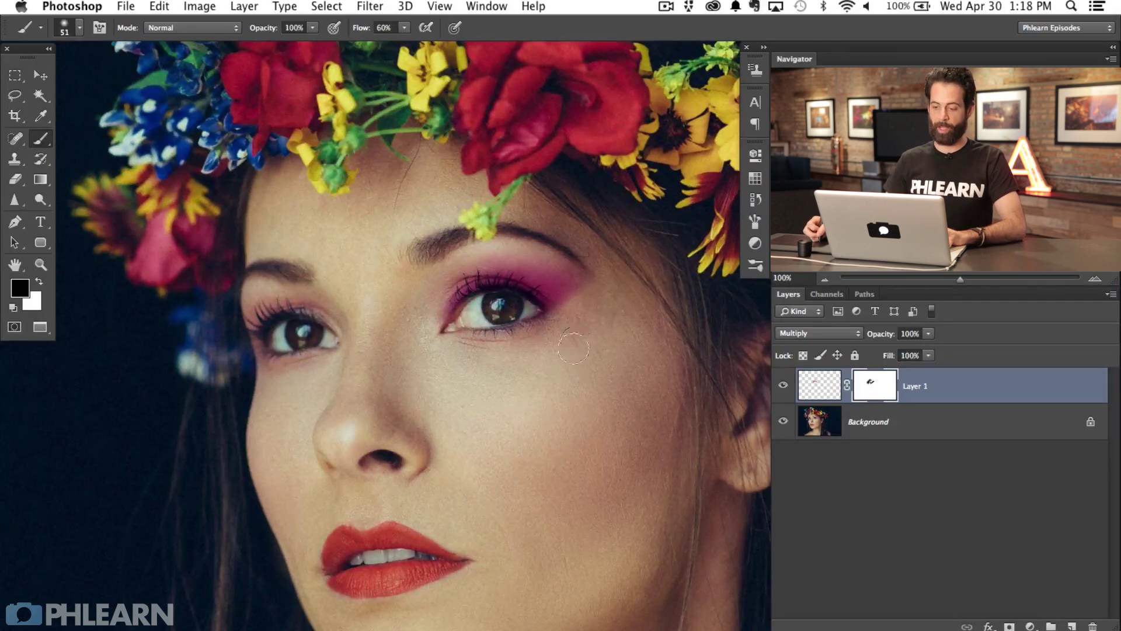
scroll(574, 349, "right", 4)
scroll(573, 348, "down", 2)
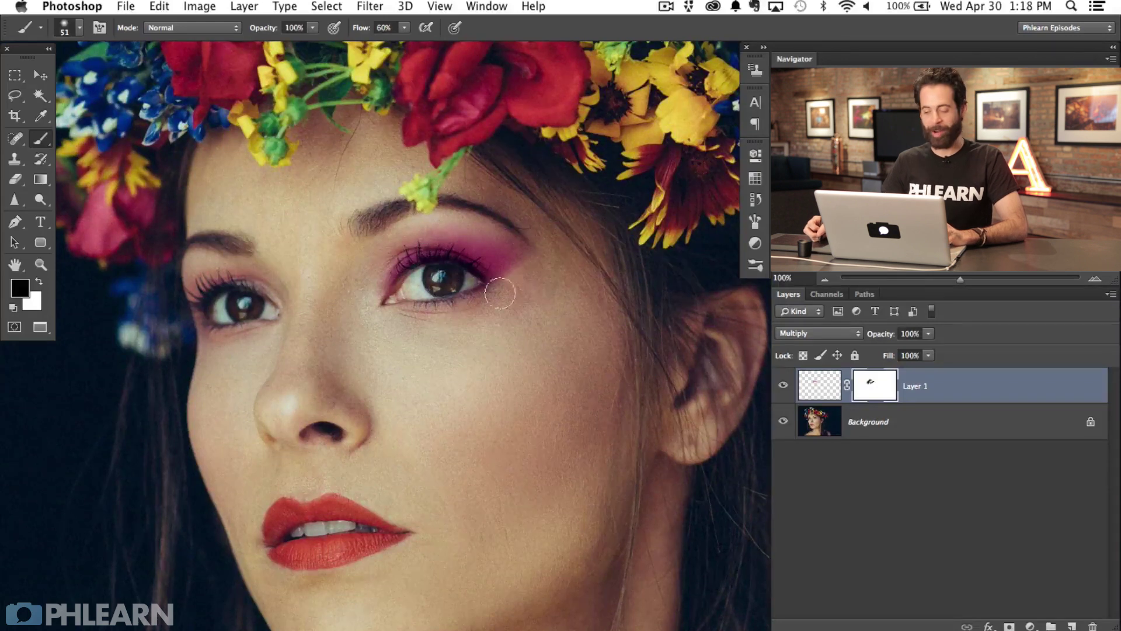
left_click(783, 385)
left_click(783, 385)
left_click(783, 385)
left_click(783, 385)
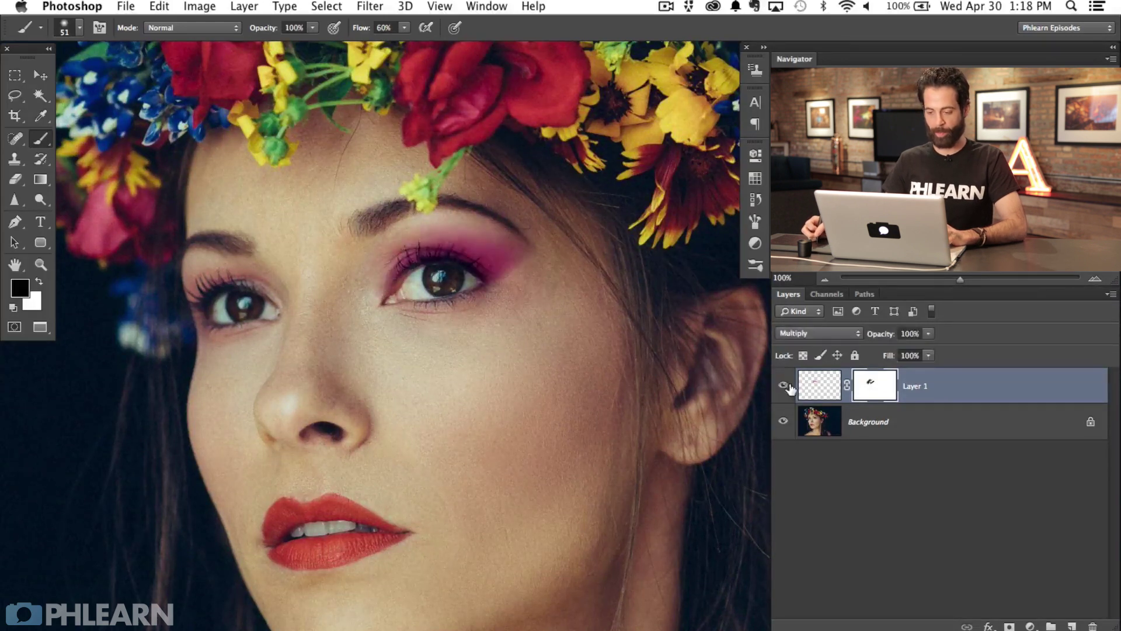
Make Layer 1's painted content active instead of its mask
left_click(814, 391)
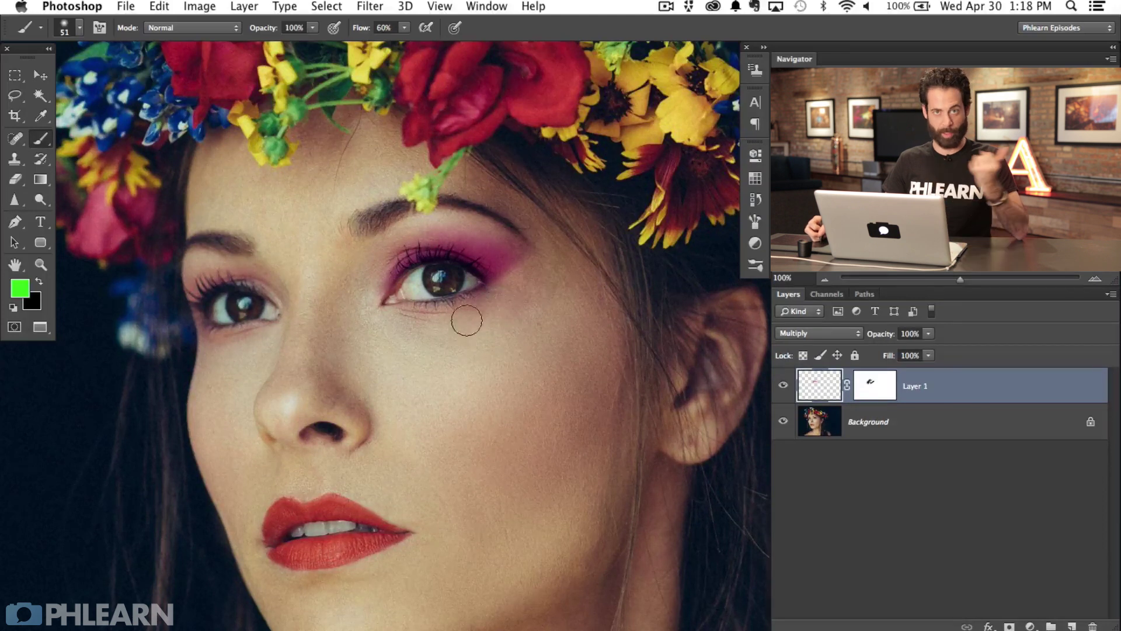
mouse_move(542, 385)
left_mouse_down()
mouse_move(575, 395)
mouse_move(536, 390)
mouse_move(544, 399)
left_mouse_up()
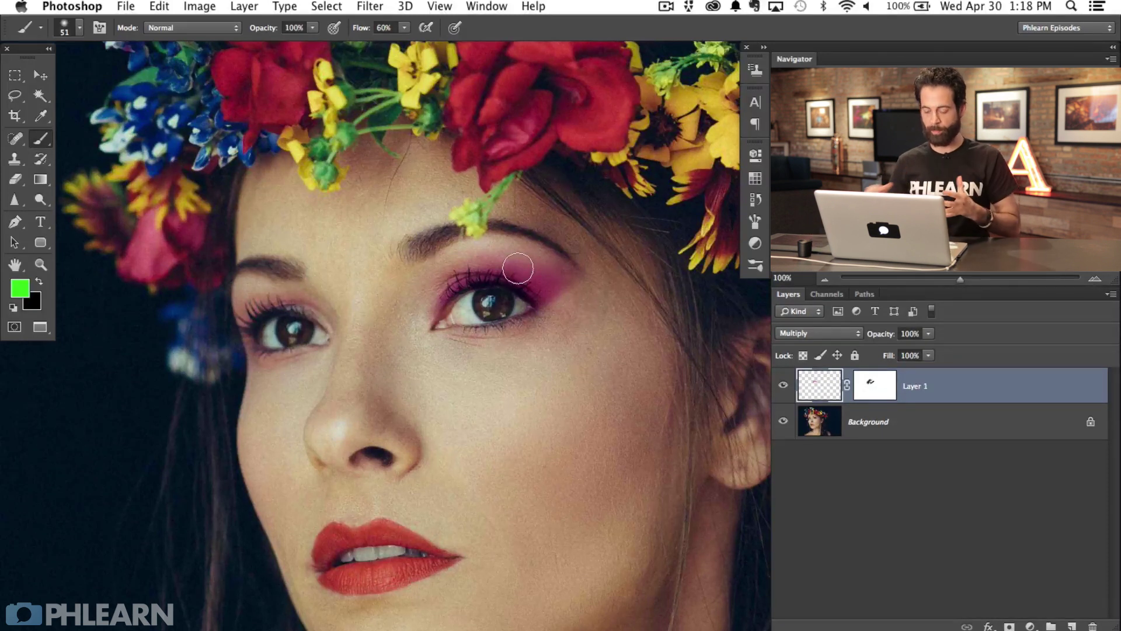
Recolour Layer 1's painted eye shadow with Hue/Saturation, using Hue +77, Saturation -11 and Lightness -31
scroll(630, 379, "down", 2)
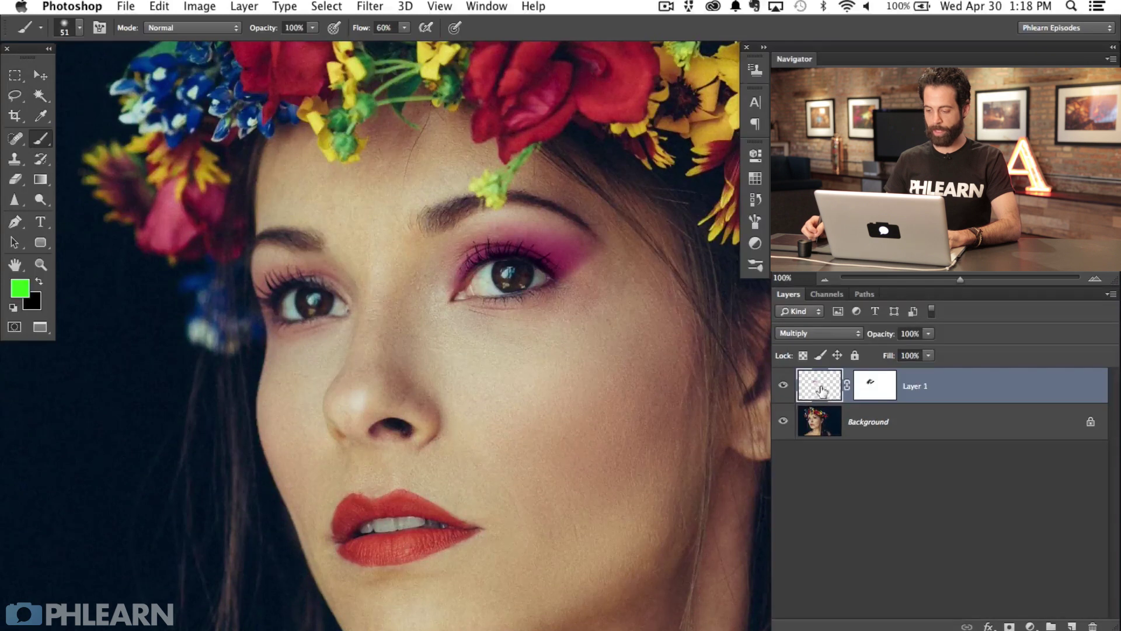
key("super+u")
left_click_drag(320, 304, 301, 198)
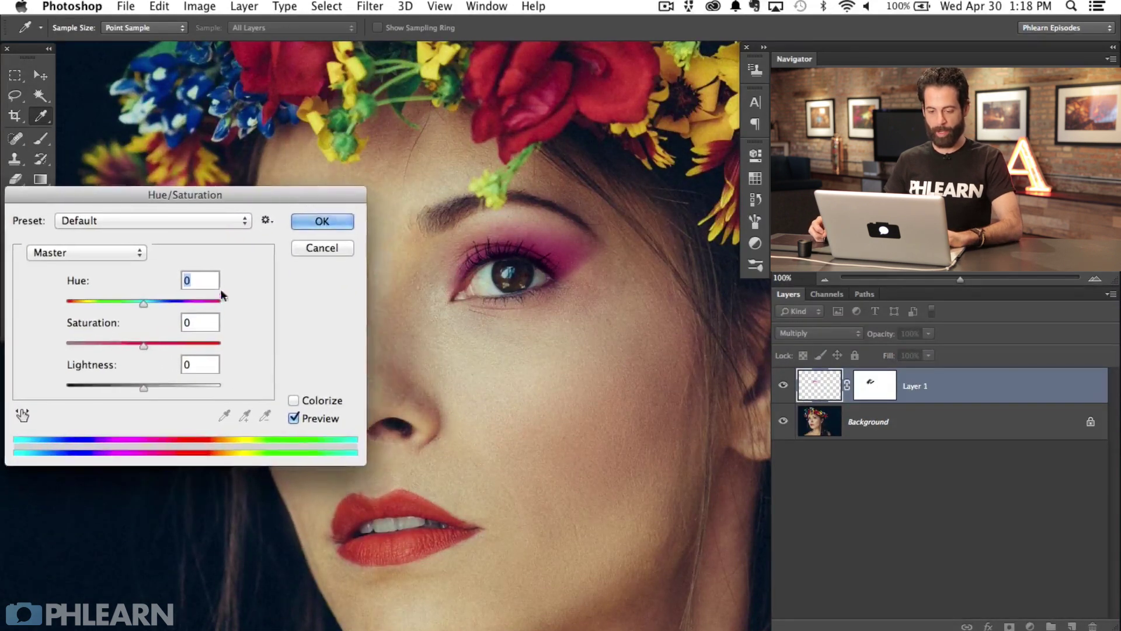
left_click_drag(143, 304, 182, 300)
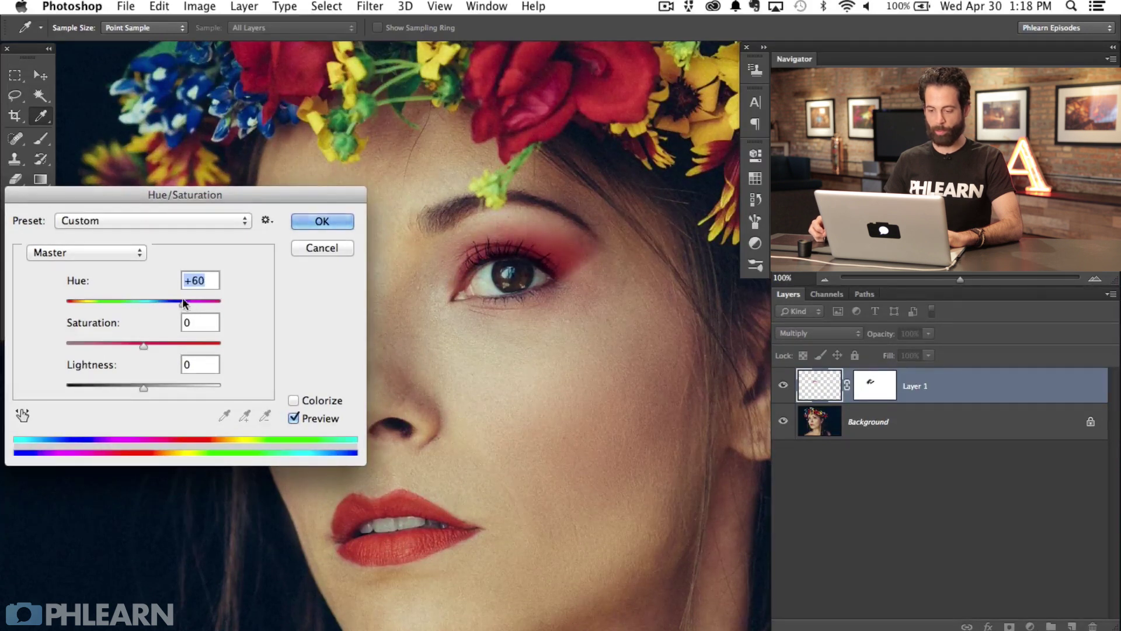
left_click_drag(463, 390, 541, 432)
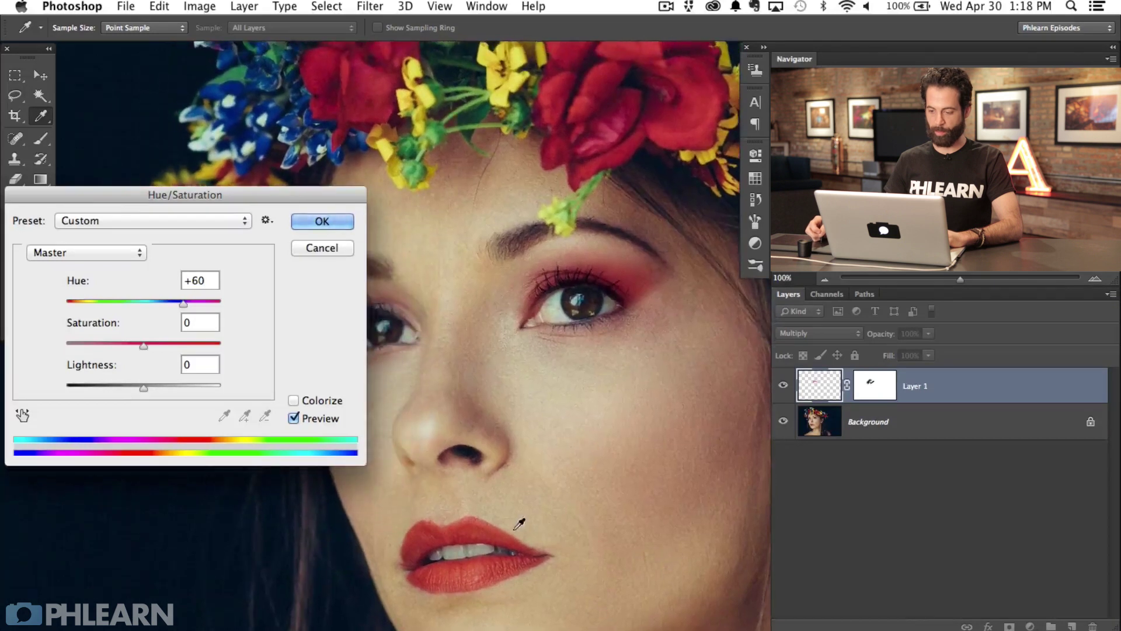
left_click_drag(143, 345, 131, 377)
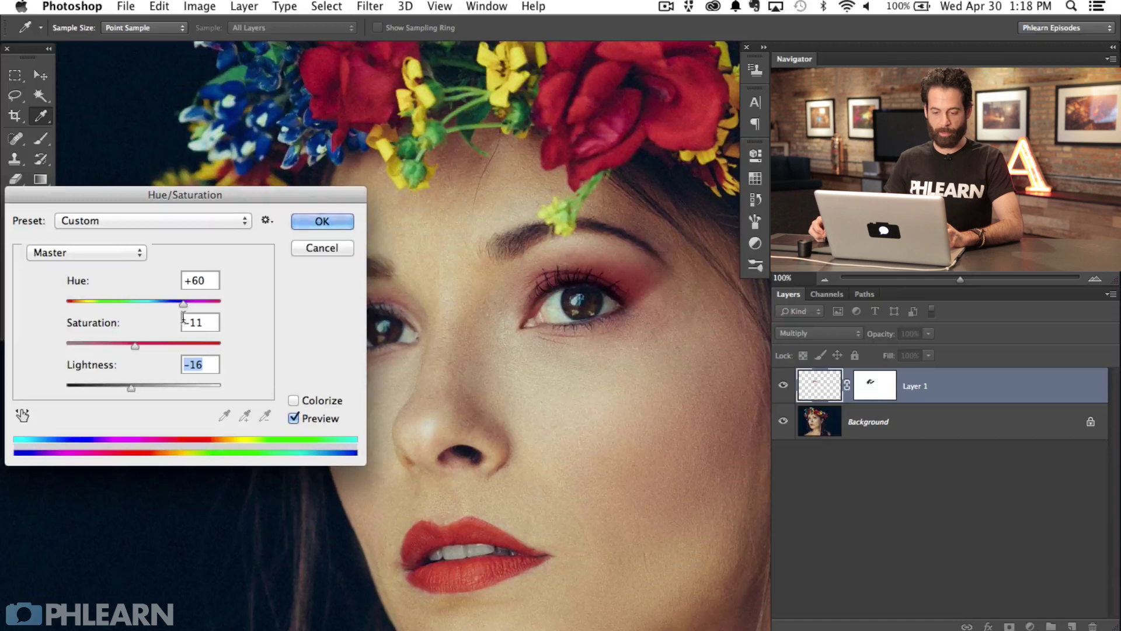
left_click_drag(184, 303, 119, 388)
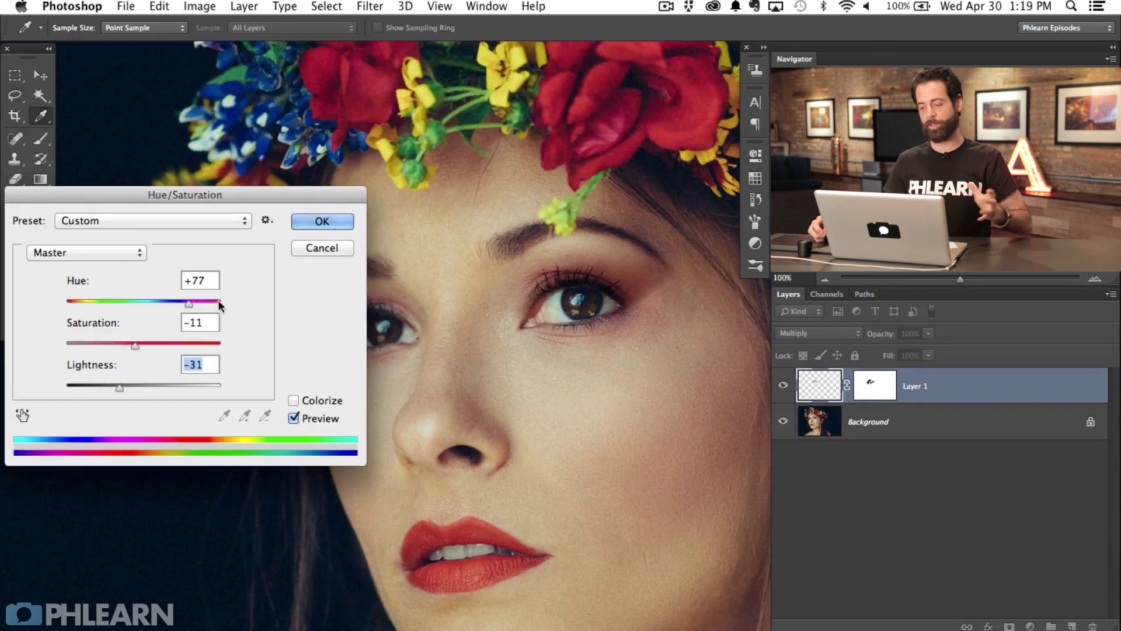
left_click(323, 221)
key("b")
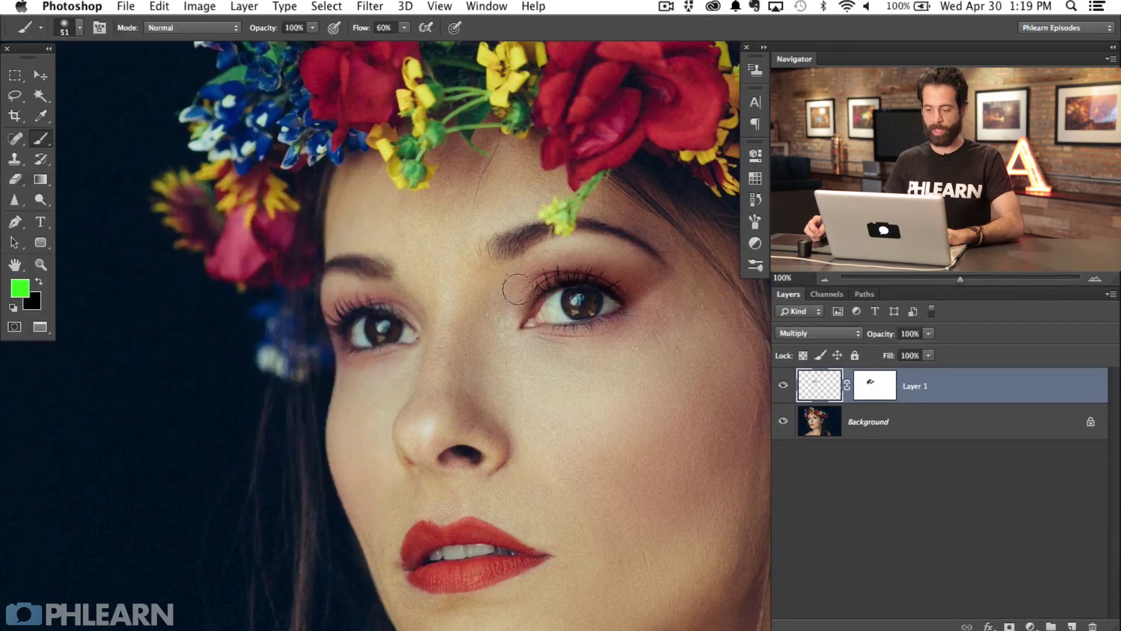
Toggle Layer 1's visibility several times to compare the face with and without the recoloured shadow
mouse_move(638, 400)
left_mouse_down()
mouse_move(567, 383)
mouse_move(458, 416)
left_mouse_up()
left_click(784, 386)
left_click(783, 386)
left_click(783, 385)
left_click(783, 386)
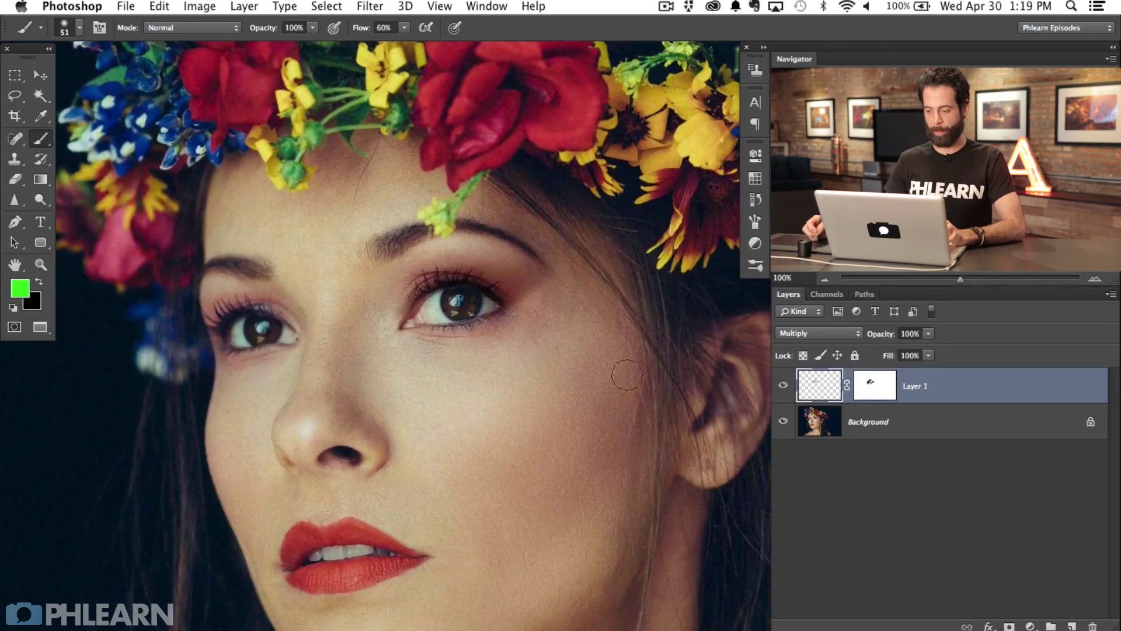
left_click(785, 386)
left_click(785, 387)
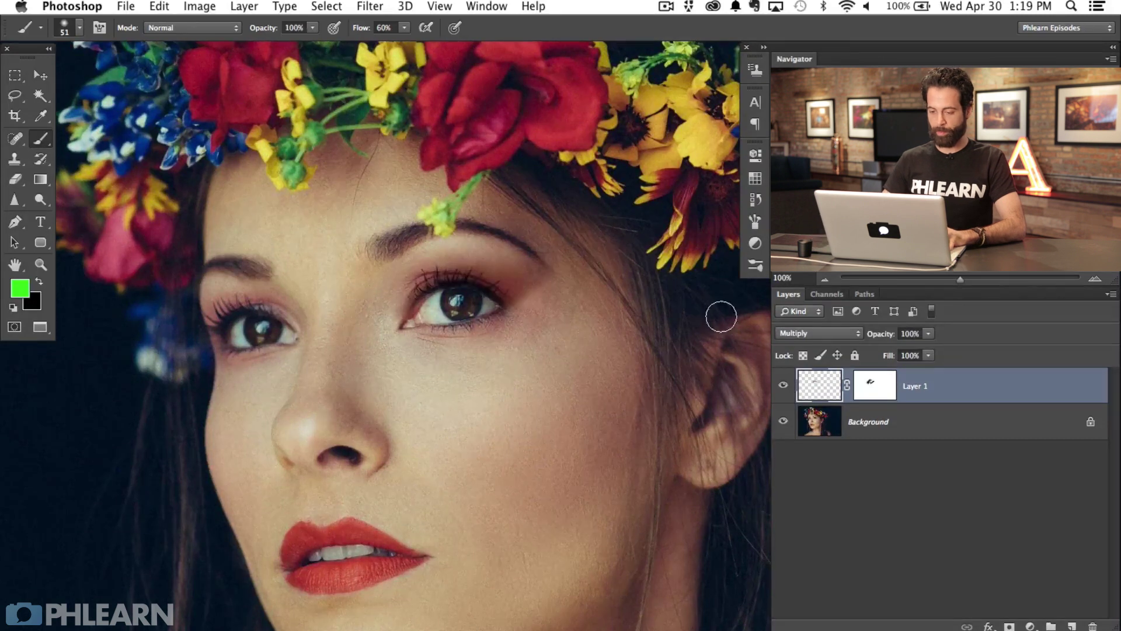
Make Layer 1's mask active and reset the foreground and background colours to black and white
key("super+plus")
key("super+plus")
left_click_drag(506, 264, 659, 544)
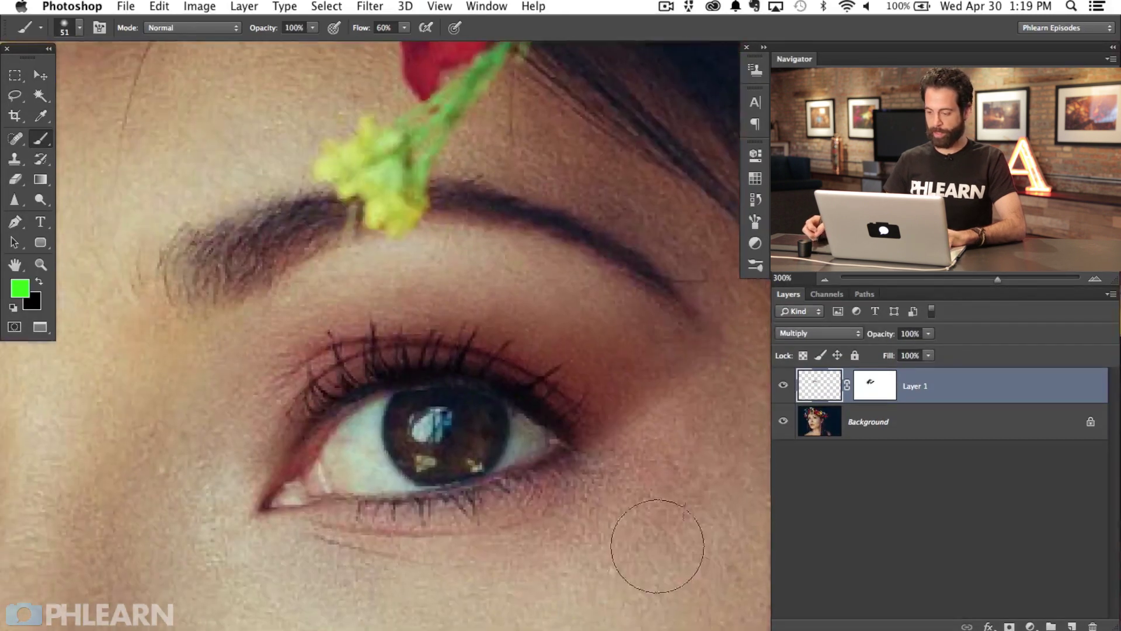
left_click(864, 387)
key("d")
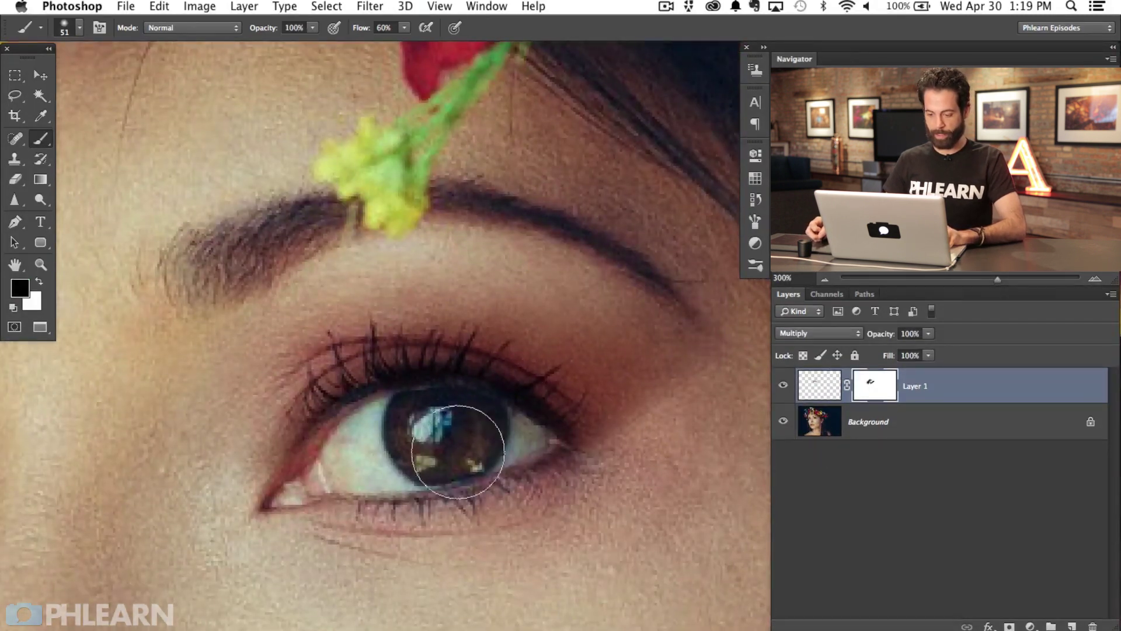
Compare the eye close up with Layer 1 hidden and shown, and review the full face
left_click(784, 386)
left_click(783, 386)
left_click(783, 386)
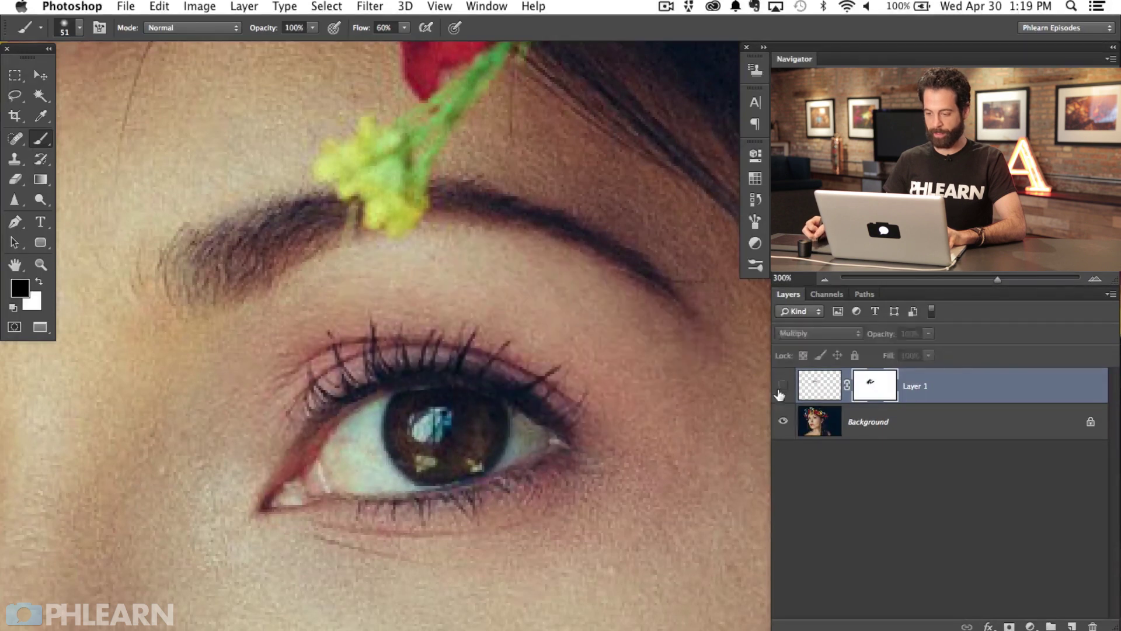
left_click(781, 389)
key("super+minus")
left_click_drag(478, 509, 529, 459)
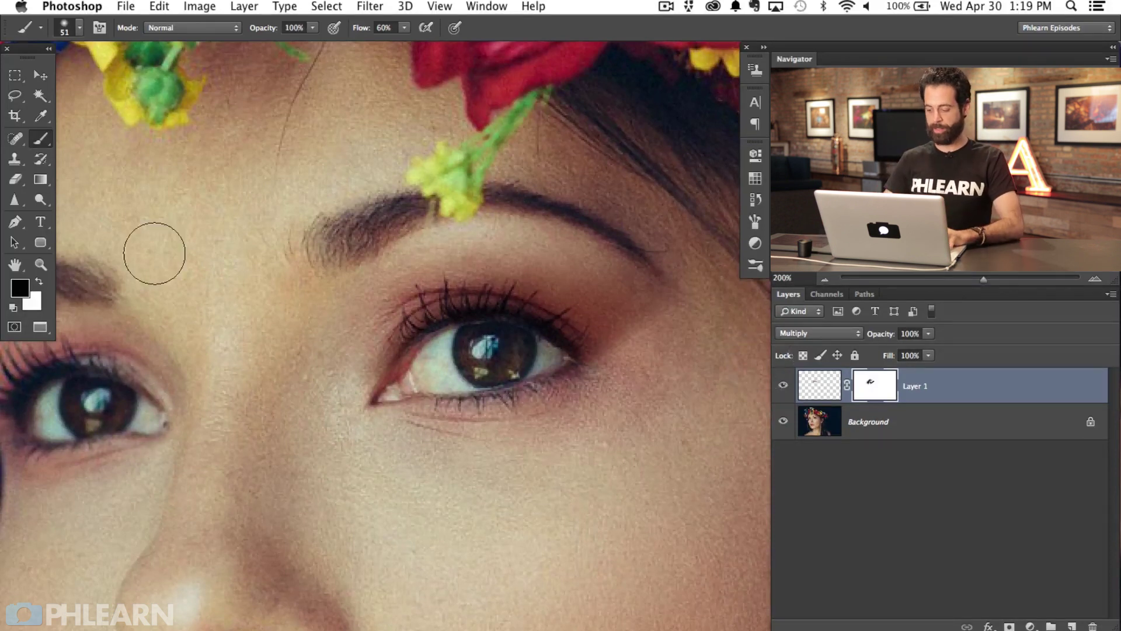
key("super+minus")
left_click_drag(378, 445, 509, 396)
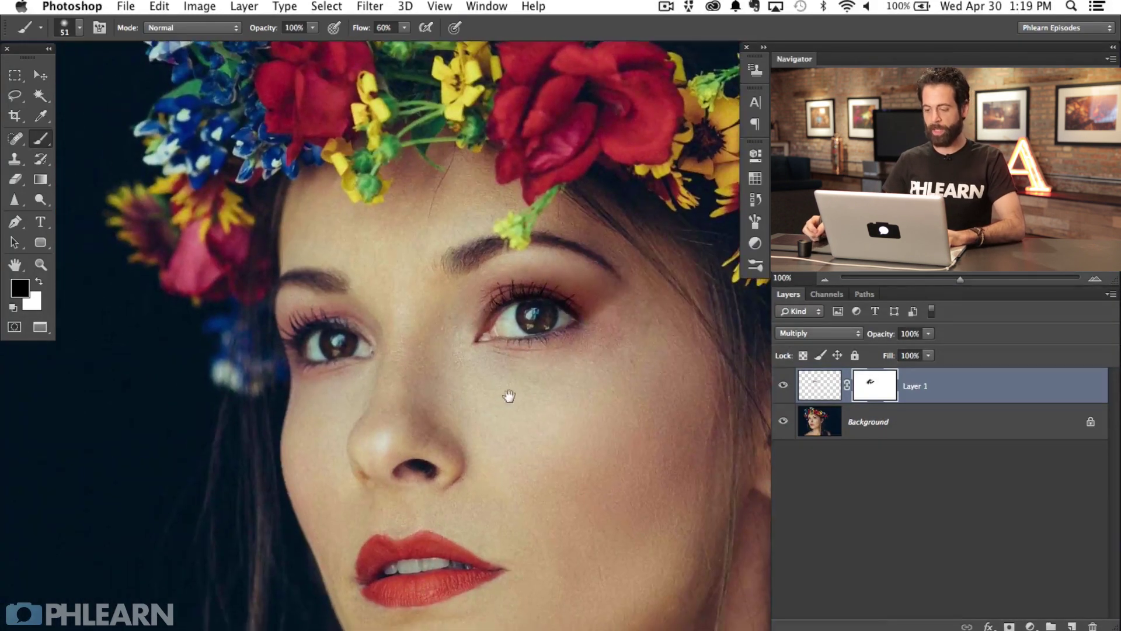
In Layer 1's blending options, split the Underlying Layer highlight slider of Blend If to 119 / 255
double_click(968, 391)
left_click_drag(412, 296, 396, 155)
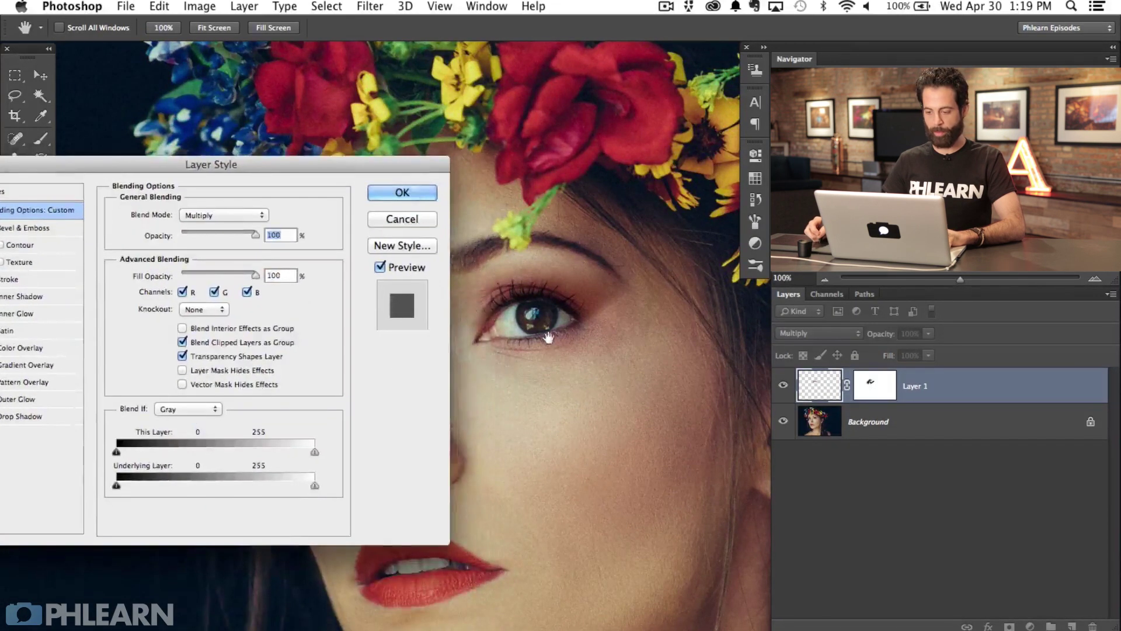
left_click_drag(549, 338, 579, 331)
left_click_drag(261, 161, 288, 152)
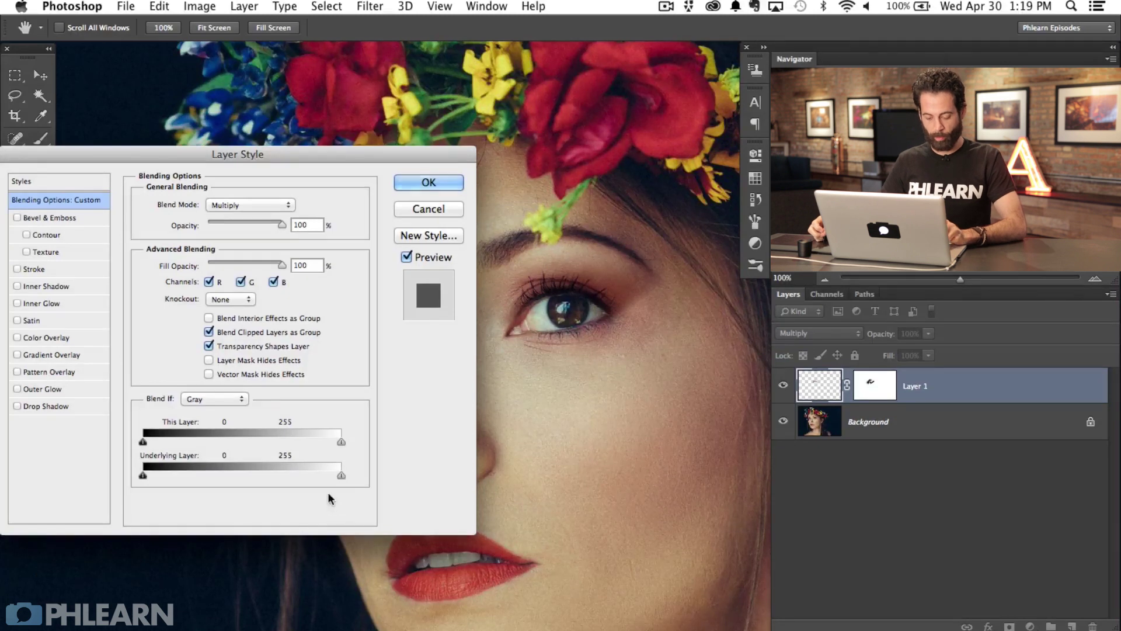
left_click_drag(341, 475, 233, 474)
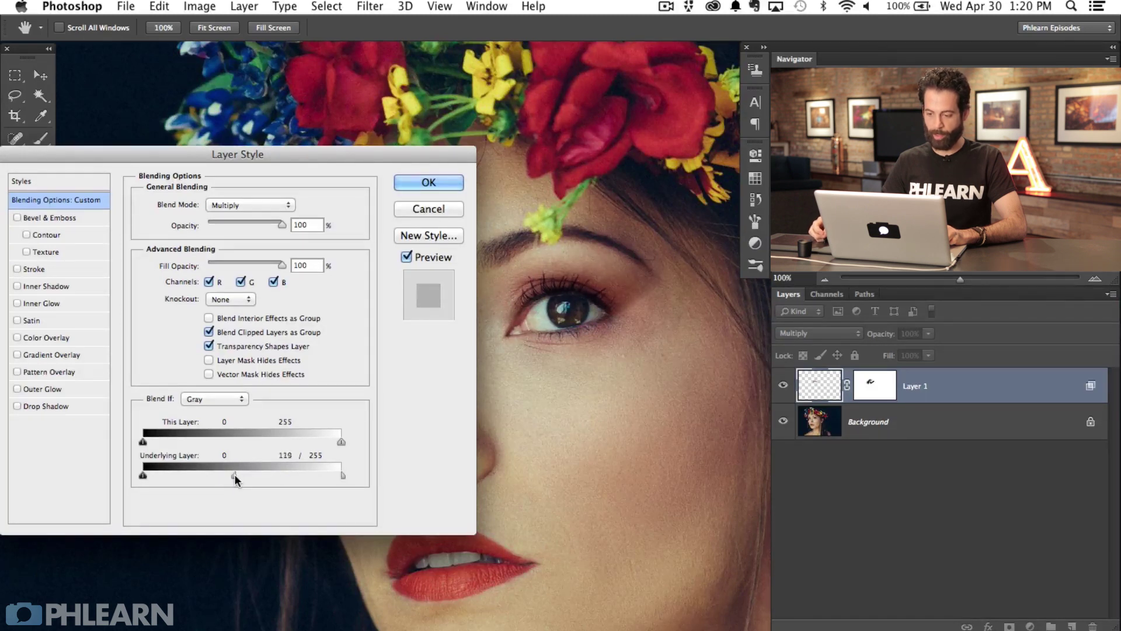
left_click(427, 182)
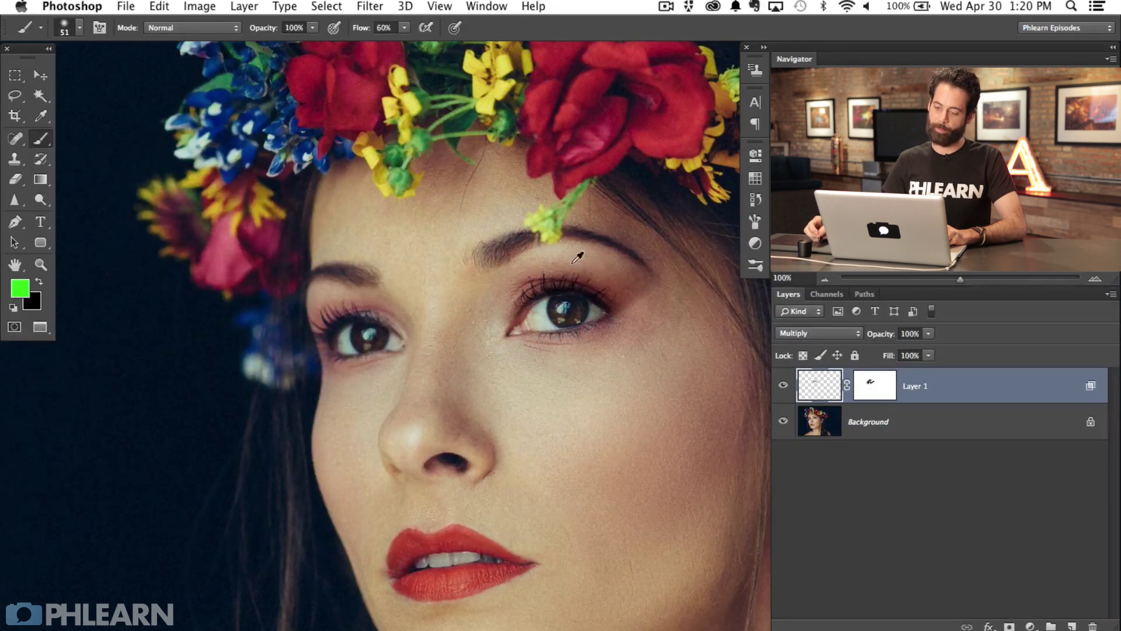
Toggle Layer 1's visibility to check how the shadow blends with the skin highlights
left_click(789, 391)
left_click(786, 390)
left_click(783, 390)
left_click(783, 390)
left_click(785, 387)
left_click(785, 387)
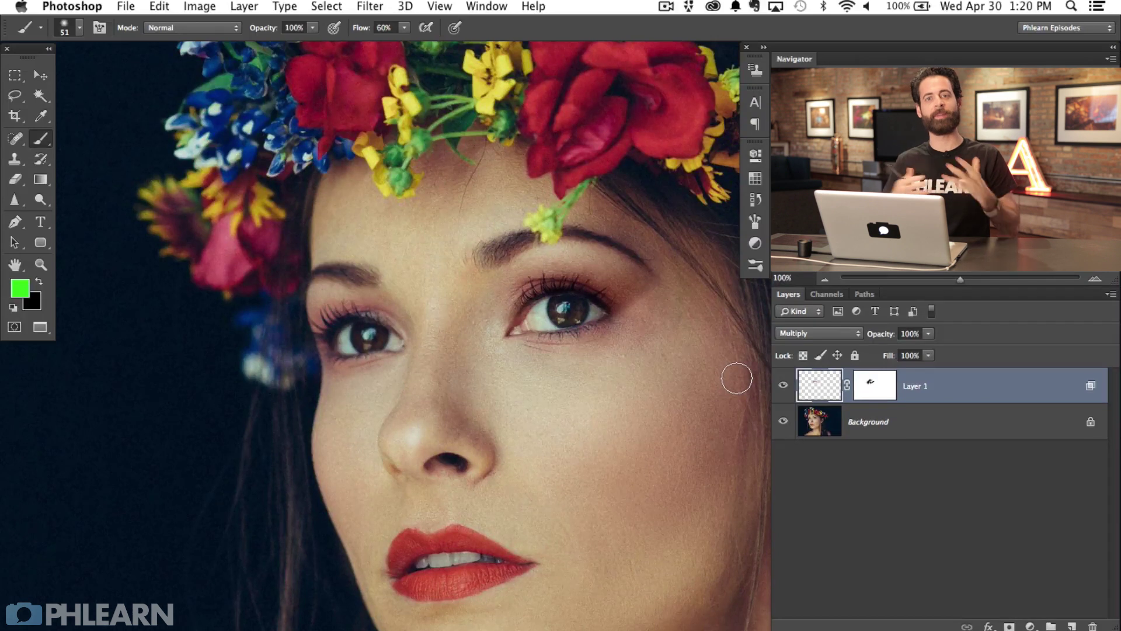
Add two new empty layers above Layer 1 and reduce the brush to 6 px for work on the upper lid
key("super+alt+shift+n")
key("super+plus")
key("super+plus")
left_click_drag(391, 252, 260, 472)
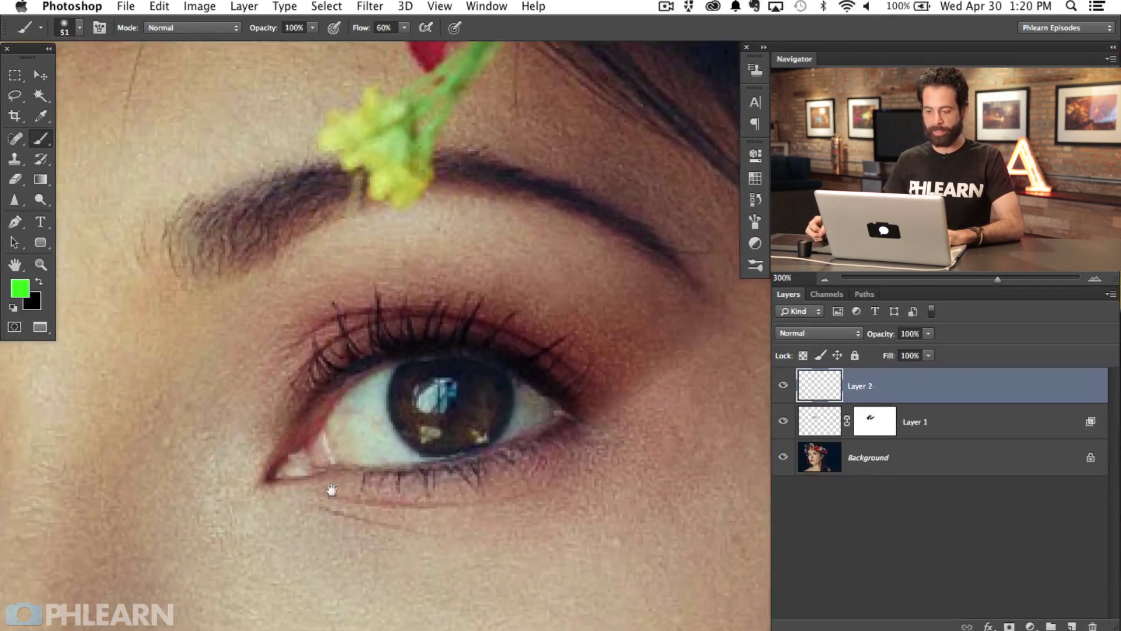
mouse_move(353, 367)
left_mouse_down("ctrl+alt")
mouse_move(309, 361)
mouse_move(377, 311)
mouse_move(439, 307)
mouse_move(571, 366)
left_mouse_up("ctrl+alt")
left_click(815, 333)
left_click(813, 335)
key("ctrl+shift+alt+n")
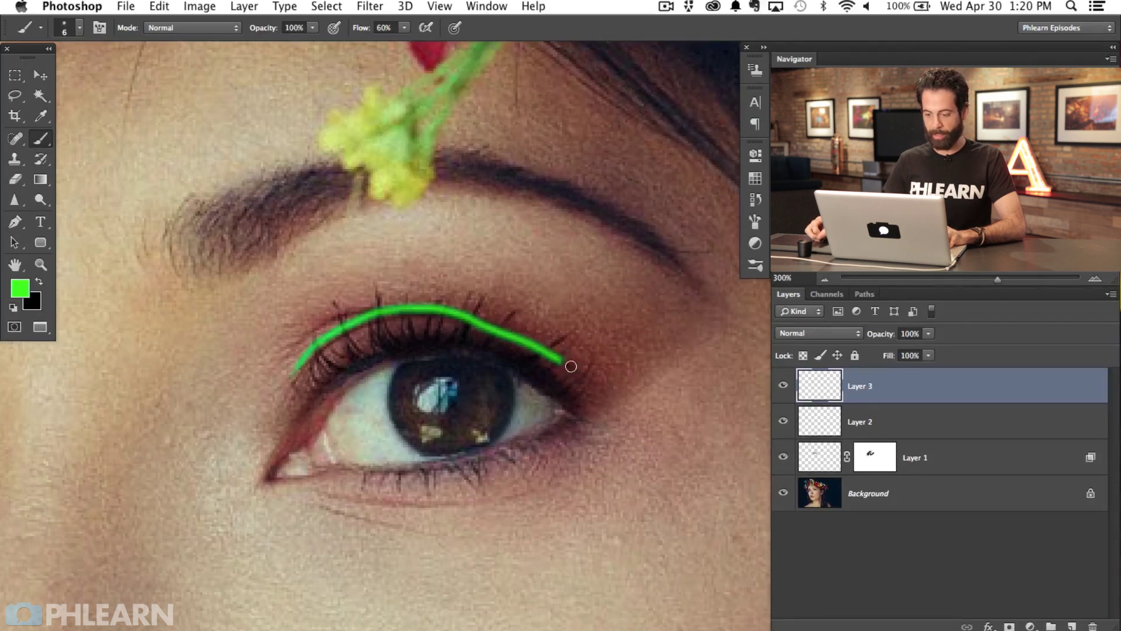
Try out thin 6 px green strokes along the upper lash line and over the lid, undoing them
key("ctrl+z")
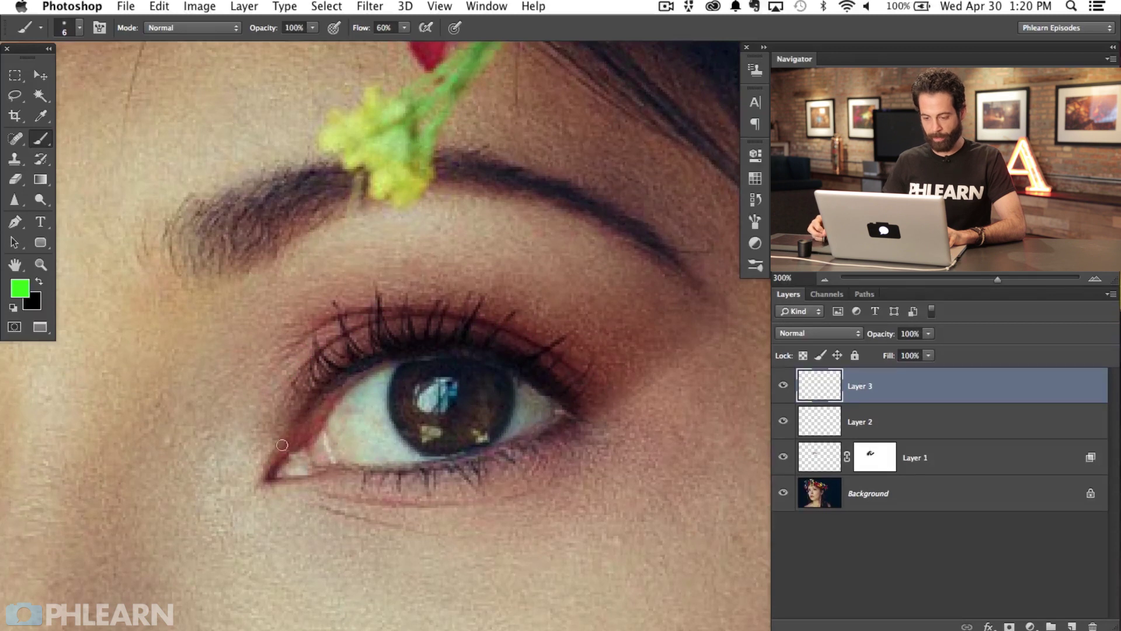
mouse_move(381, 319)
left_mouse_down()
mouse_move(494, 327)
mouse_move(595, 390)
left_mouse_up()
key("ctrl+z")
mouse_move(331, 360)
left_mouse_down()
mouse_move(383, 327)
mouse_move(436, 320)
mouse_move(530, 354)
mouse_move(604, 267)
left_mouse_up()
key("ctrl+z")
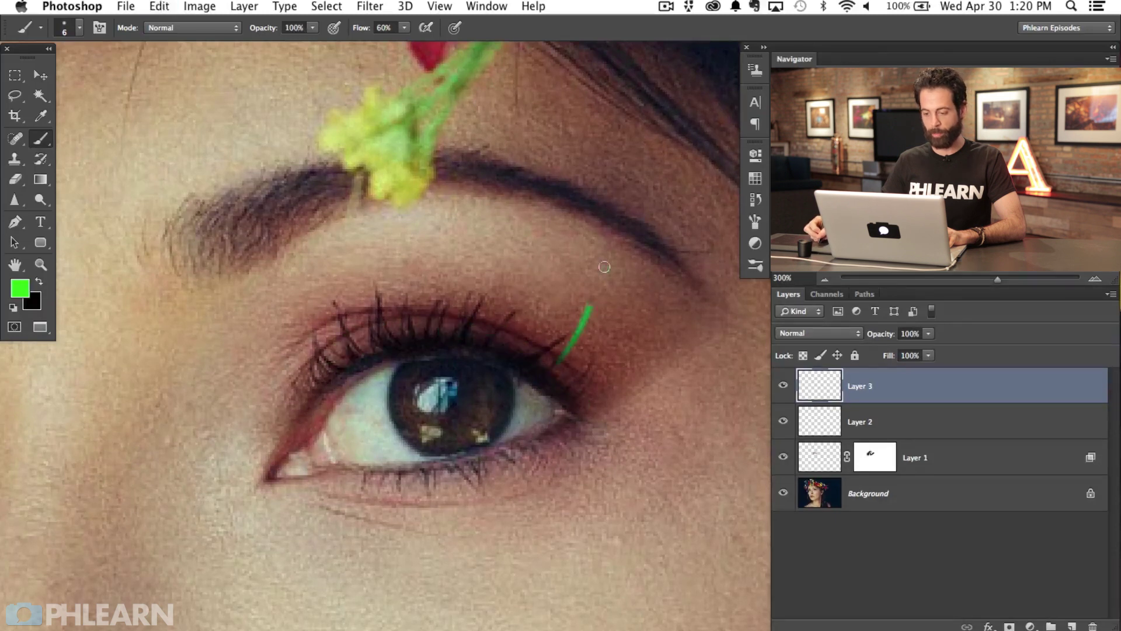
key("ctrl+z")
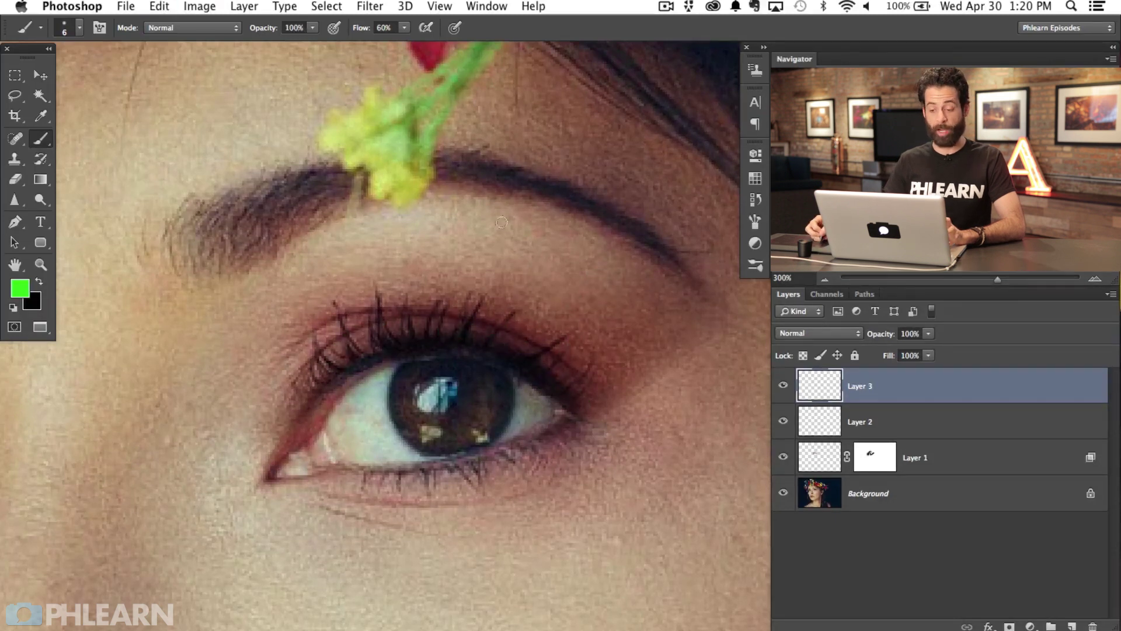
left_click_drag(351, 288, 581, 345)
mouse_move(397, 187)
left_mouse_down()
mouse_move(567, 321)
mouse_move(567, 306)
left_mouse_up()
left_click_drag(572, 236, 458, 311)
key("ctrl+alt+z")
key("ctrl+alt+z")
key("ctrl+alt+z")
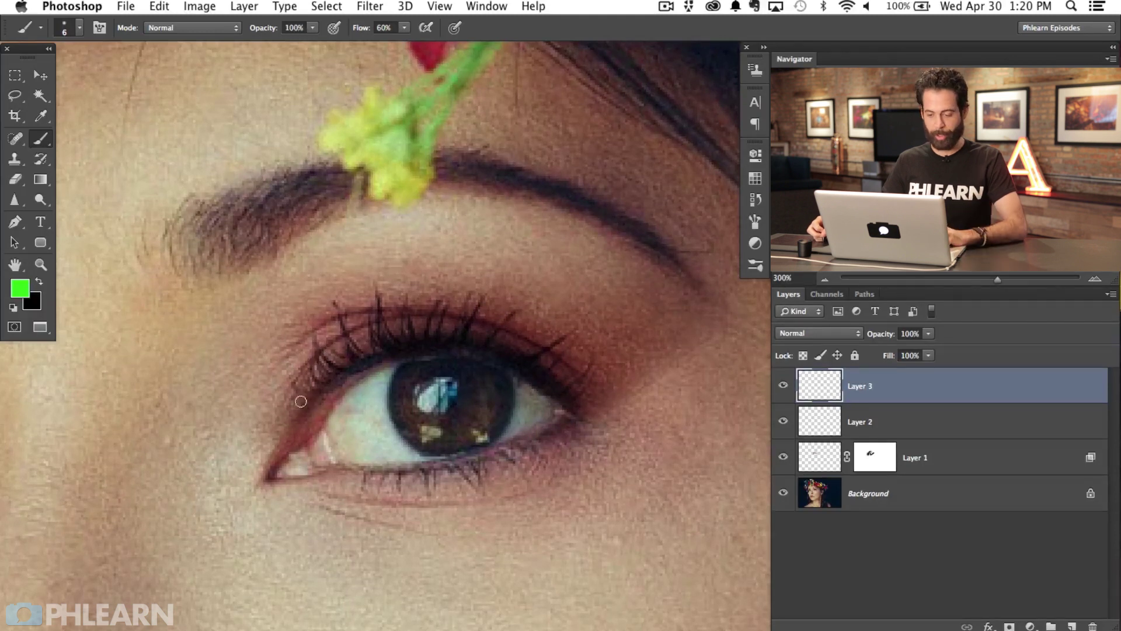
Set Layer 3 to Multiply and paint a green band along the whole upper lash line with an 18 px brush
left_click_drag(359, 354, 350, 365, "ctrl+alt")
left_click(829, 336)
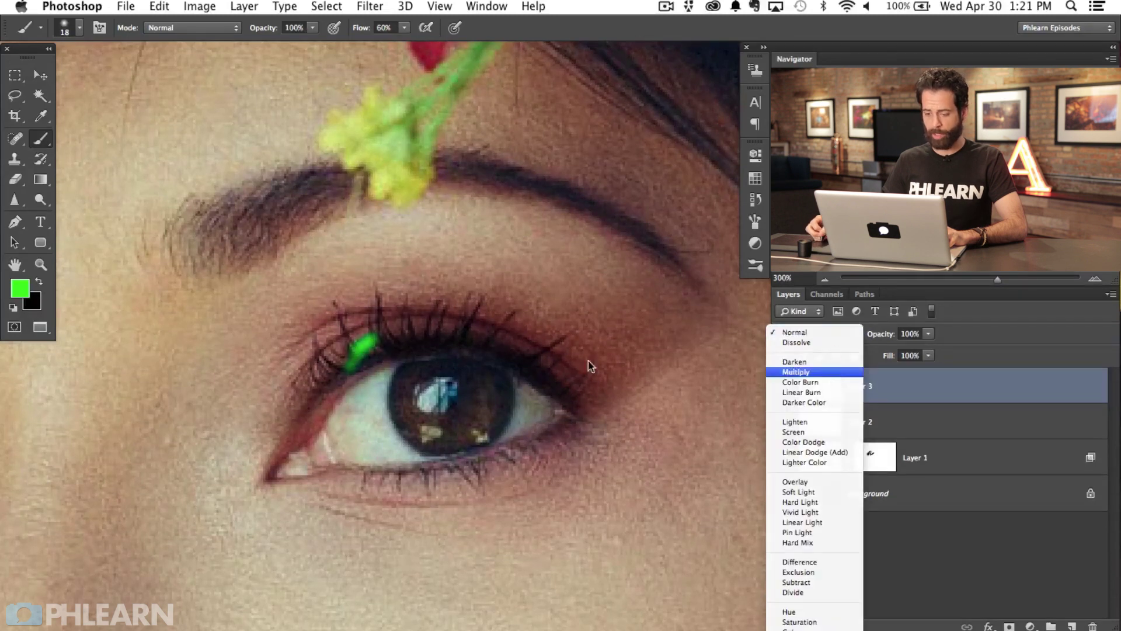
key("Return")
mouse_move(328, 358)
left_mouse_down()
mouse_move(370, 328)
mouse_move(537, 350)
left_mouse_up()
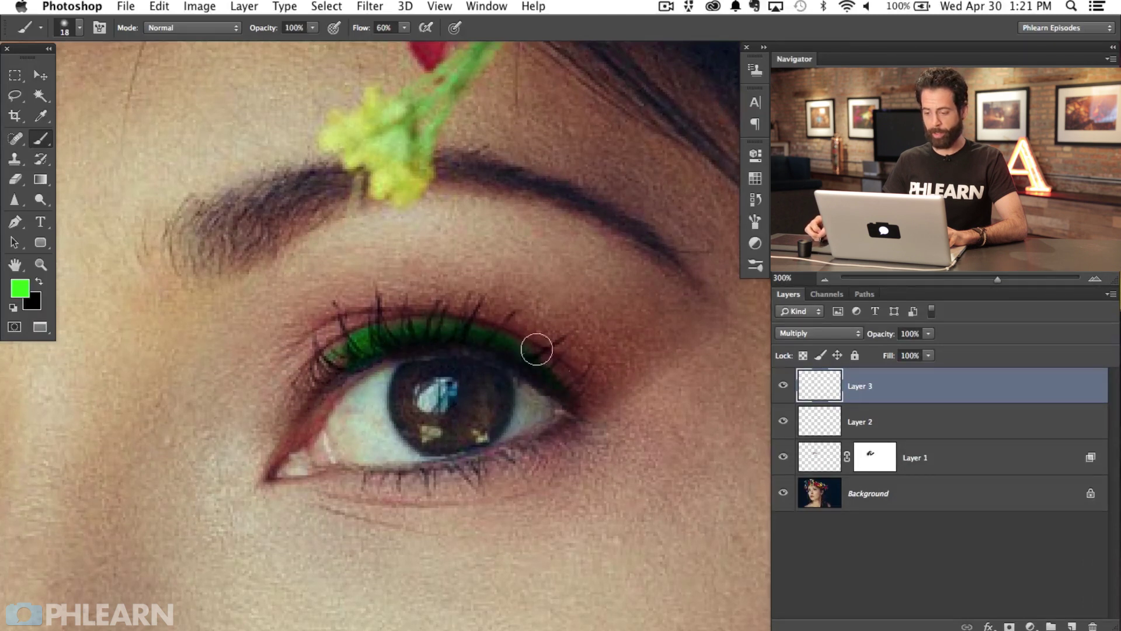
mouse_move(587, 418)
left_mouse_down()
mouse_move(544, 360)
mouse_move(588, 396)
left_mouse_up()
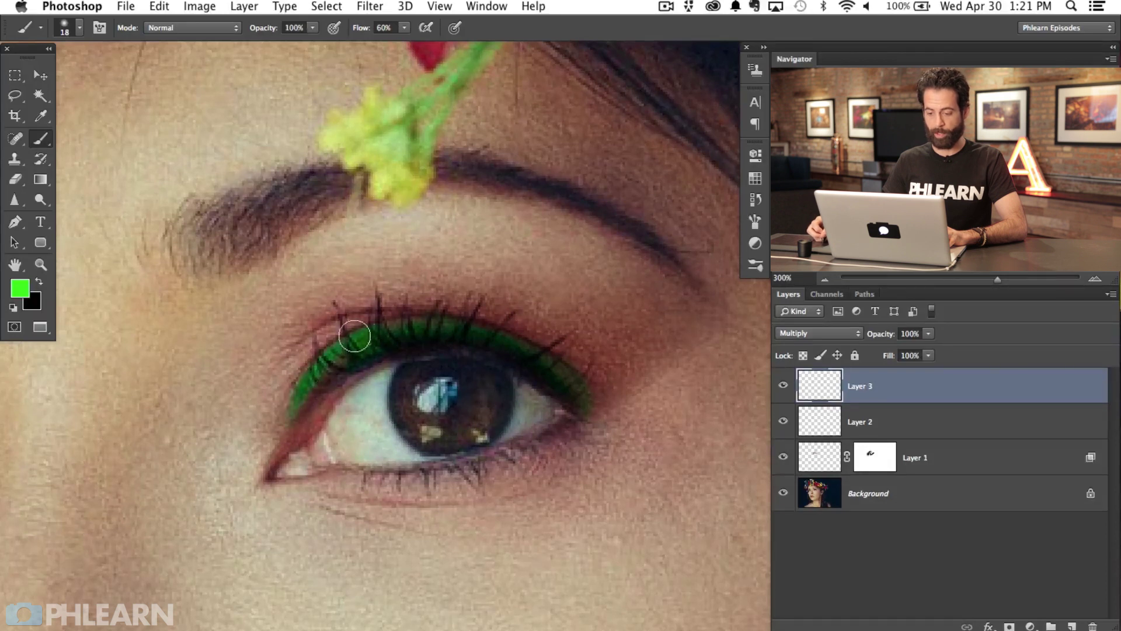
mouse_move(348, 348)
left_mouse_down()
mouse_move(408, 326)
mouse_move(336, 355)
left_mouse_up()
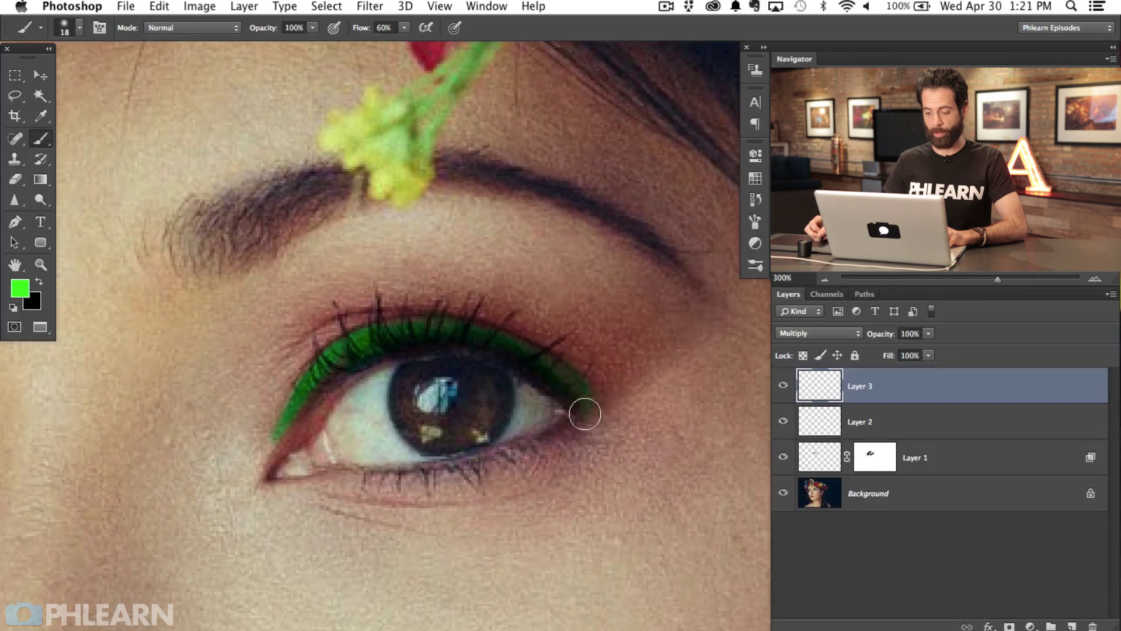
Soften the inner and outer ends of the green lid band using a 126 px eraser at 40% flow
key("e")
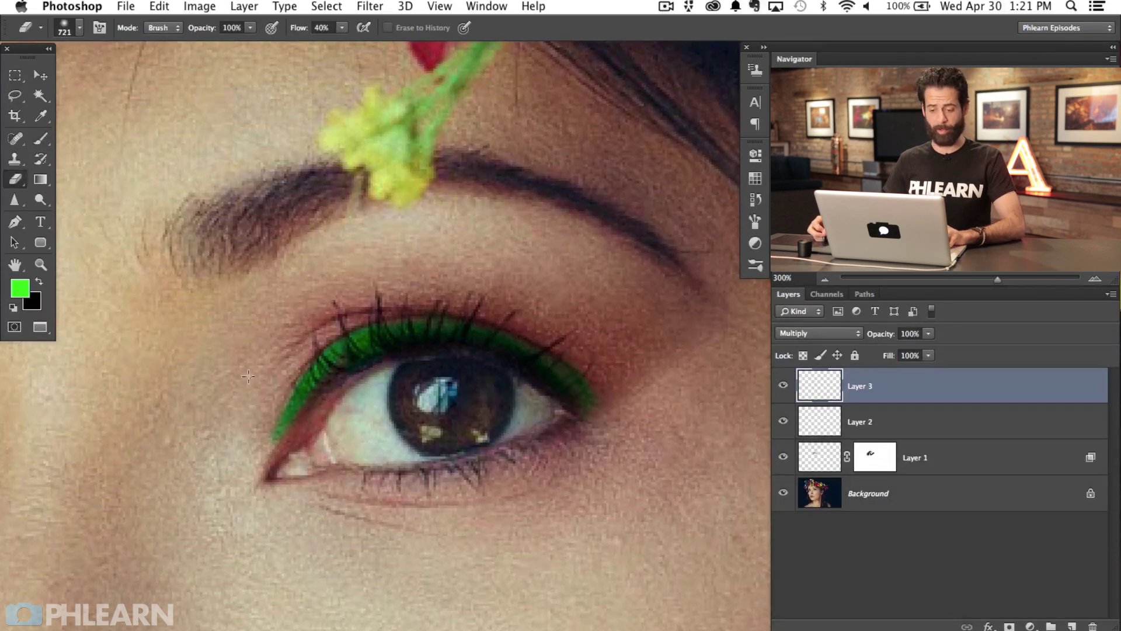
left_click_drag(350, 356, 284, 359)
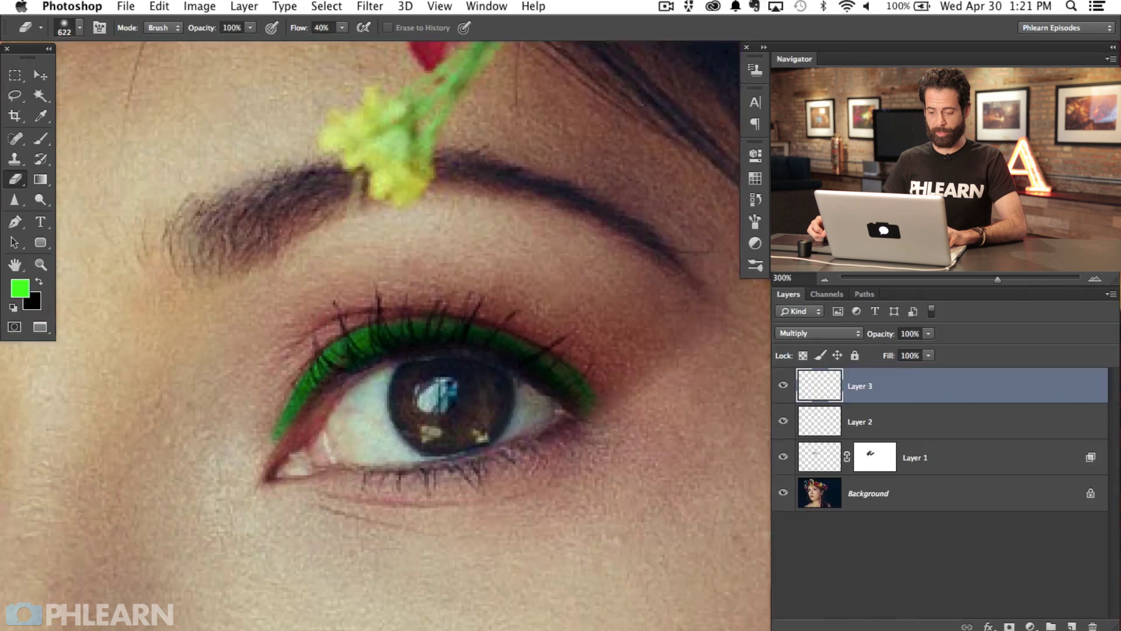
right_click(370, 363)
left_click(298, 432)
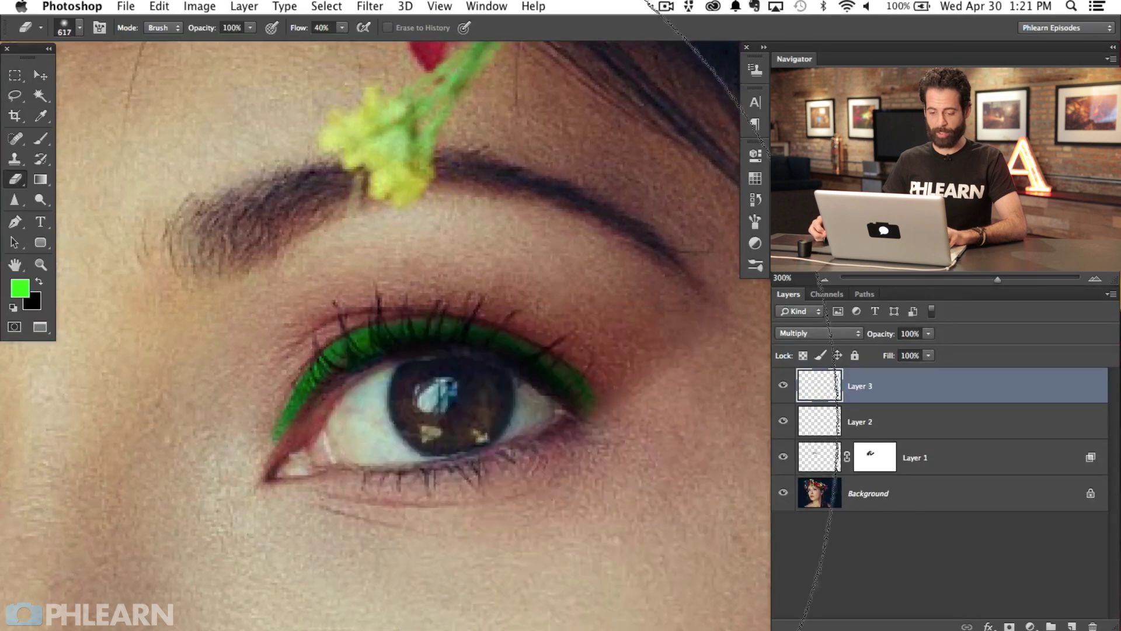
left_click_drag(245, 397, 69, 393)
left_click_drag(255, 430, 64, 444)
mouse_move(255, 429)
left_mouse_down()
mouse_move(250, 413)
mouse_move(275, 376)
mouse_move(226, 438)
mouse_move(313, 351)
left_mouse_up()
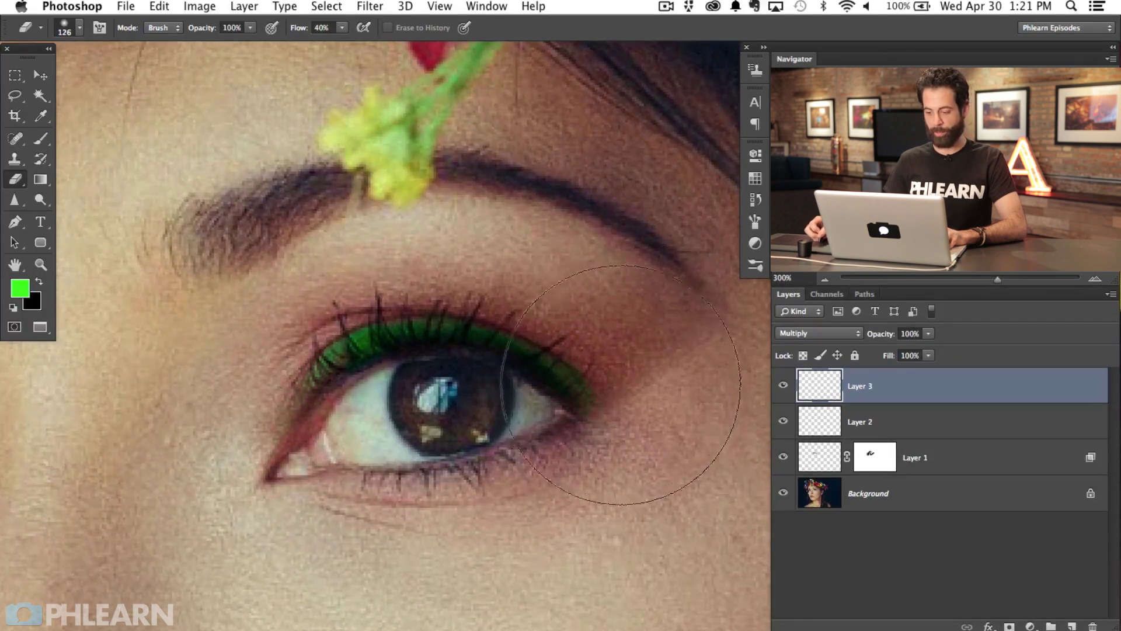
key("super+minus")
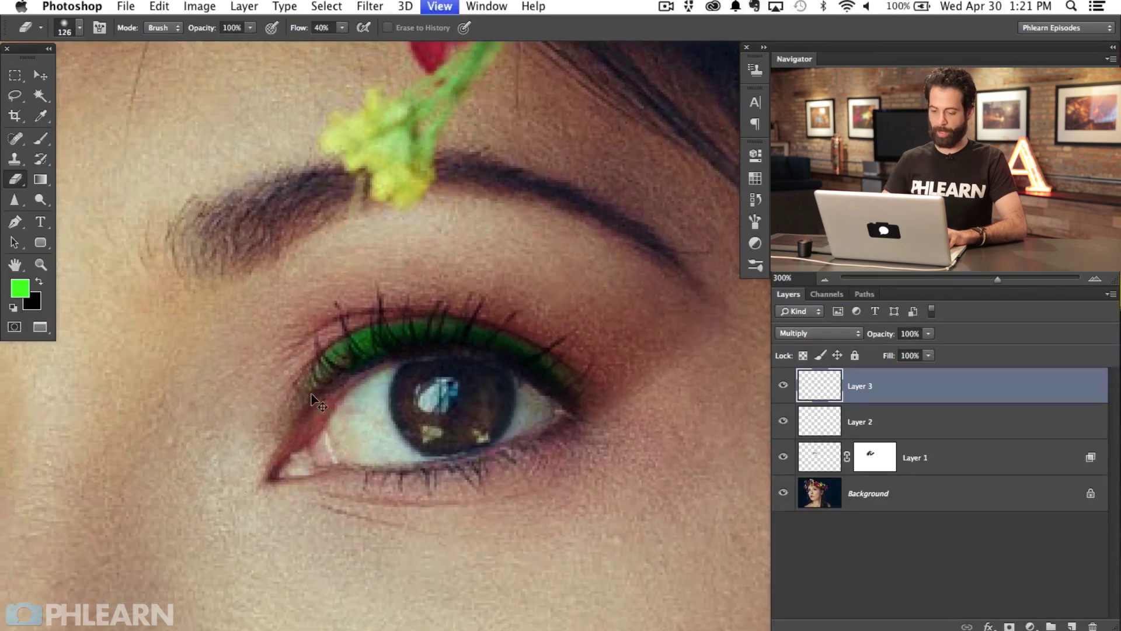
key("super+minus")
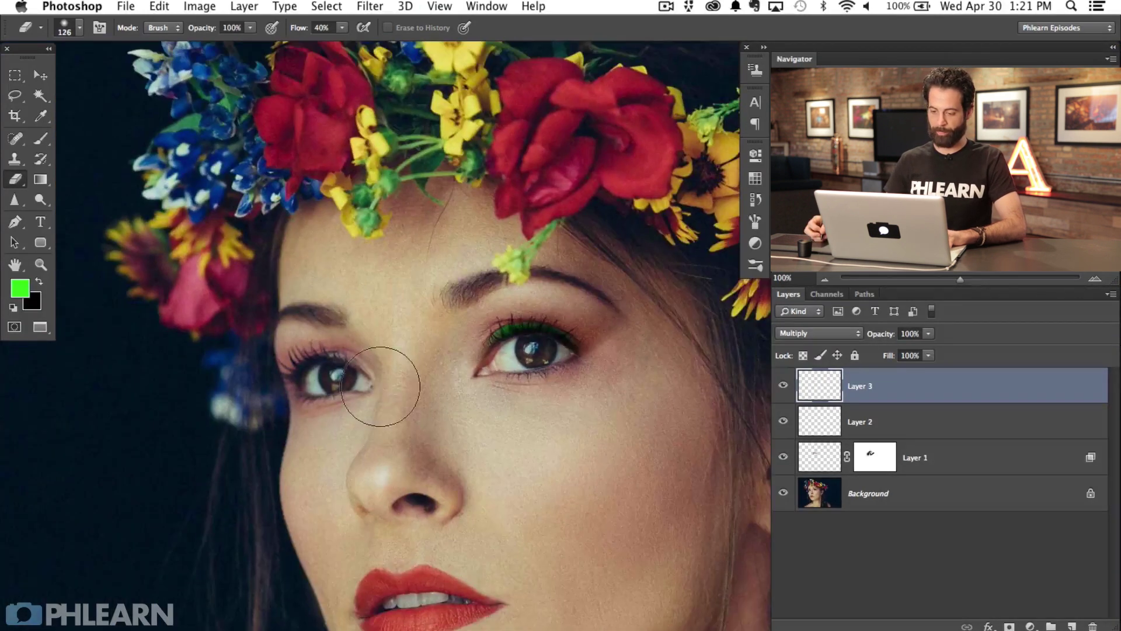
Delete the unused empty Layer 2
scroll(464, 395, "right", 5)
mouse_move(441, 462)
left_mouse_down()
mouse_move(509, 414)
mouse_move(516, 424)
left_mouse_up()
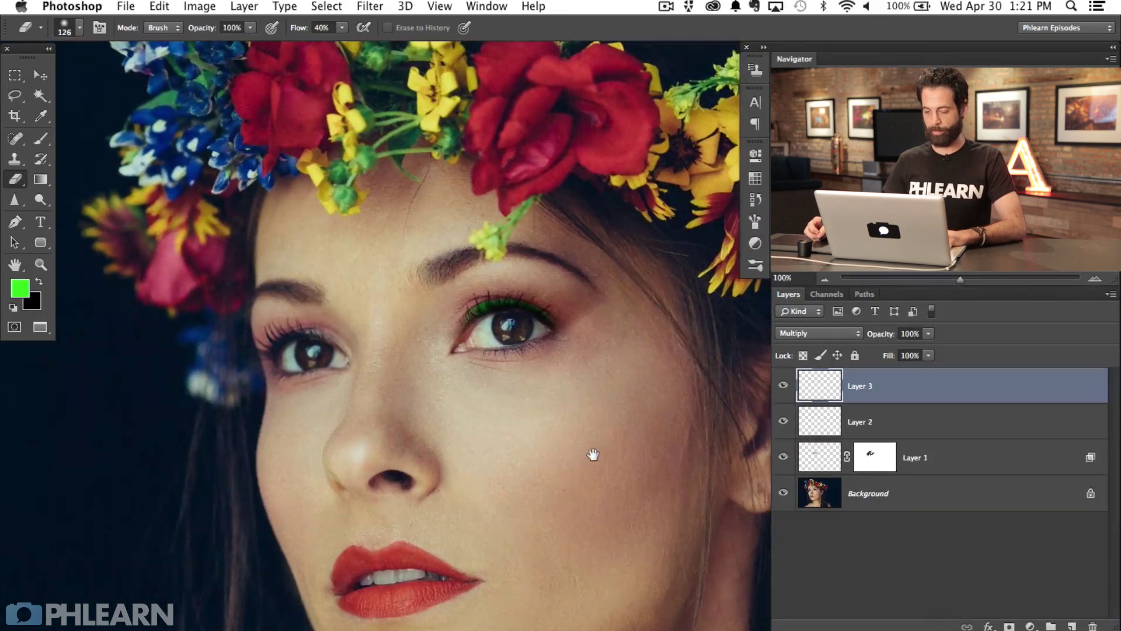
scroll(590, 450, "right", 5)
scroll(590, 450, "up", 1)
left_click(818, 424)
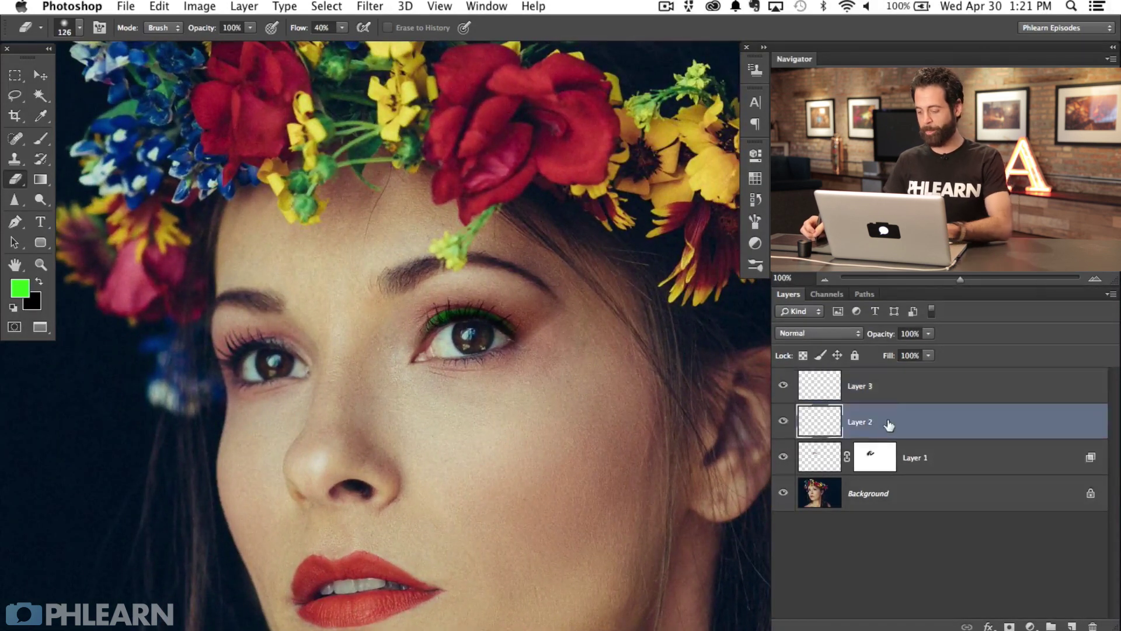
key("BackSpace")
Recolour the green lid band on Layer 3 with Hue/Saturation: hue -94, saturation +24 and lightness +33
left_click(823, 384)
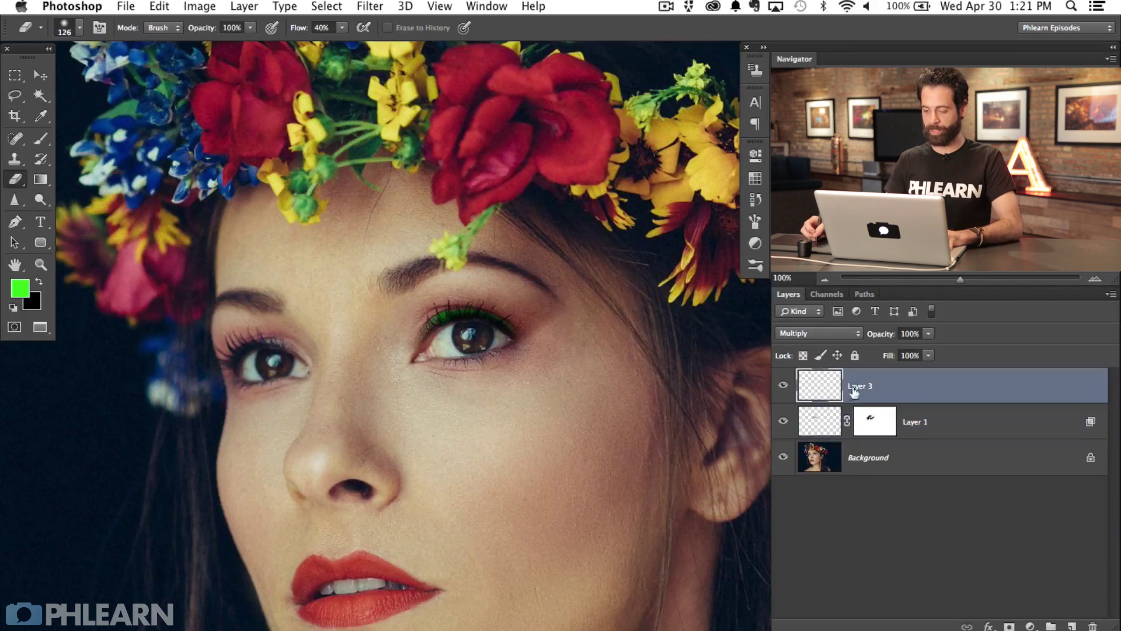
key("super+u")
left_click_drag(144, 304, 97, 299)
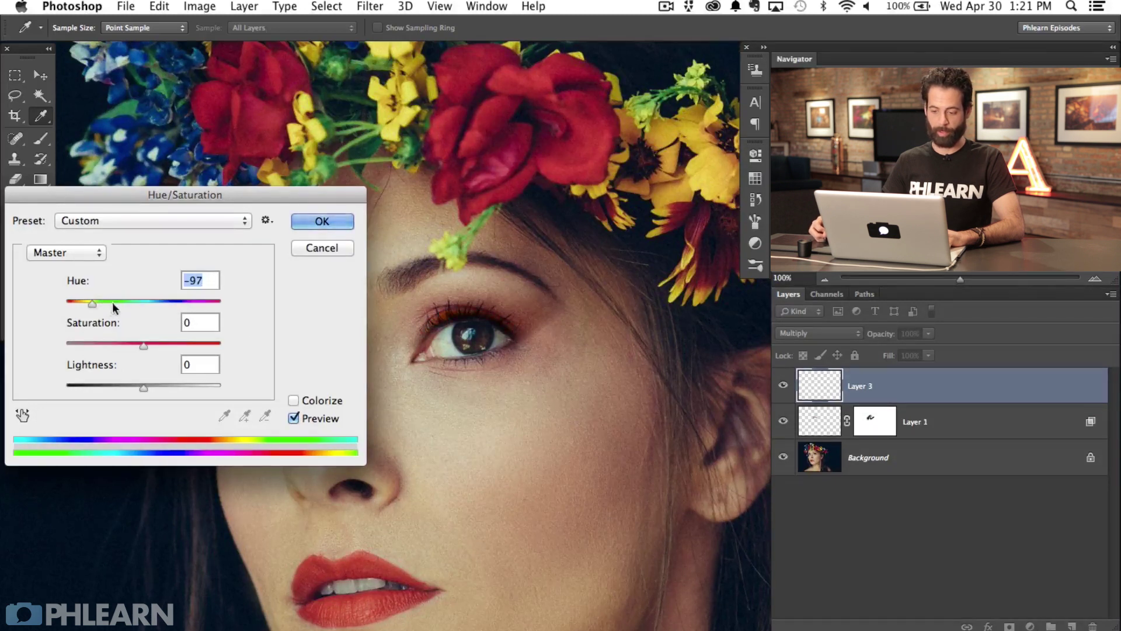
left_click_drag(546, 455, 628, 438)
left_click_drag(89, 300, 94, 299)
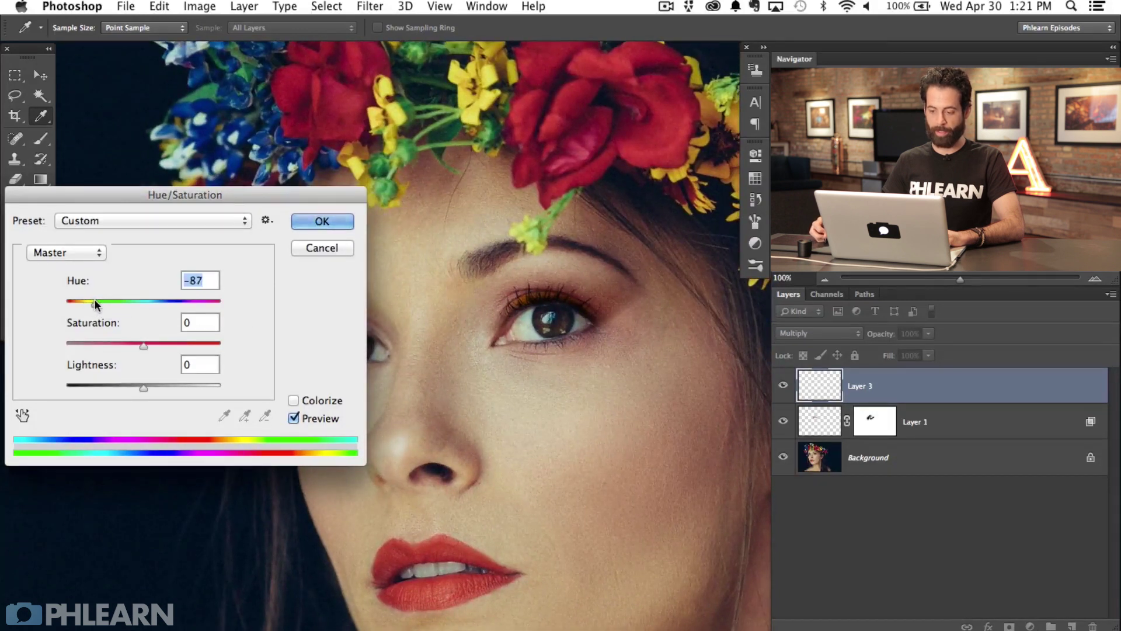
left_click_drag(118, 338, 92, 337)
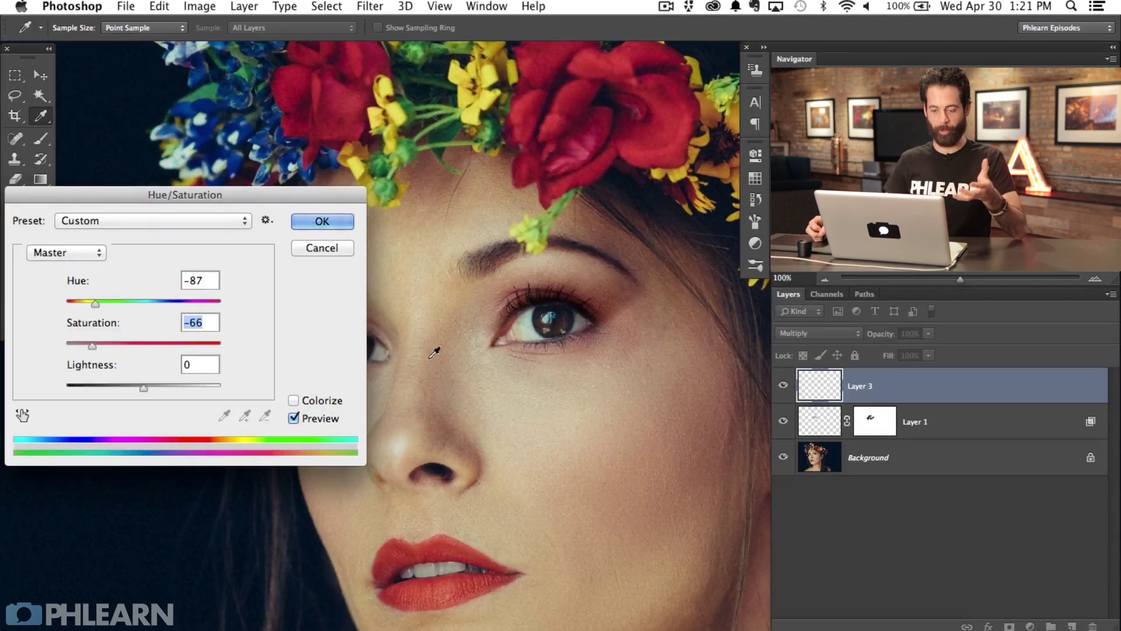
left_click_drag(138, 344, 153, 344)
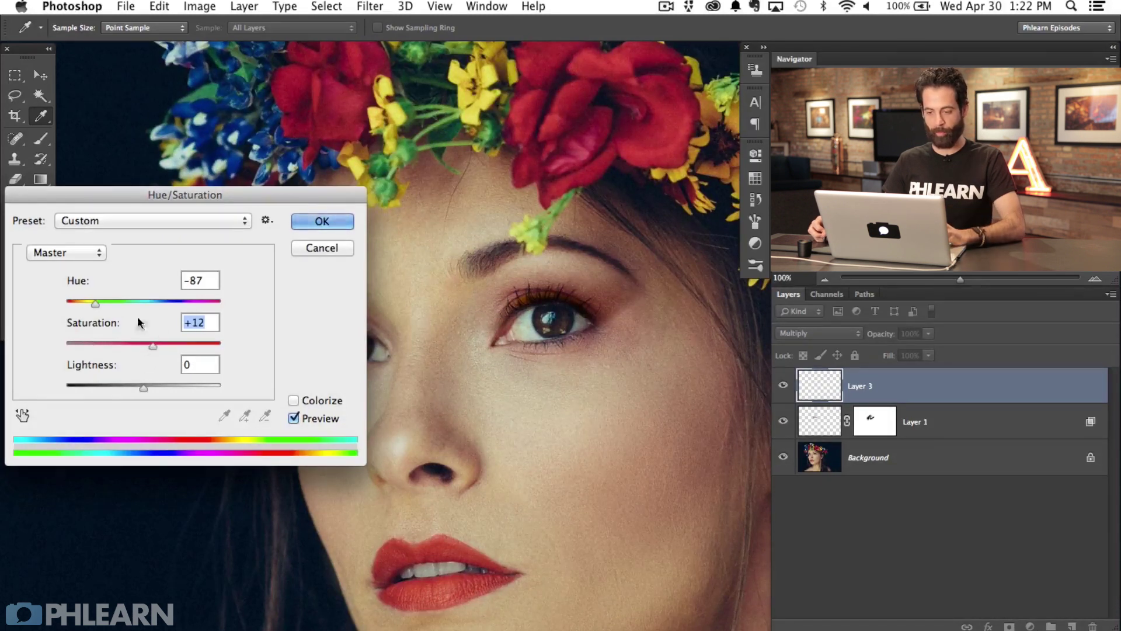
left_click_drag(89, 305, 93, 301)
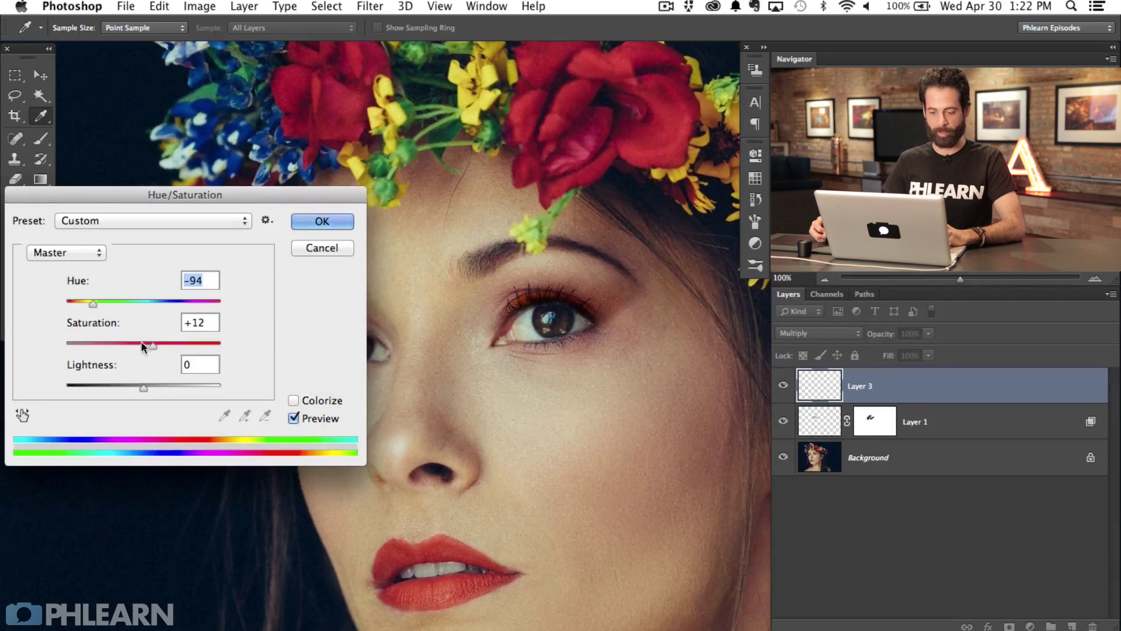
left_click_drag(150, 347, 149, 346)
left_click_drag(144, 387, 169, 386)
left_click_drag(153, 344, 161, 344)
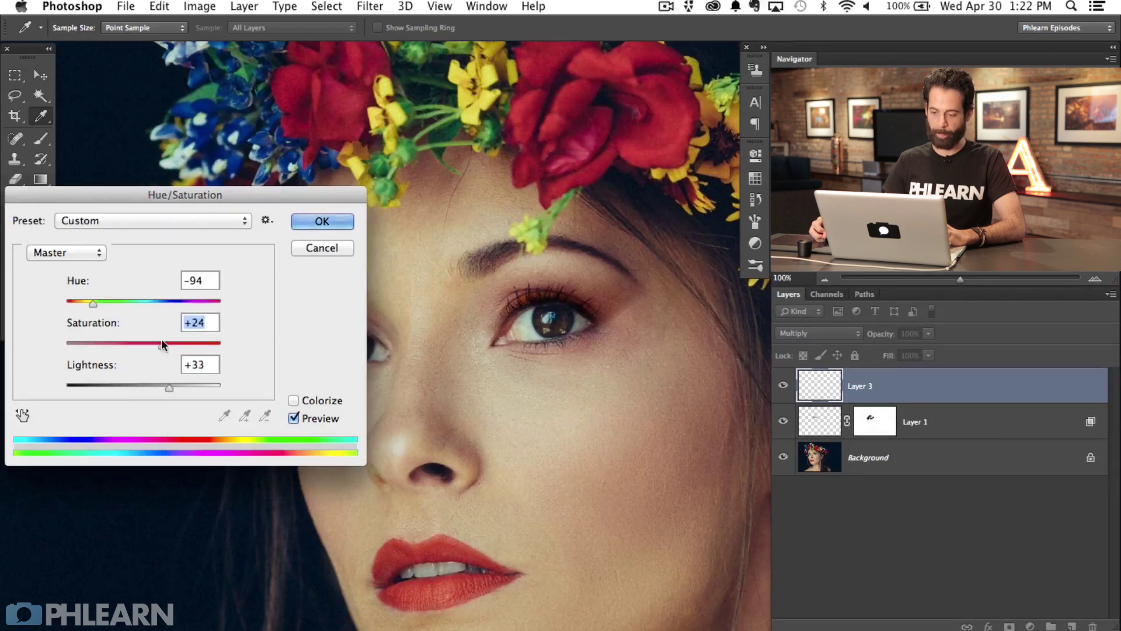
left_click(313, 229)
key("e")
Compare the upper lid with and without the recoloured band by toggling Layer 3's visibility
left_click(785, 386)
left_click(784, 386)
left_click(785, 385)
left_click(785, 386)
left_click(785, 386)
left_click(784, 386)
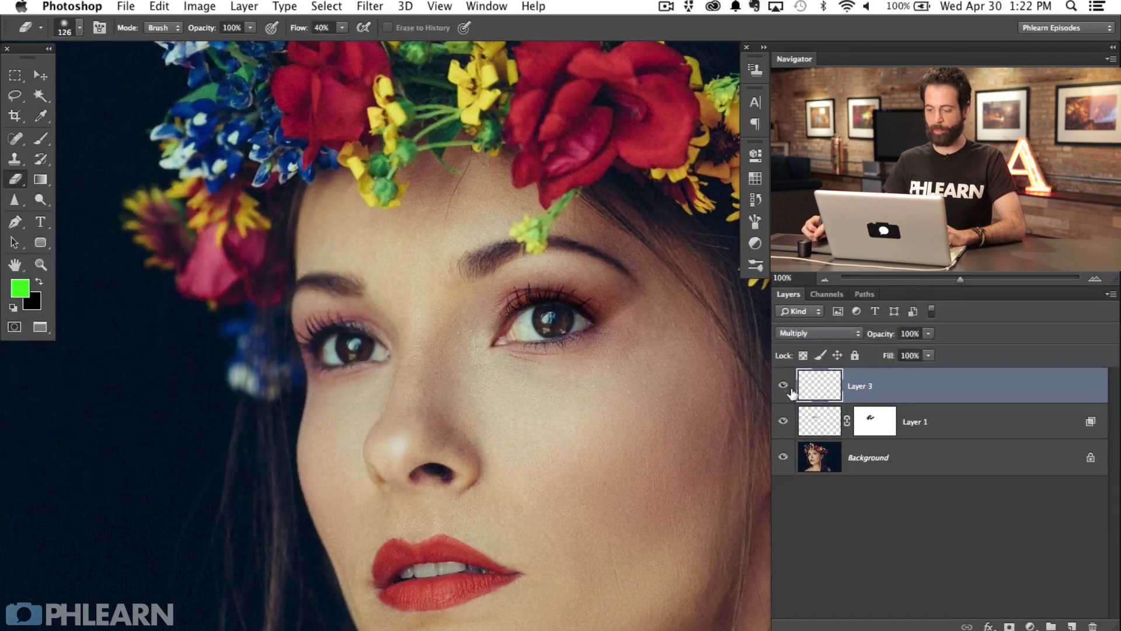
scroll(672, 427, "right", 3)
left_click(785, 385)
left_click(784, 386)
left_click_drag(715, 432, 672, 426)
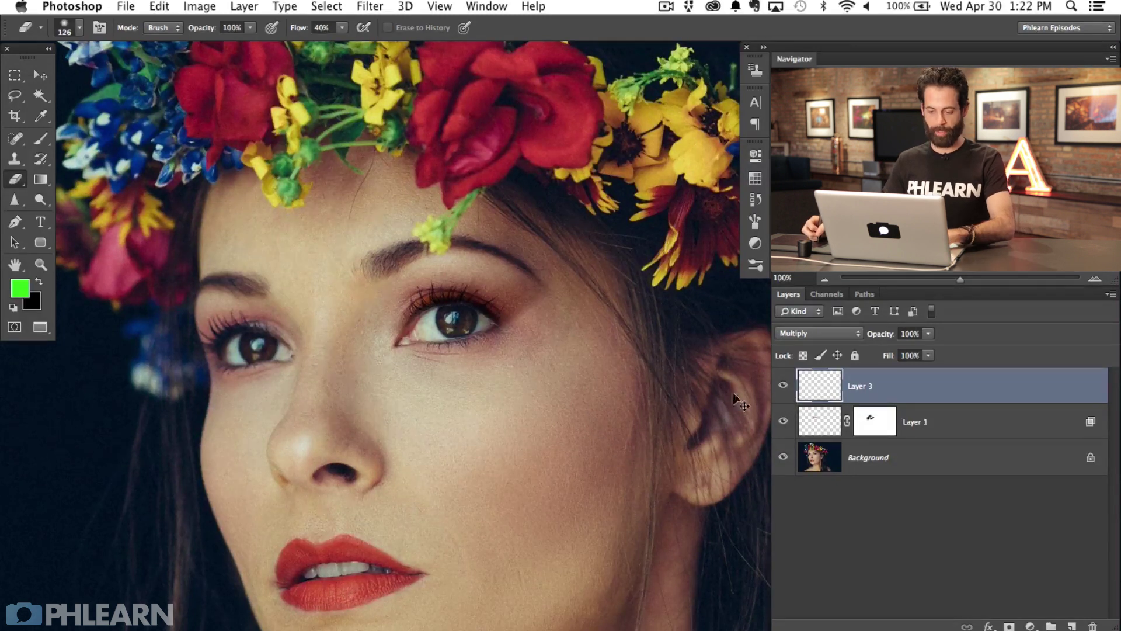
Shift the lid band on Layer 3 further with Hue/Saturation, using hue -26 and saturation -28
key("ctrl+u")
left_click_drag(143, 302, 121, 302)
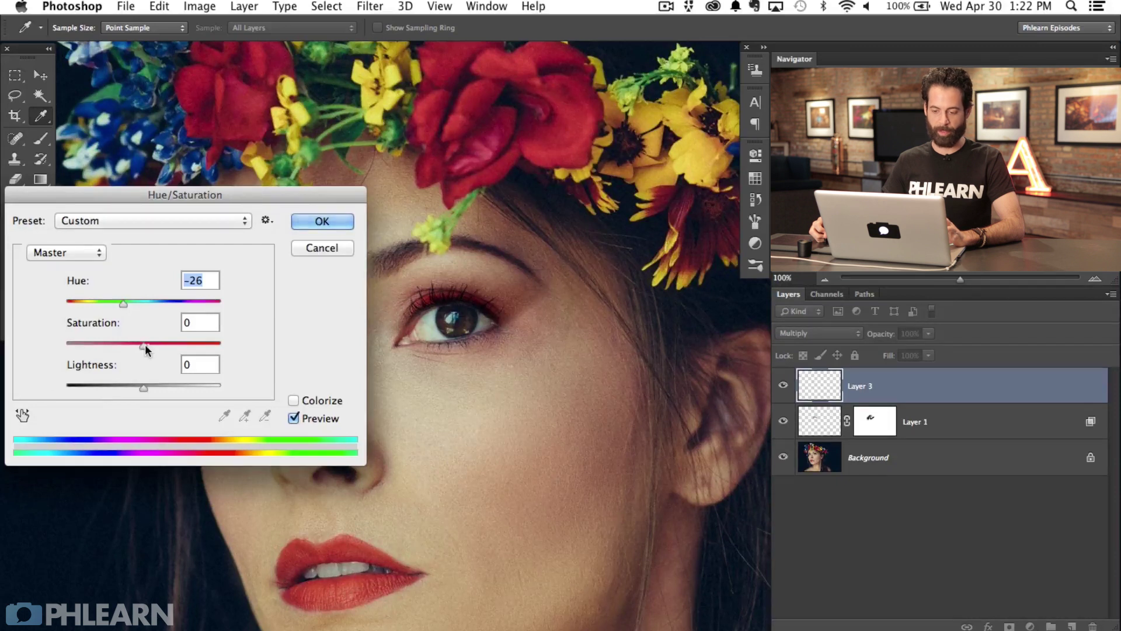
left_click_drag(145, 344, 122, 345)
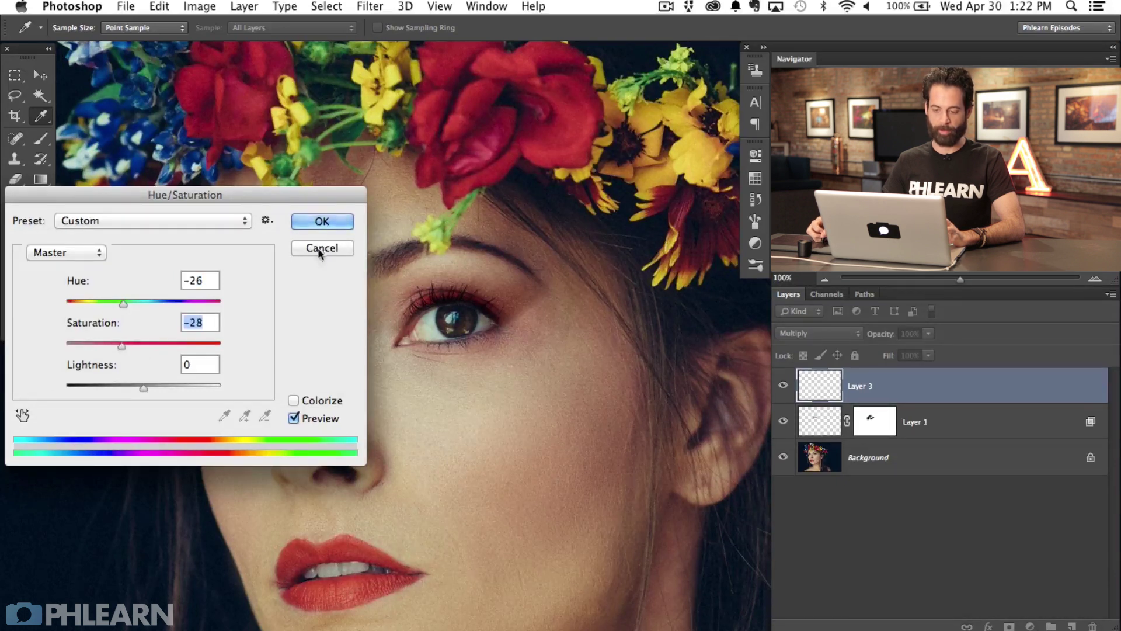
left_click(321, 222)
Examine the makeup around the eye with Layer 3 and Layer 1 each toggled off and on
key("space")
left_click_drag(516, 463, 560, 446)
left_click(786, 386)
left_click(785, 386)
left_click(783, 387)
left_click(783, 387)
left_click(783, 387)
left_click(784, 387)
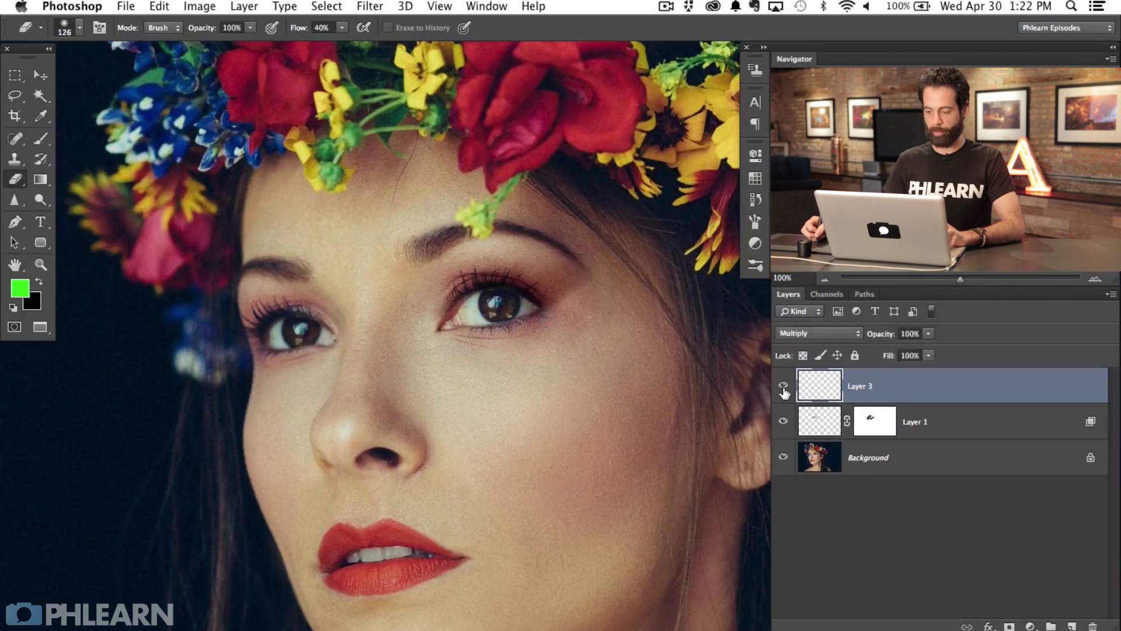
left_click(784, 425)
left_click(784, 425)
left_click(785, 427)
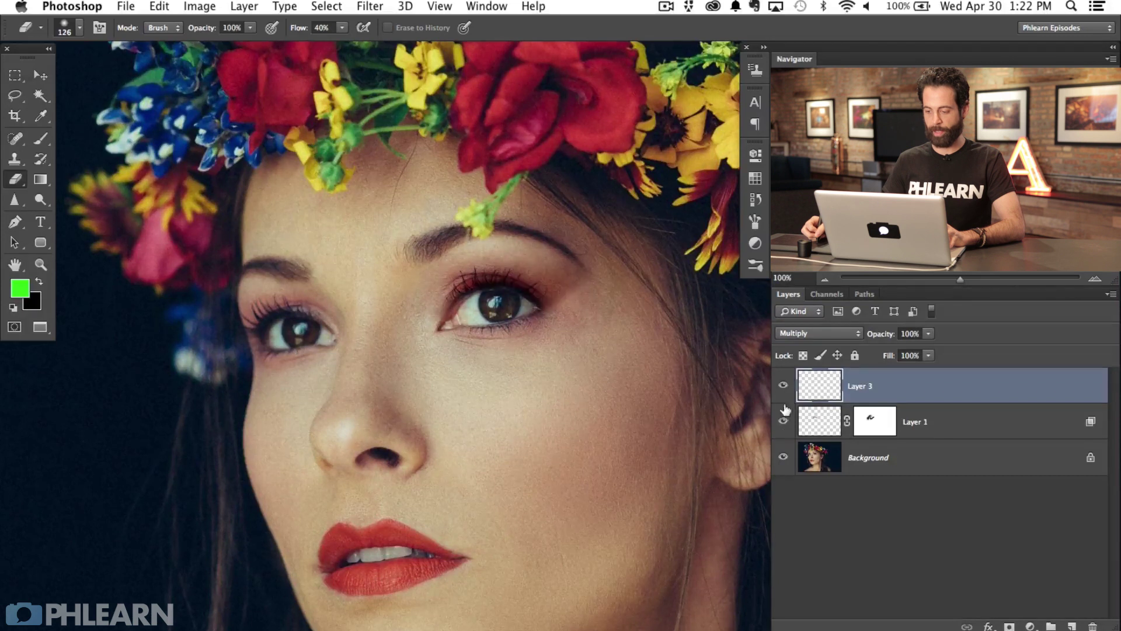
left_click(785, 427)
left_click(783, 384)
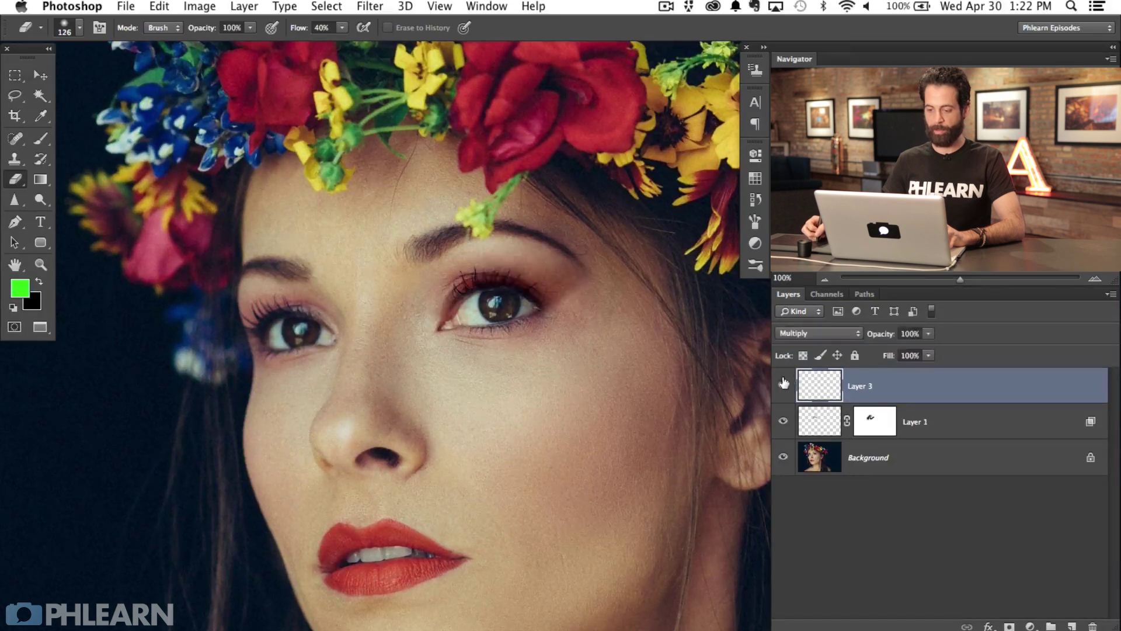
left_click_drag(579, 435, 533, 427)
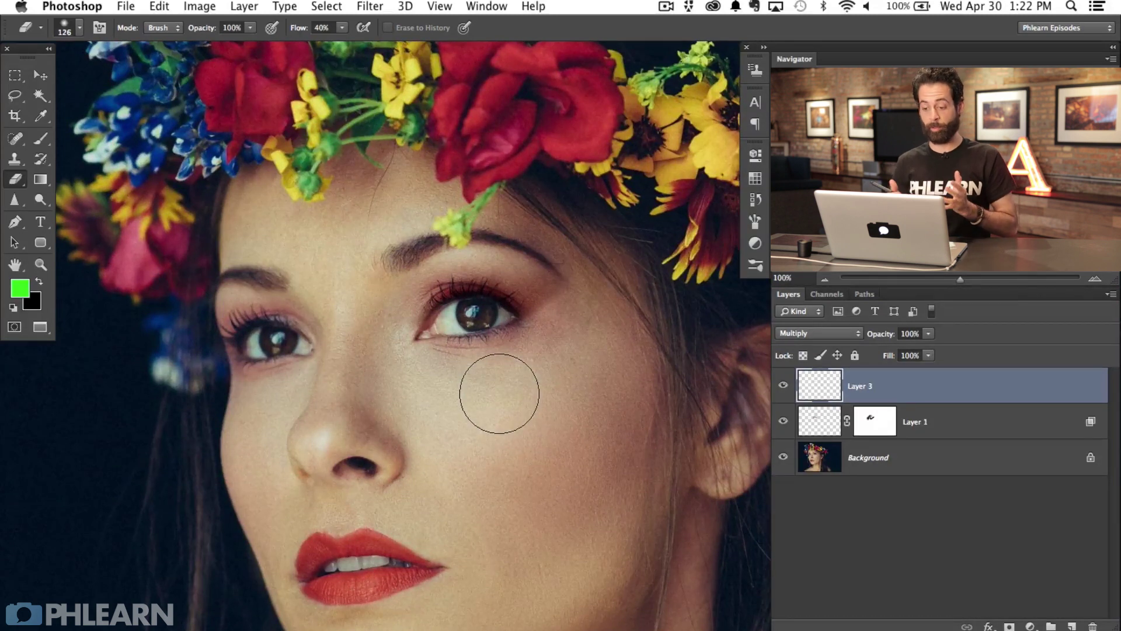
left_click_drag(520, 451, 479, 398)
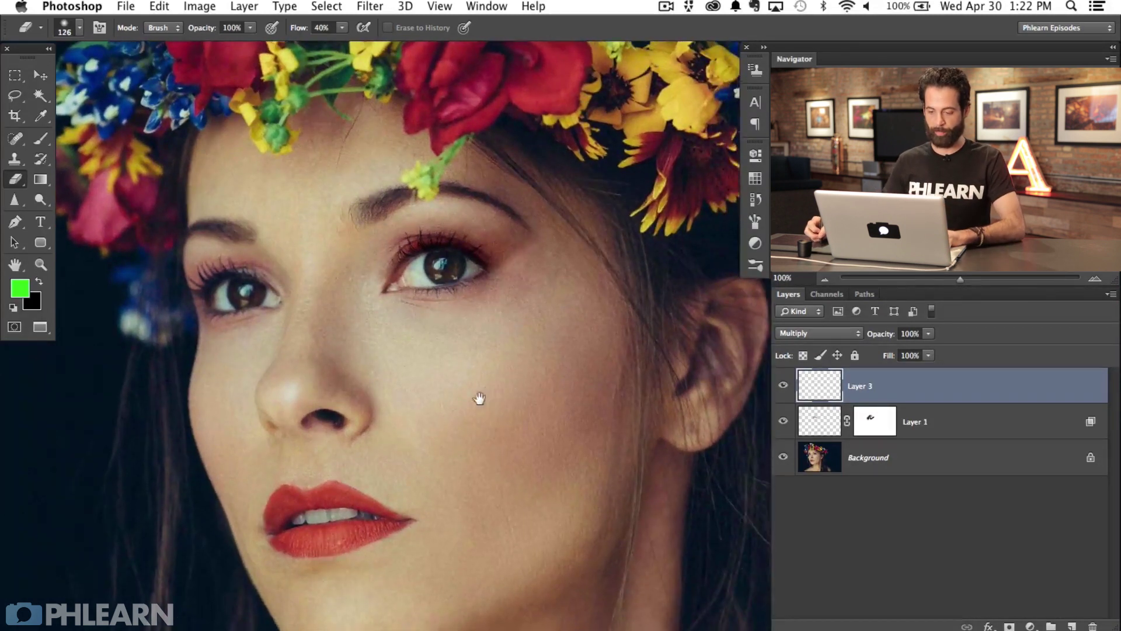
Put Layer 3 and the eye shadow layer, Layer 1, together in one group
mouse_move(502, 336)
left_mouse_down()
mouse_move(503, 363)
mouse_move(501, 343)
left_mouse_up()
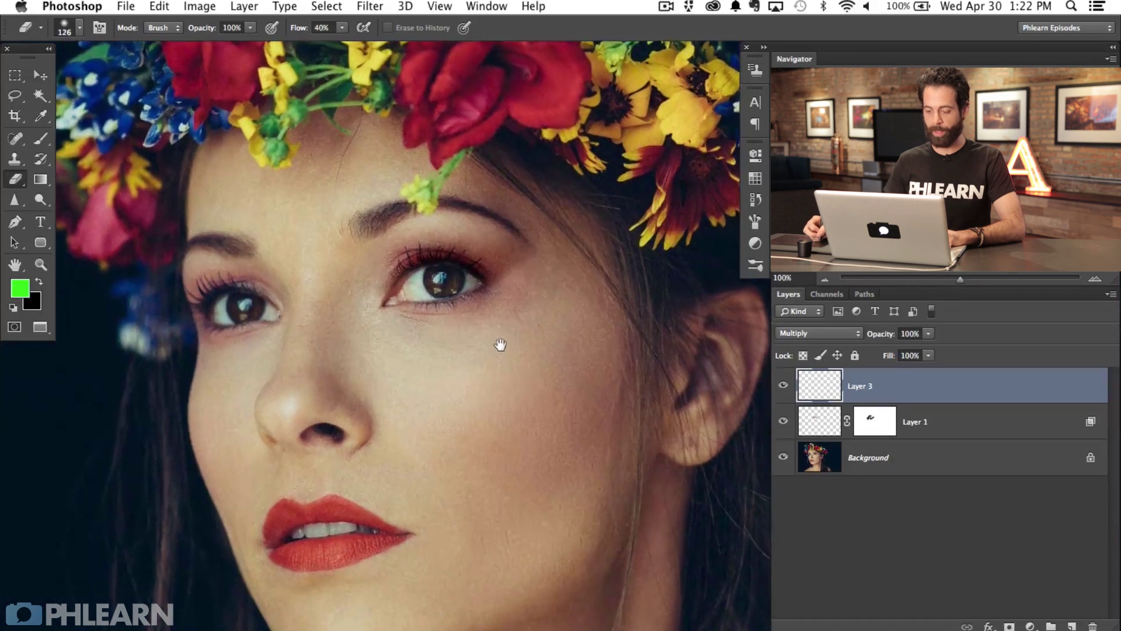
left_click(965, 424, "shift")
key("super+g")
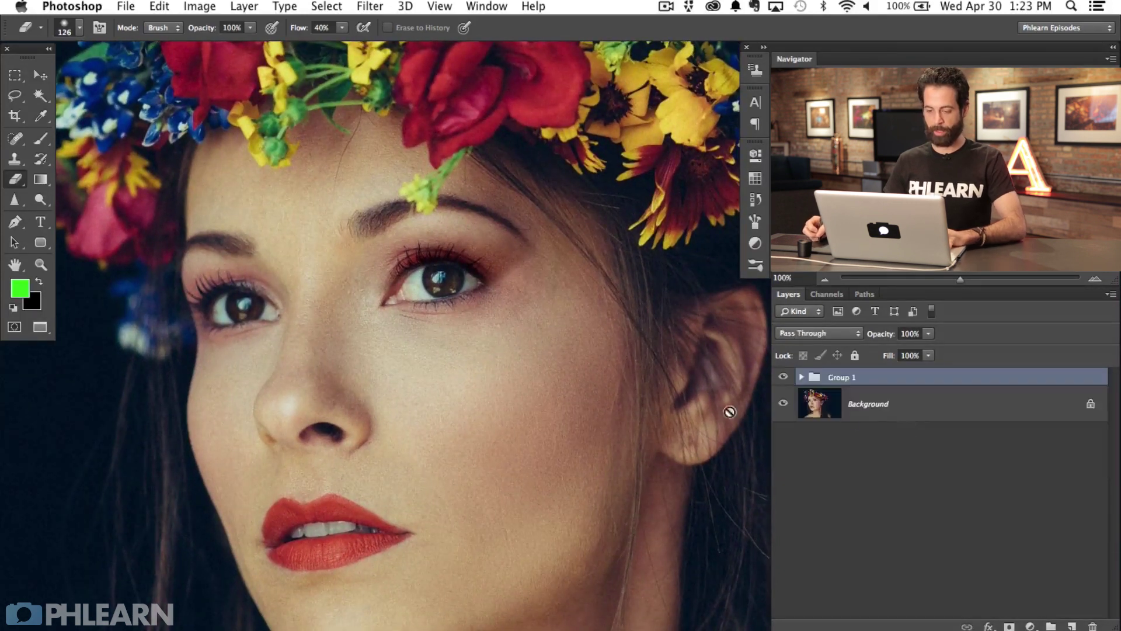
left_click_drag(438, 408, 471, 420)
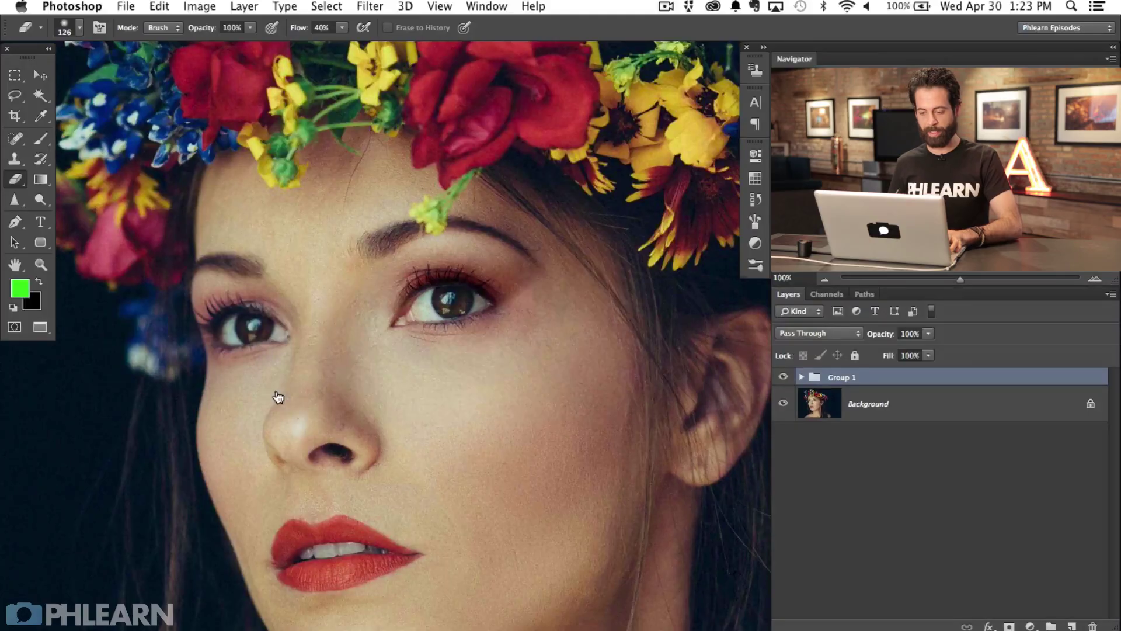
key("super+Tab")
key("super+Tab")
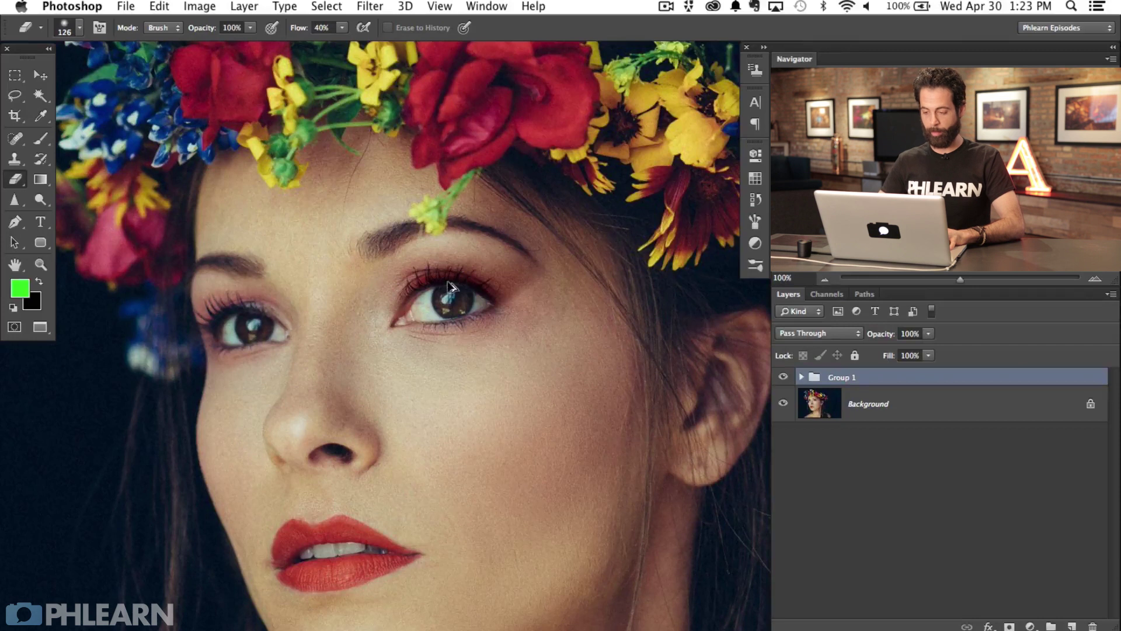
Add a new empty layer above Group 1 and choose the second 1502 px eyelash brush tip for the Brush tool
key("super+shift+alt+n")
key("b")
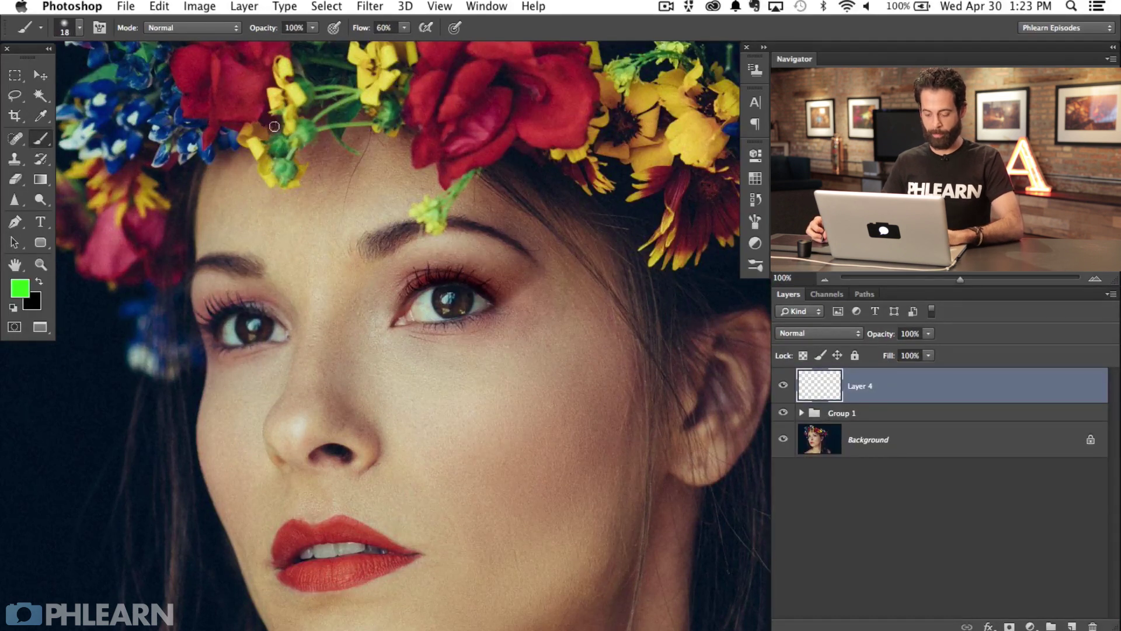
right_click(286, 201)
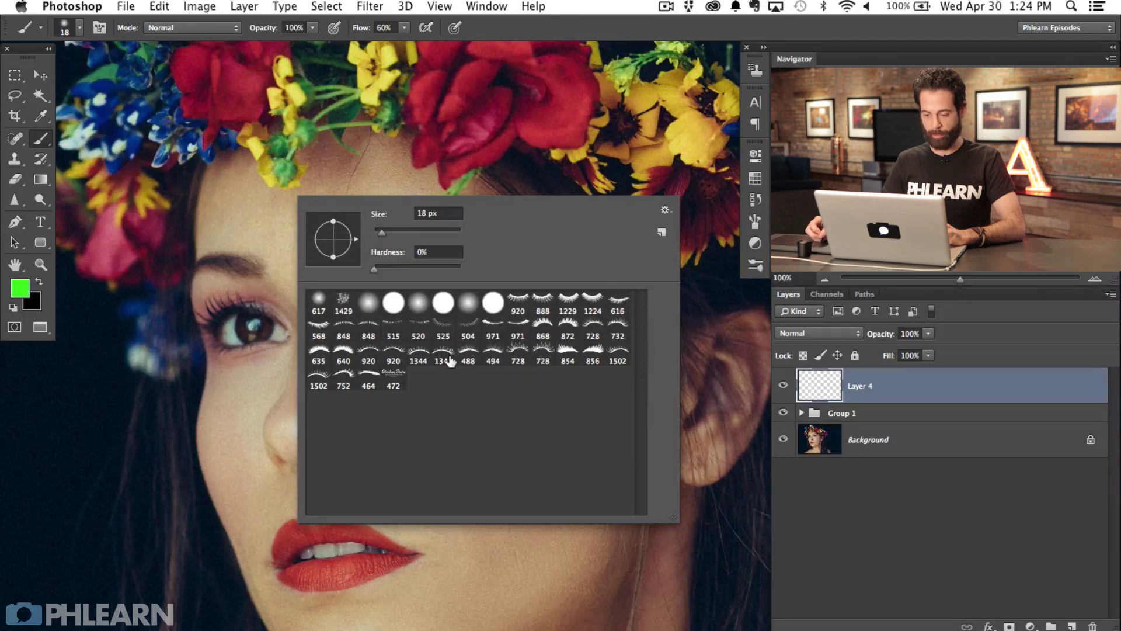
left_click(323, 384)
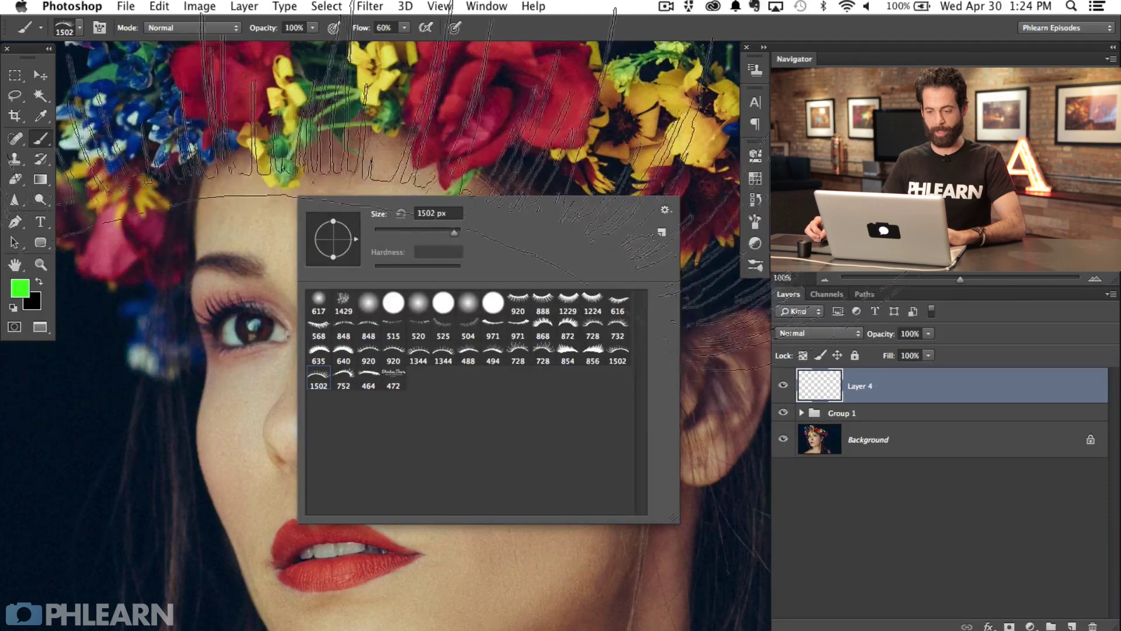
key("Return")
Reduce the eyelash brush to 249 px and try it out over the upper lash line, undoing the result
right_click(416, 284)
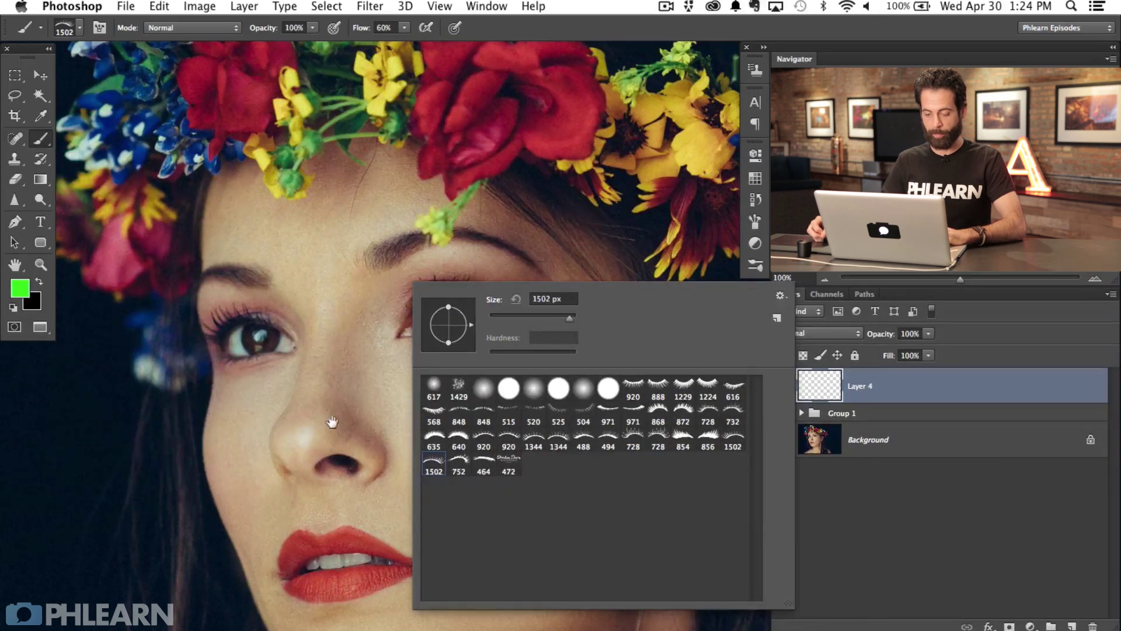
left_click_drag(332, 421, 324, 421)
left_click_drag(507, 313, 192, 304)
mouse_move(471, 338)
left_mouse_down()
mouse_move(363, 330)
mouse_move(343, 371)
mouse_move(427, 459)
left_mouse_up()
key("super+plus")
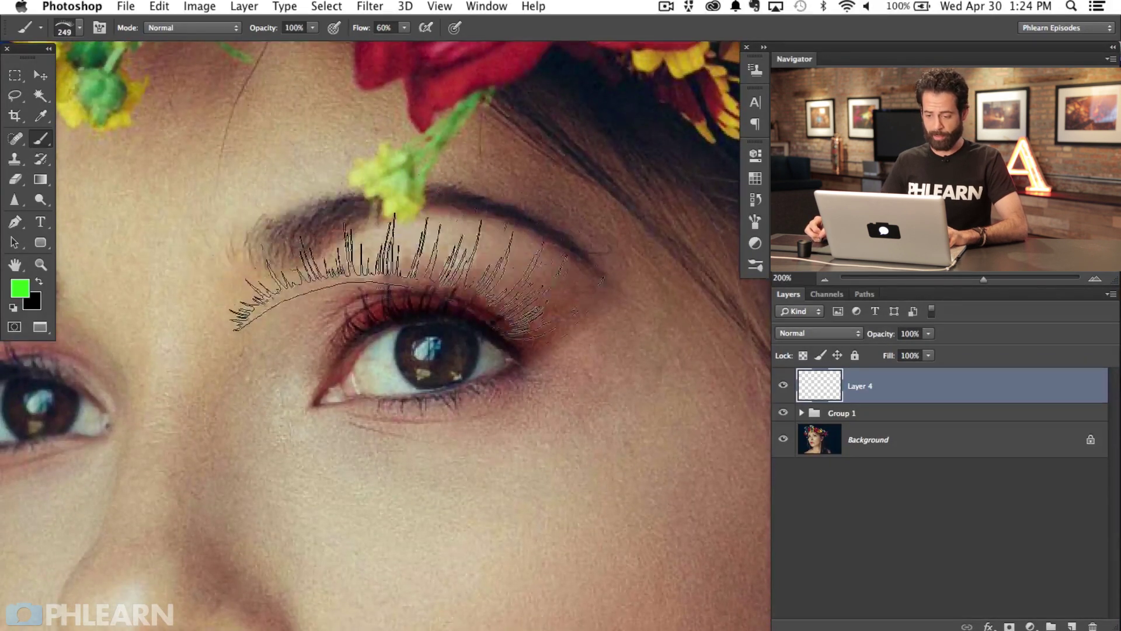
left_click_drag(310, 426, 590, 343)
key("super+z")
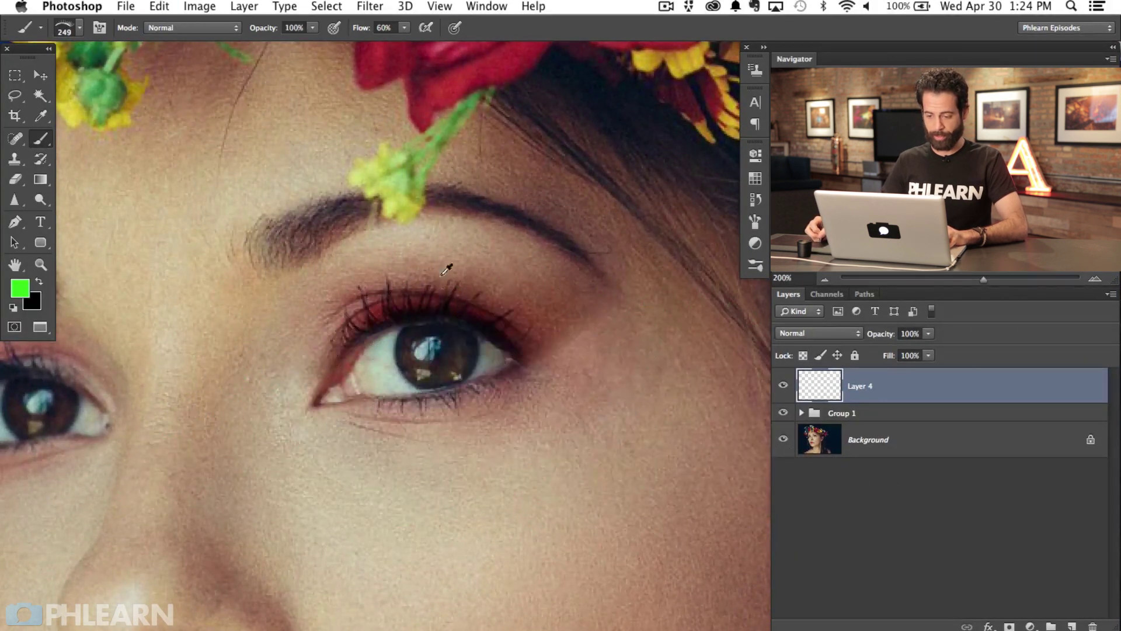
Sample the dark lash colour and stamp lashes along the upper lash line with the eyelash brush at 143 px and 100% flow
left_click(433, 308, "alt")
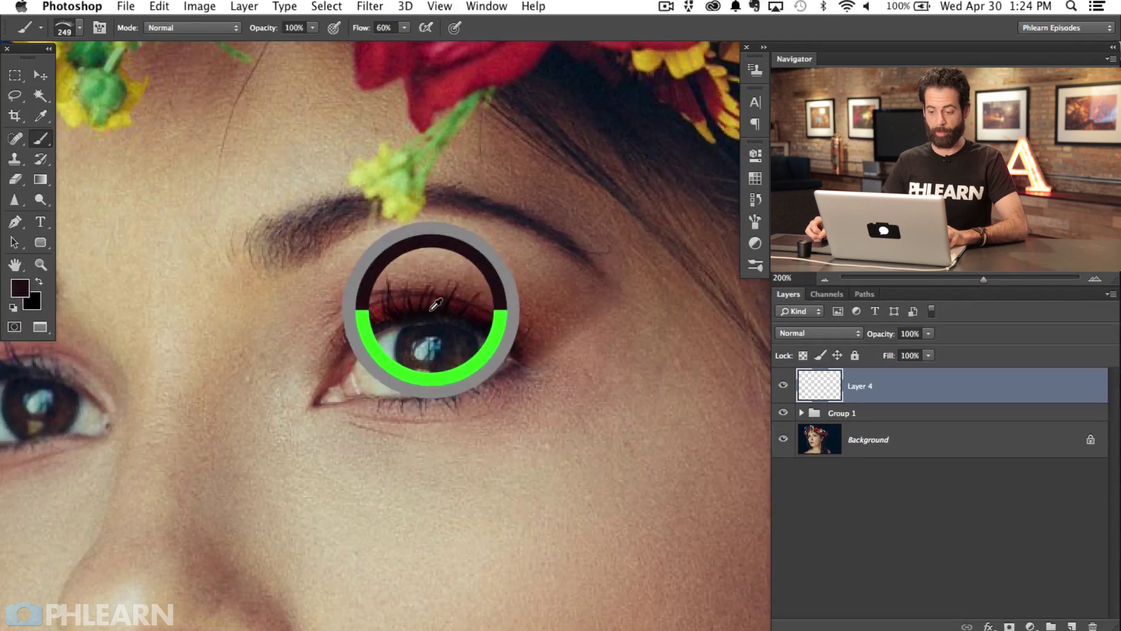
mouse_move(466, 296)
left_mouse_down()
mouse_move(430, 293)
mouse_move(448, 310)
left_mouse_up()
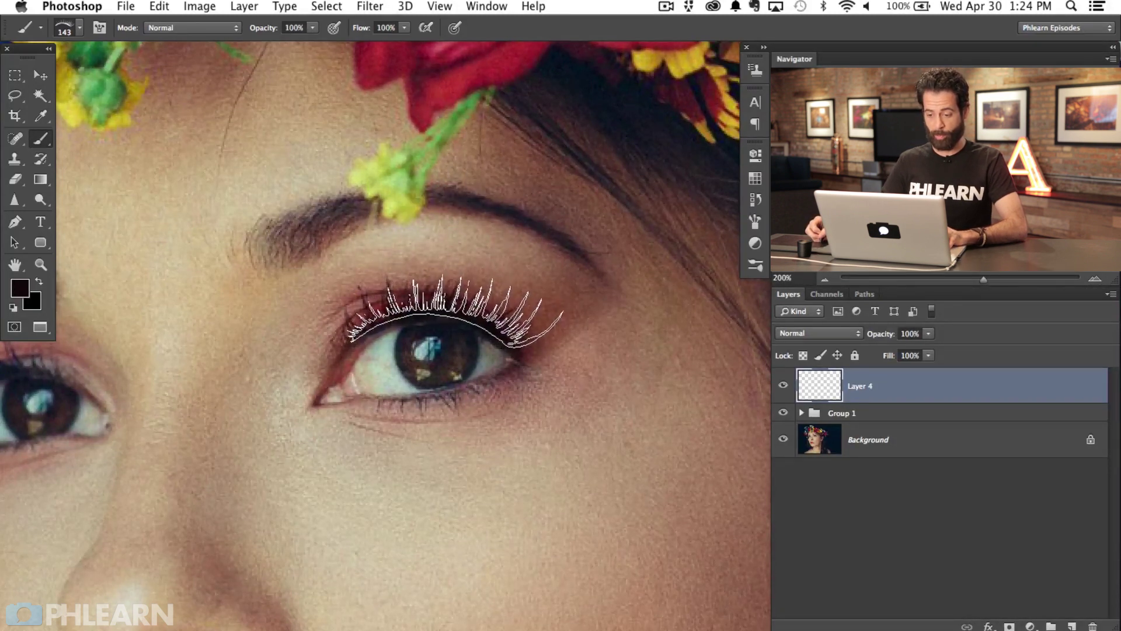
Compare the eye with and without the stamped lashes by toggling Layer 4, up close and at 100% zoom
left_click(782, 385)
left_click(782, 386)
left_click(782, 387)
left_click(783, 387)
left_click(783, 386)
left_click(783, 387)
left_click(783, 387)
left_click(782, 386)
left_click(782, 388)
left_click(782, 389)
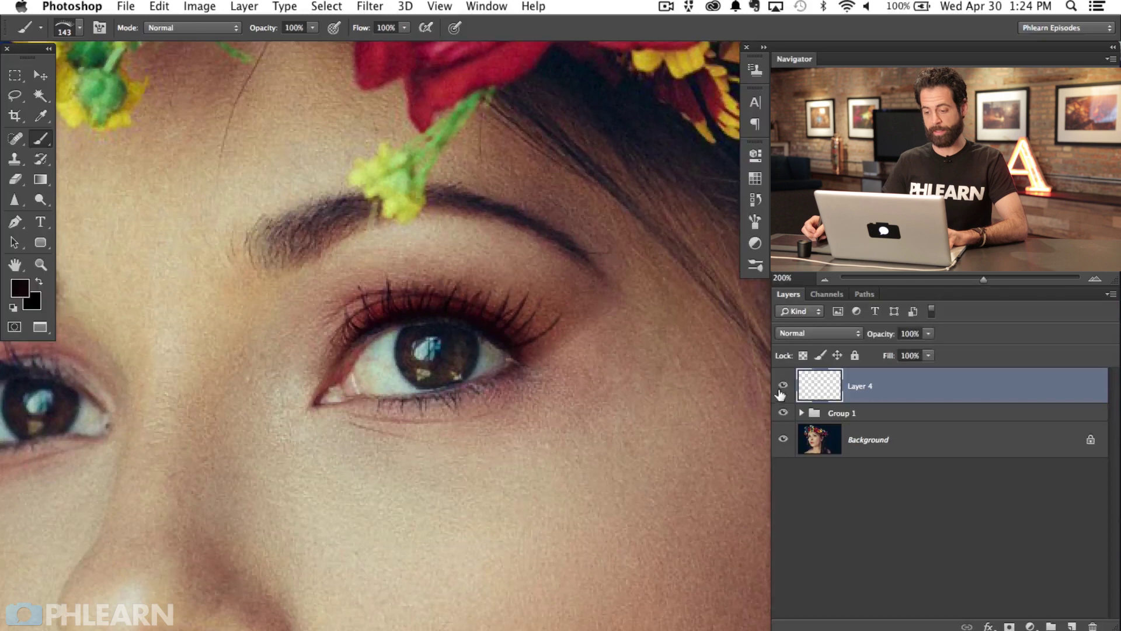
key("super+minus")
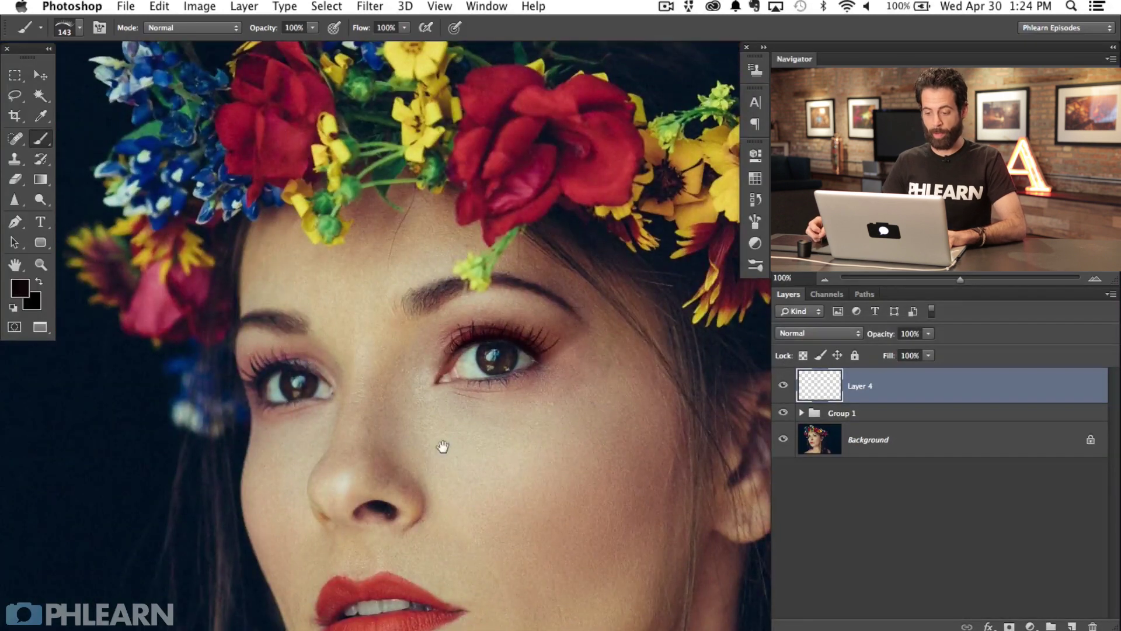
left_click_drag(441, 446, 414, 395)
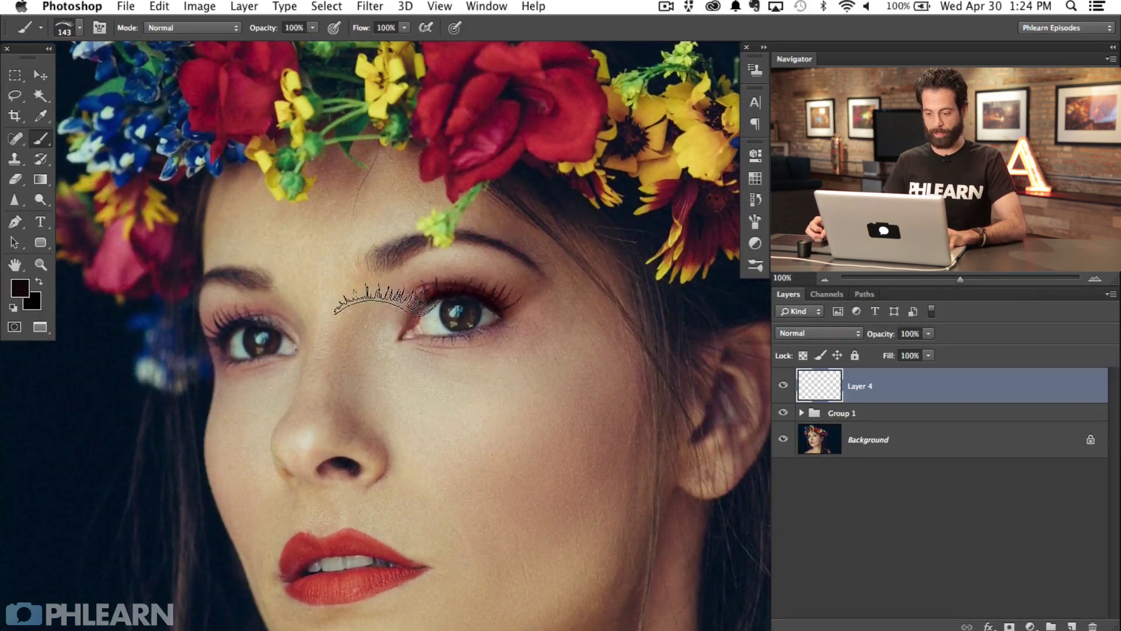
Add another new empty layer above the upper lashes on Layer 4
right_click(394, 305)
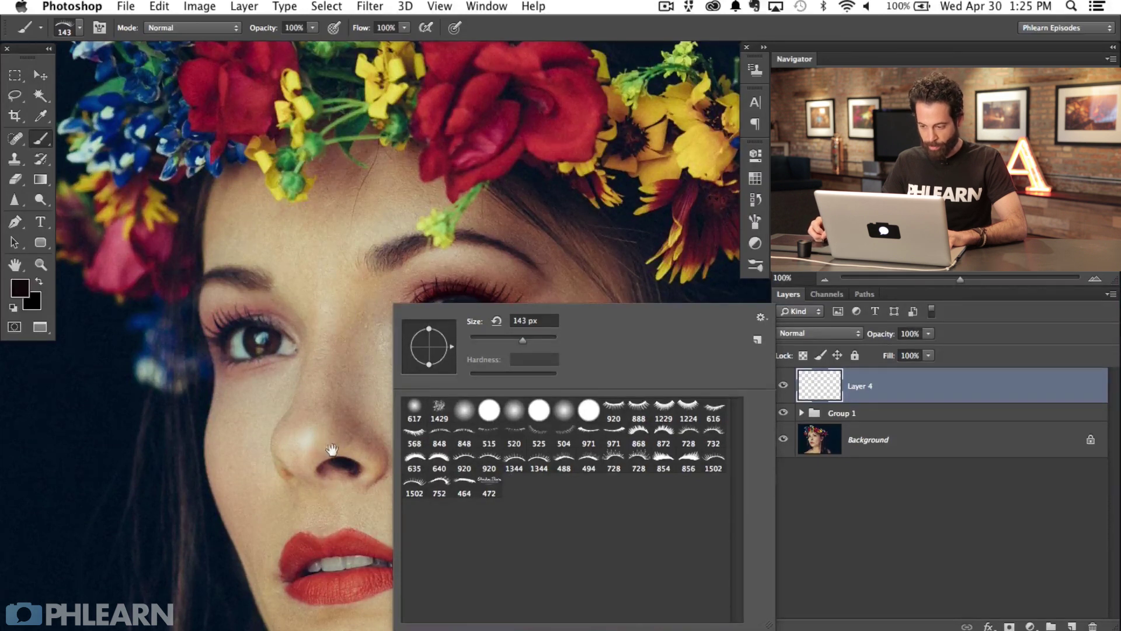
left_click_drag(332, 450, 305, 449)
key("super+shift+alt+n")
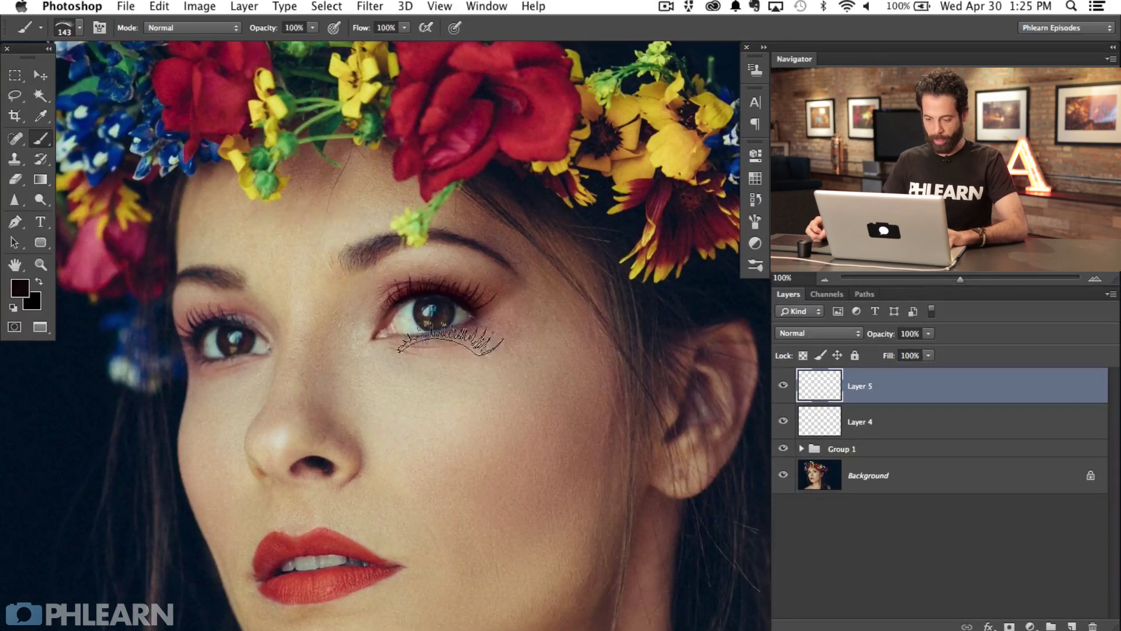
Stamp the eyelash brush below the eye, flip the lashes vertically and place them against the lower lash line
left_click(449, 357)
key("super+t")
right_click(462, 352)
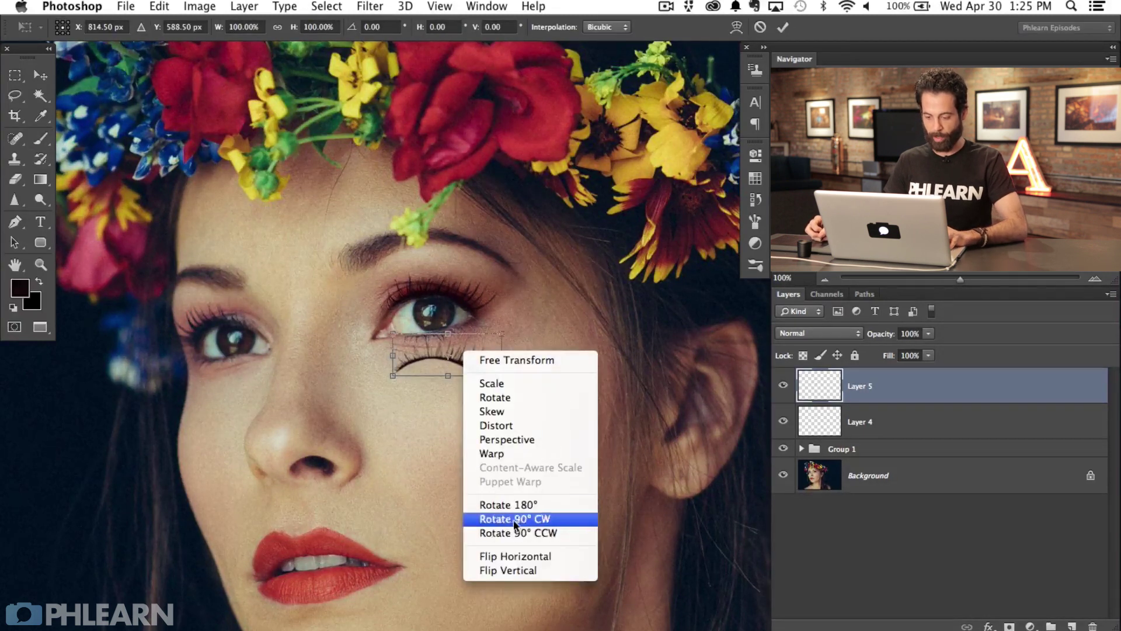
left_click(541, 576)
left_click_drag(476, 356, 456, 333)
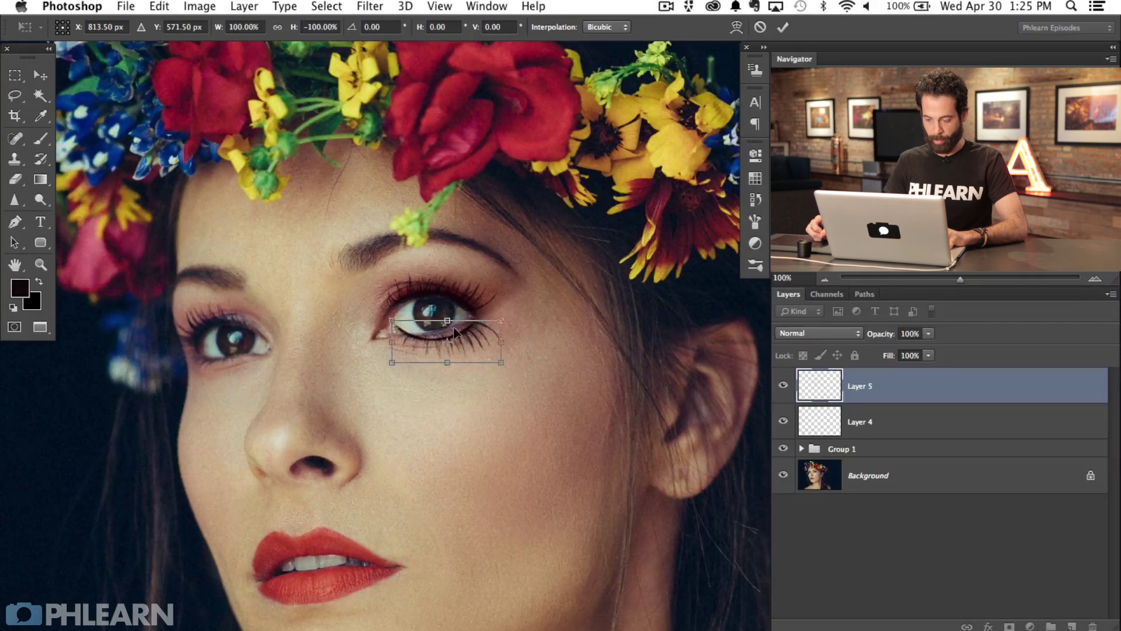
Flatten and rotate the flipped lashes so they follow the curve of the lower lash line, and apply the transform
key("super+plus")
key("super+plus")
left_click_drag(297, 302, 533, 407)
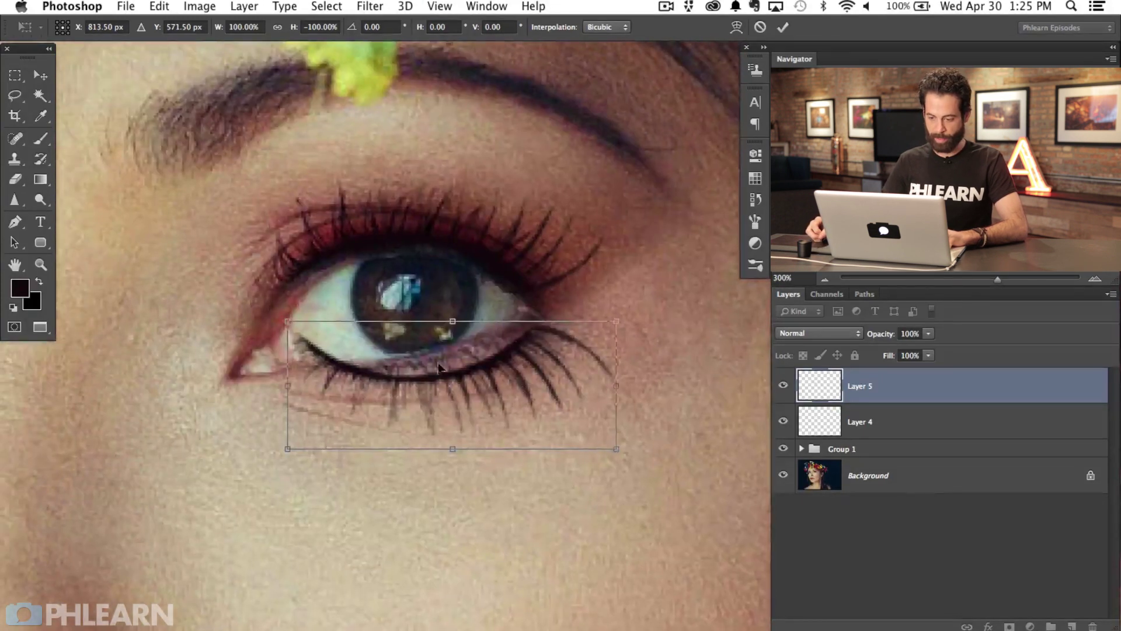
left_click_drag(456, 320, 457, 375)
left_click_drag(492, 439, 500, 415)
left_click_drag(426, 390, 314, 370)
left_click_drag(689, 476, 718, 387)
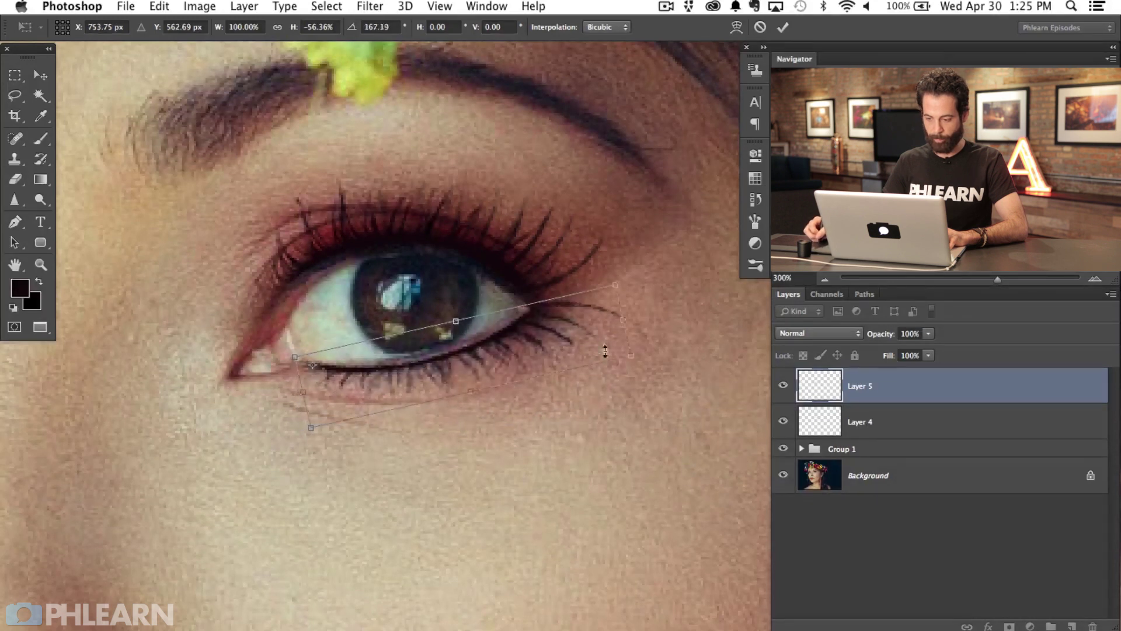
left_click_drag(623, 308, 606, 311)
mouse_move(469, 395)
left_mouse_down()
mouse_move(461, 368)
mouse_move(457, 376)
mouse_move(479, 359)
mouse_move(454, 392)
left_mouse_up()
key("Return")
key("b")
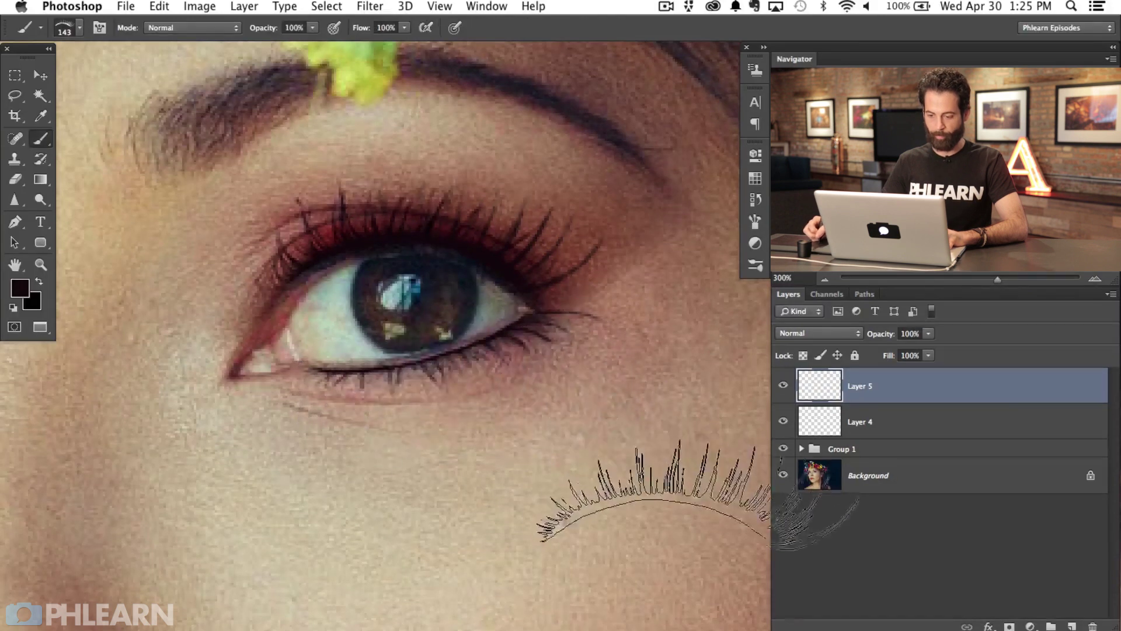
key("super+minus")
key("super+minus")
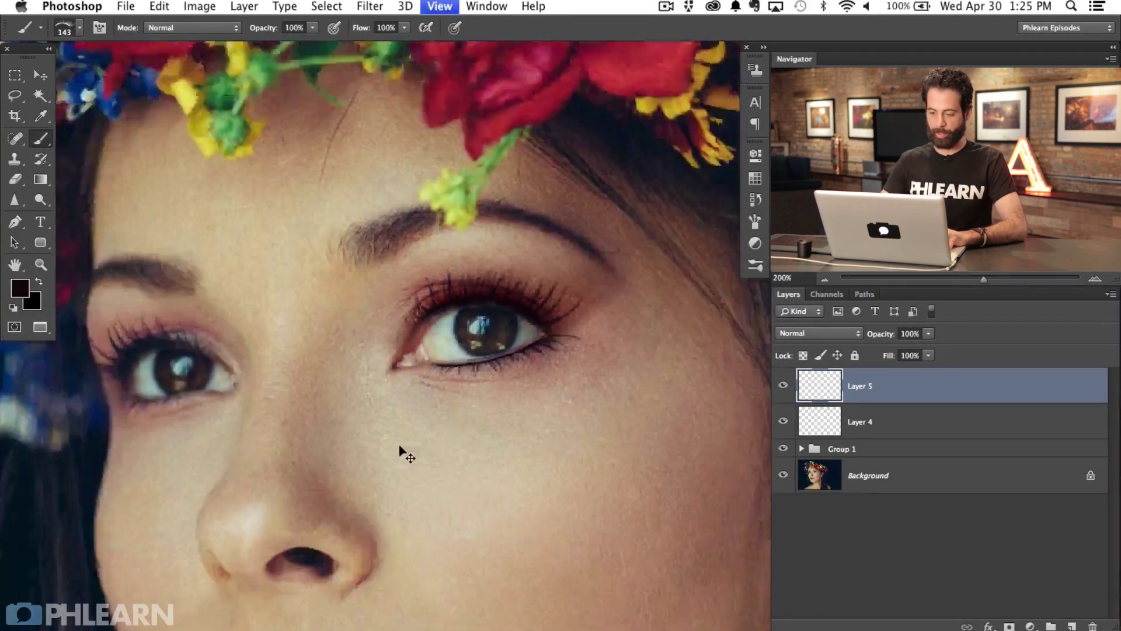
Nudge the lower lashes slightly upward and set their layer's opacity to 70%
key("v")
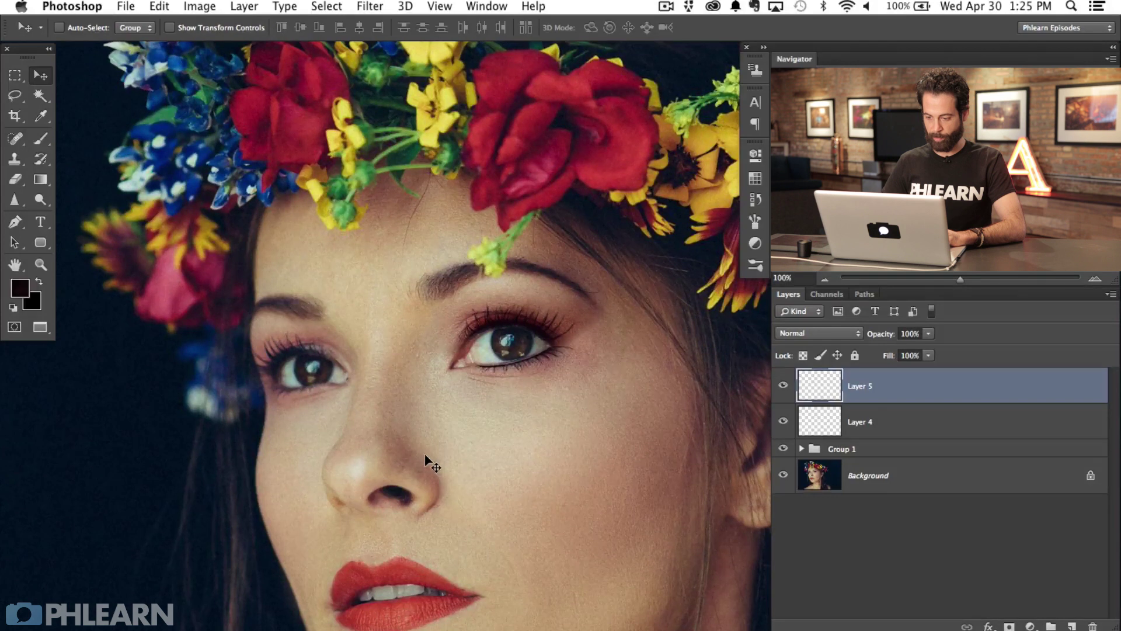
key("Up")
key("Up")
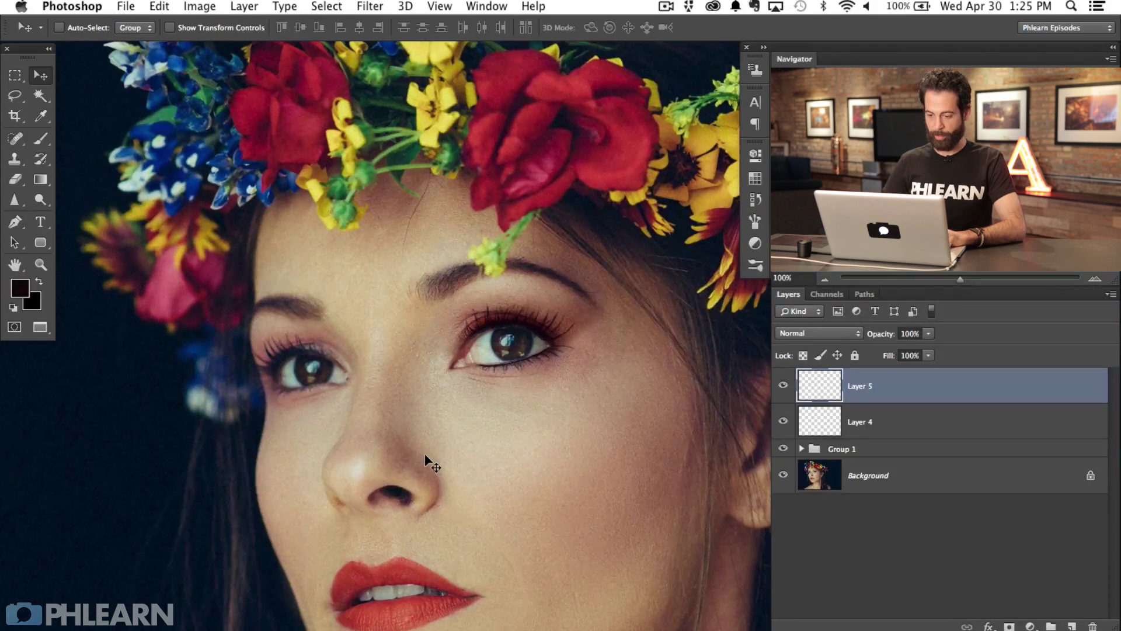
key("5")
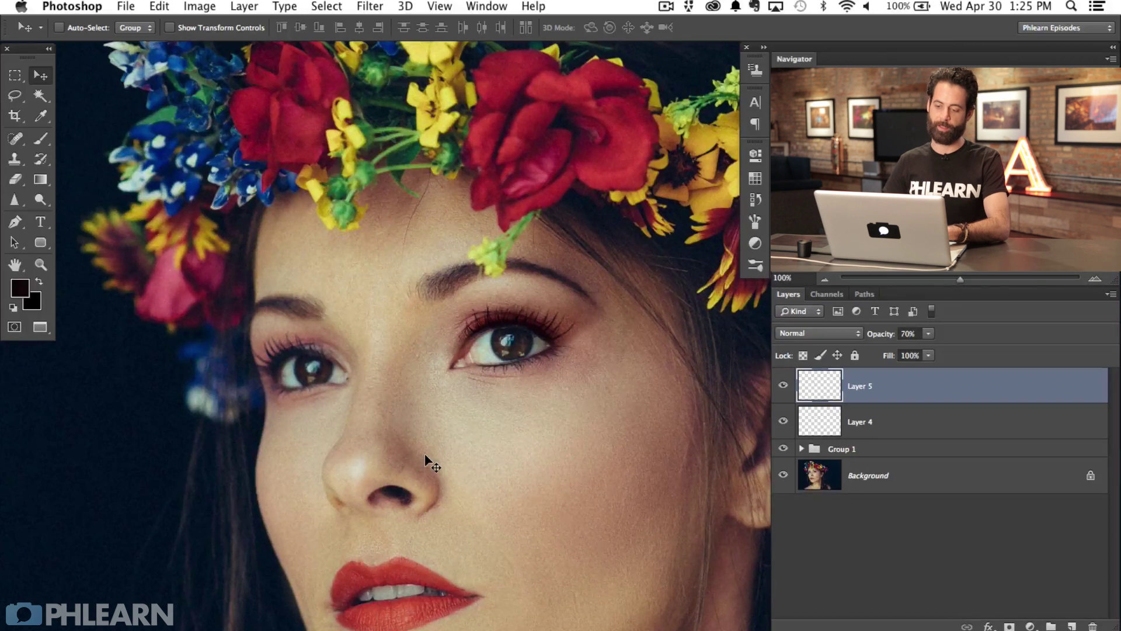
left_click_drag(544, 398, 515, 406)
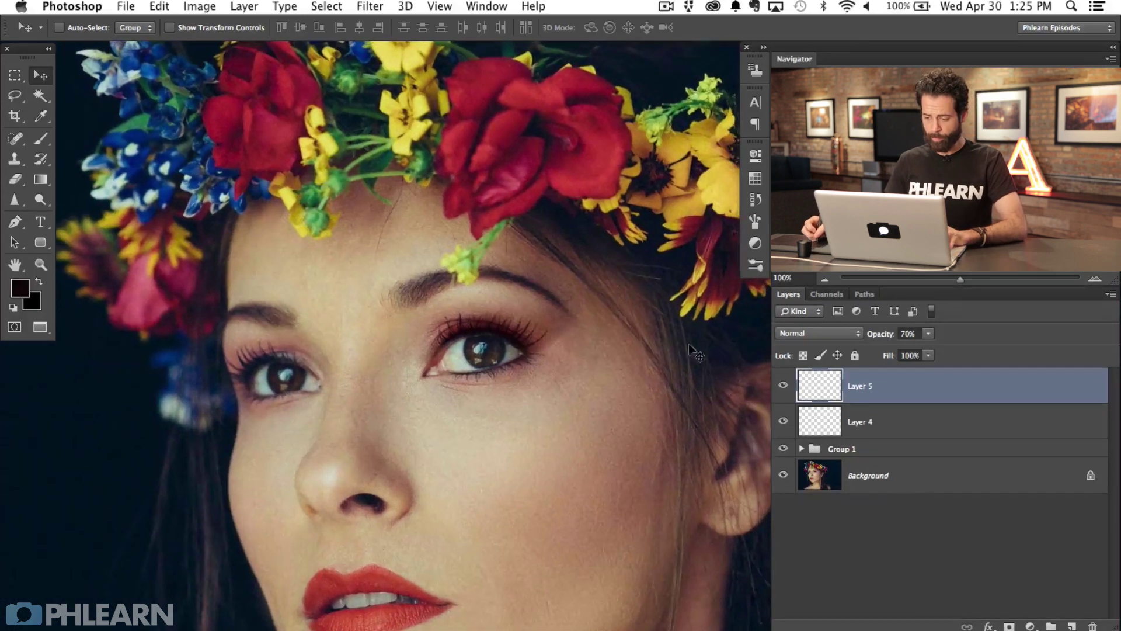
Compare the eye with and without the lower lashes by toggling the visibility of Layer 5
left_click(782, 389)
left_click(783, 391)
left_click(785, 391)
left_click(786, 392)
left_click(786, 390)
left_click(785, 390)
scroll(551, 443, "left", 2)
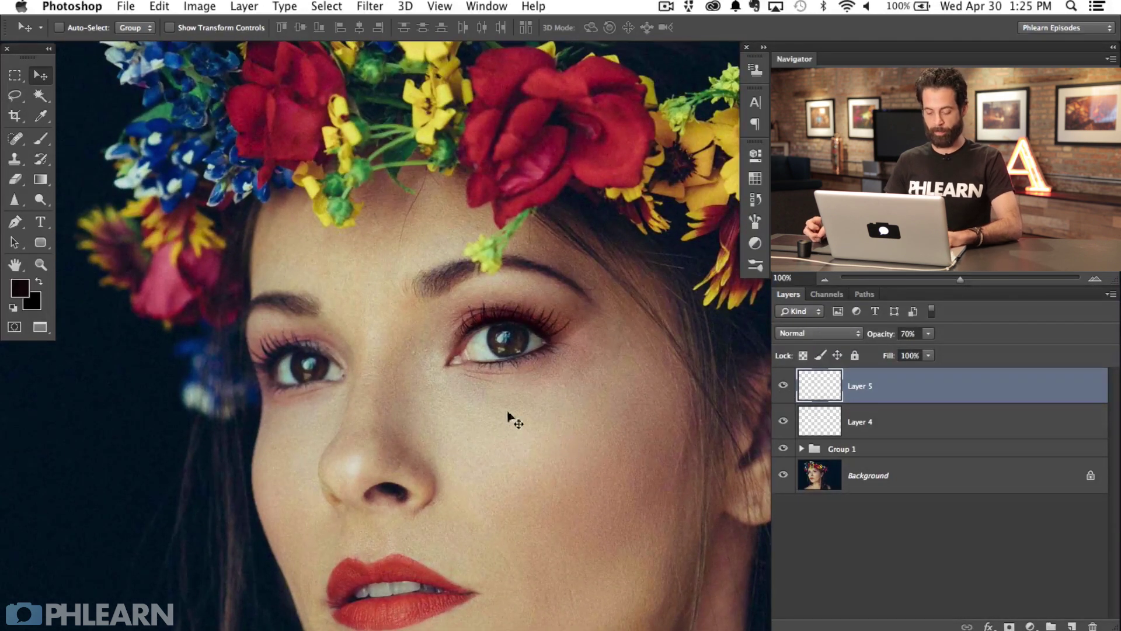
key("e")
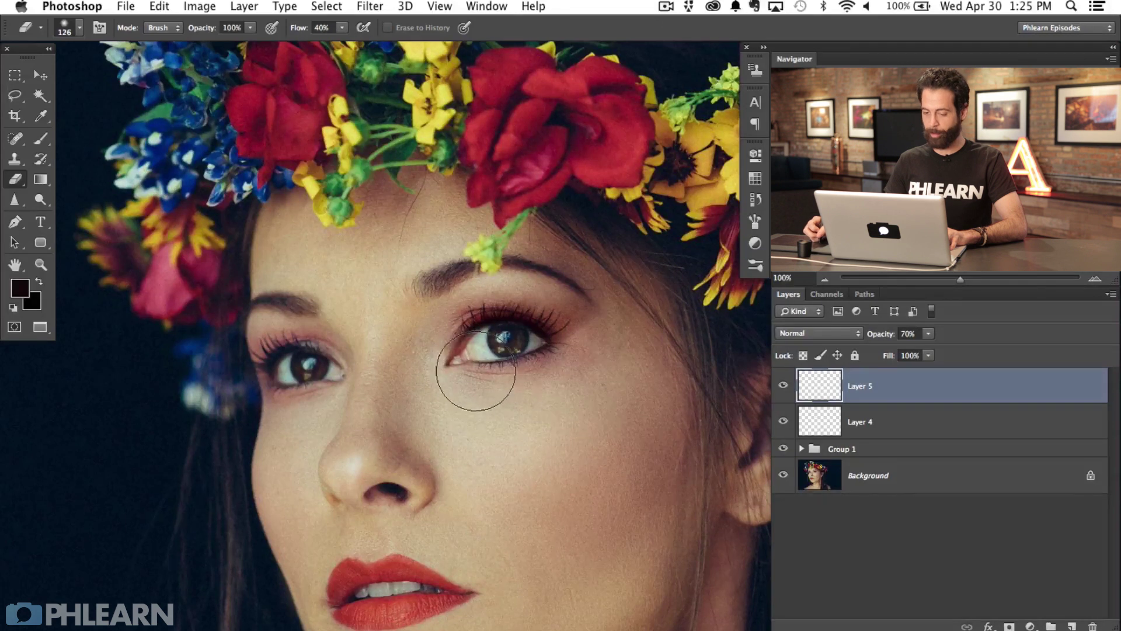
left_click(783, 388)
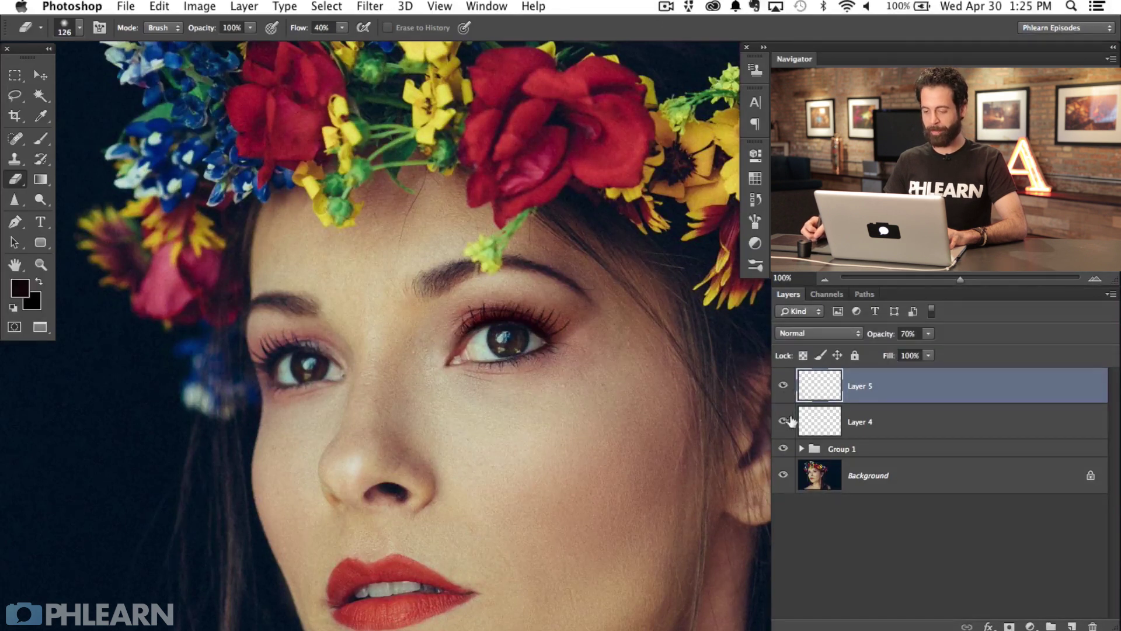
left_click_drag(570, 462, 543, 452)
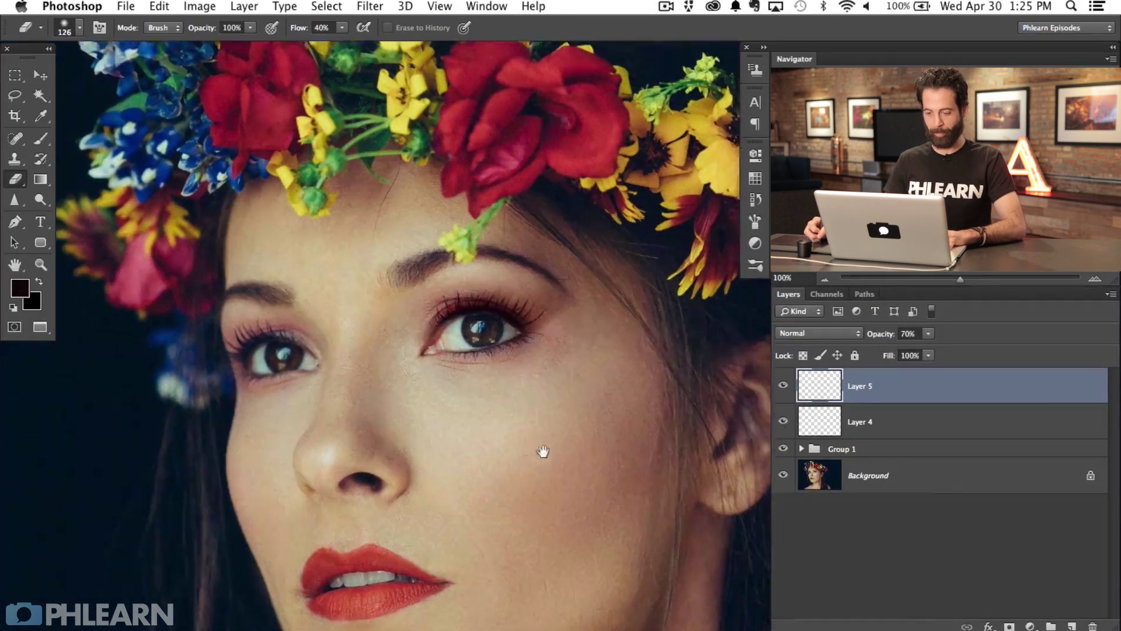
Group Layer 4 and Layer 5, and compare the portrait with and without the lash and eye shadow groups
left_click(911, 429, "shift")
key("super+g")
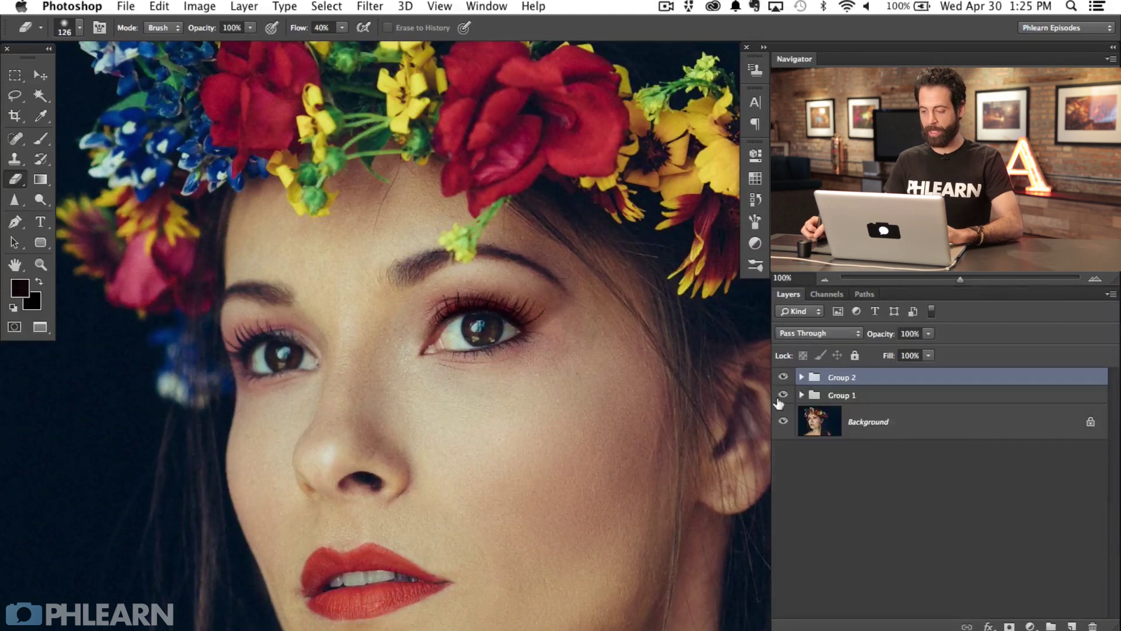
left_click(784, 378)
left_click(784, 378)
left_click(784, 378)
left_click(784, 378)
left_click(784, 395)
left_click(784, 378)
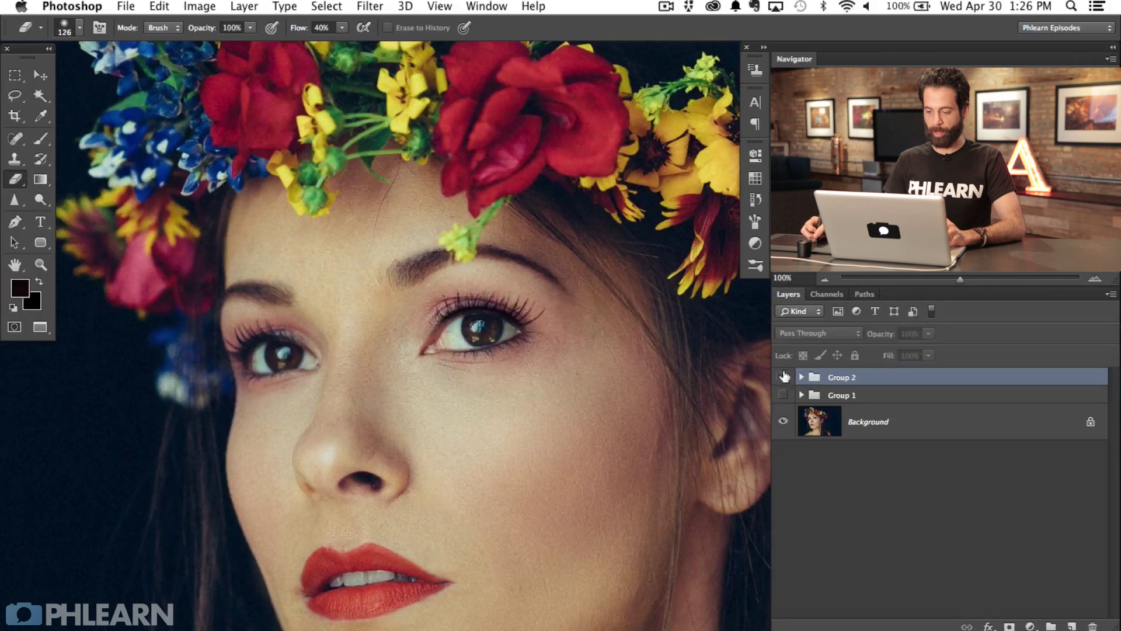
left_click(784, 377)
left_click_drag(564, 461, 511, 423)
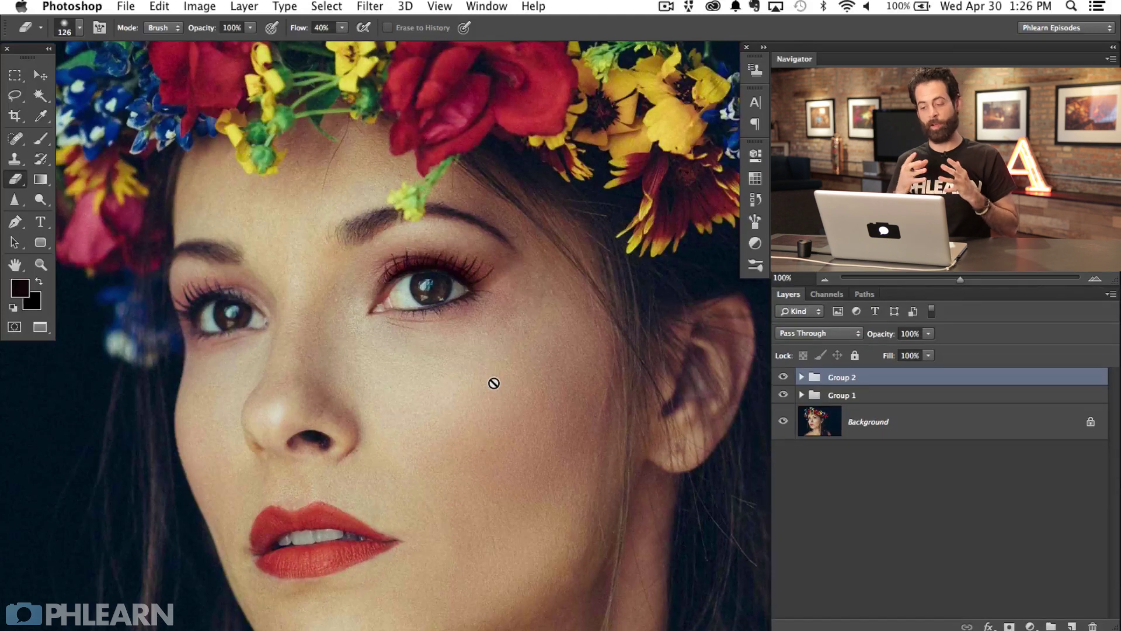
Add a new empty layer above both groups and choose a soft round brush at 157 px
key("super+alt+shift+n")
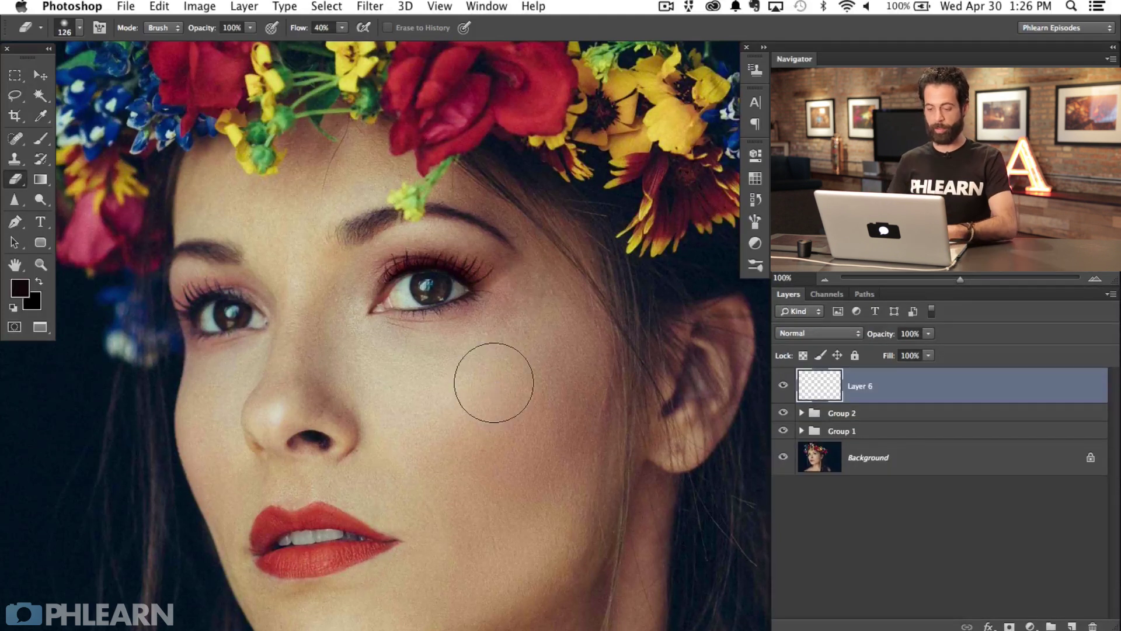
key("b")
right_click(383, 315)
double_click(403, 426)
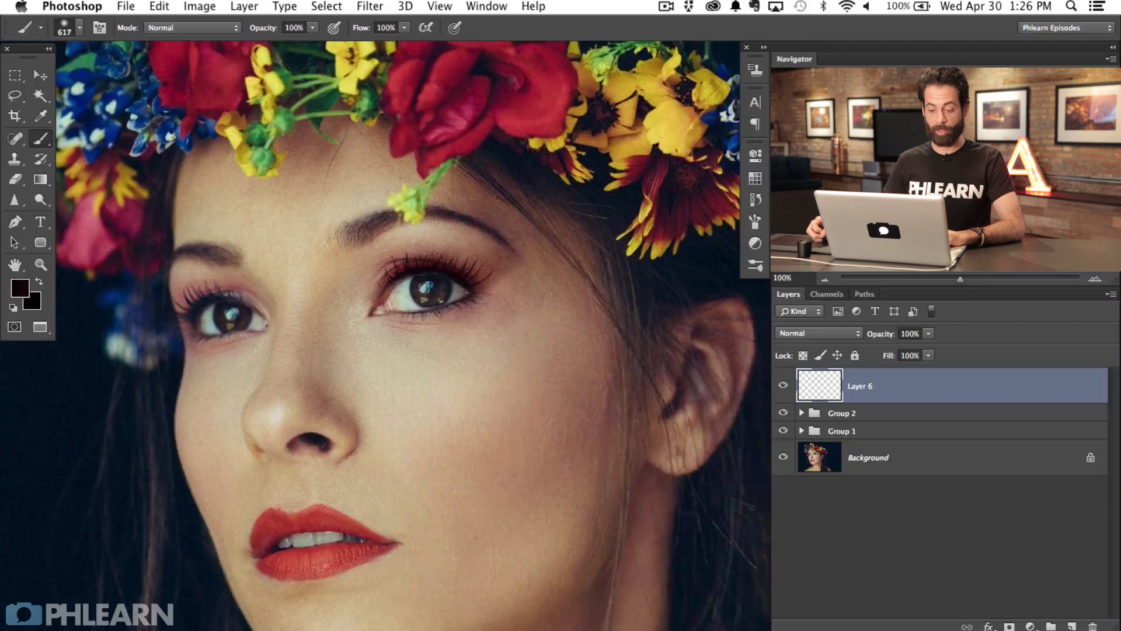
mouse_move(439, 392)
left_mouse_down()
mouse_move(295, 360)
mouse_move(127, 356)
mouse_move(437, 208)
left_mouse_up()
left_click_drag(468, 410, 407, 385)
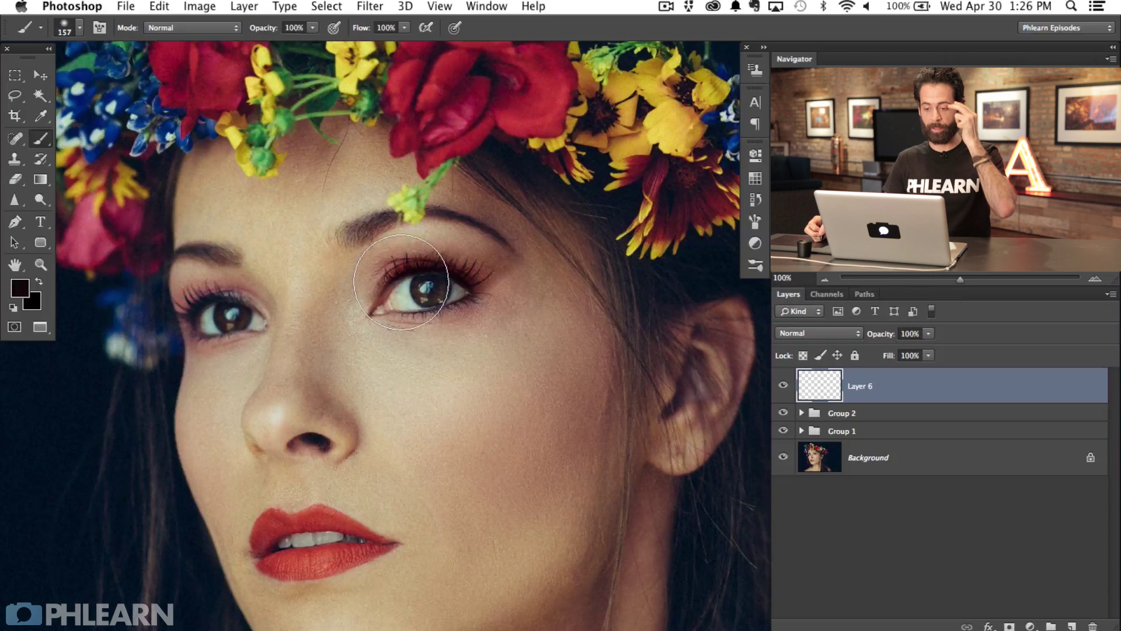
Sample the light skin tone from the cheek, set the new layer to Screen and lower the brush flow to 10%
left_click(458, 376, "alt")
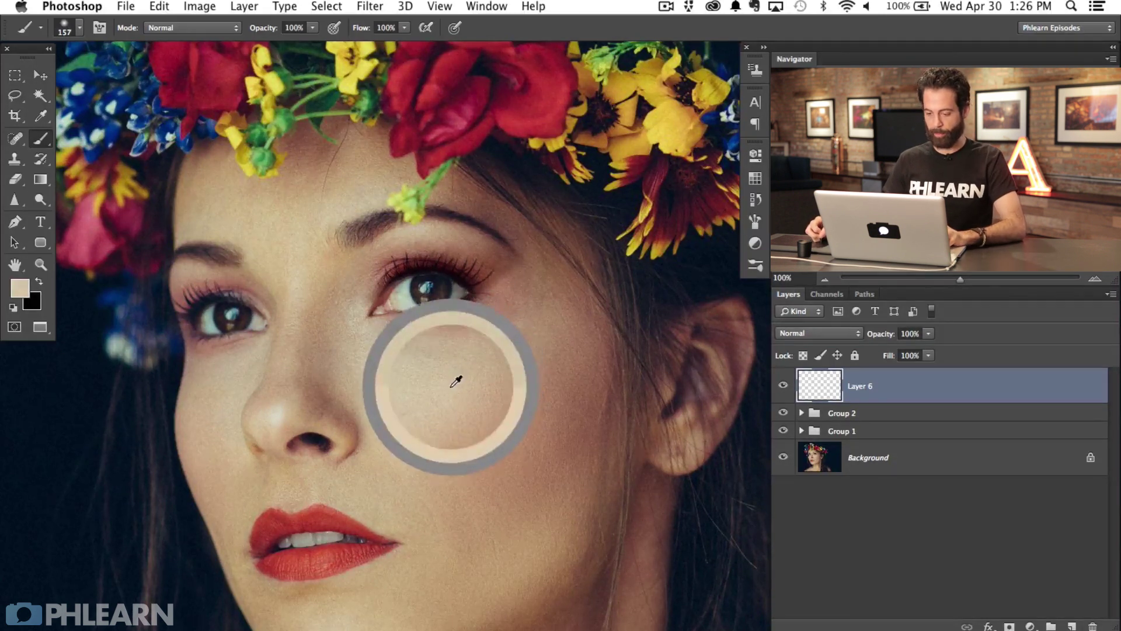
left_click(799, 333)
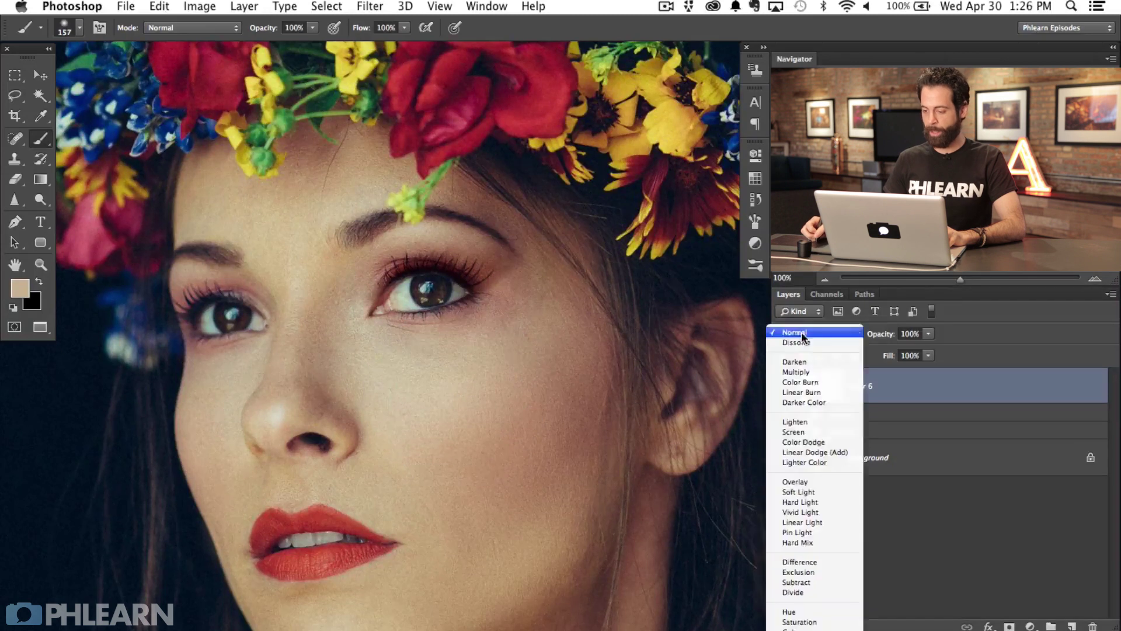
key("Return")
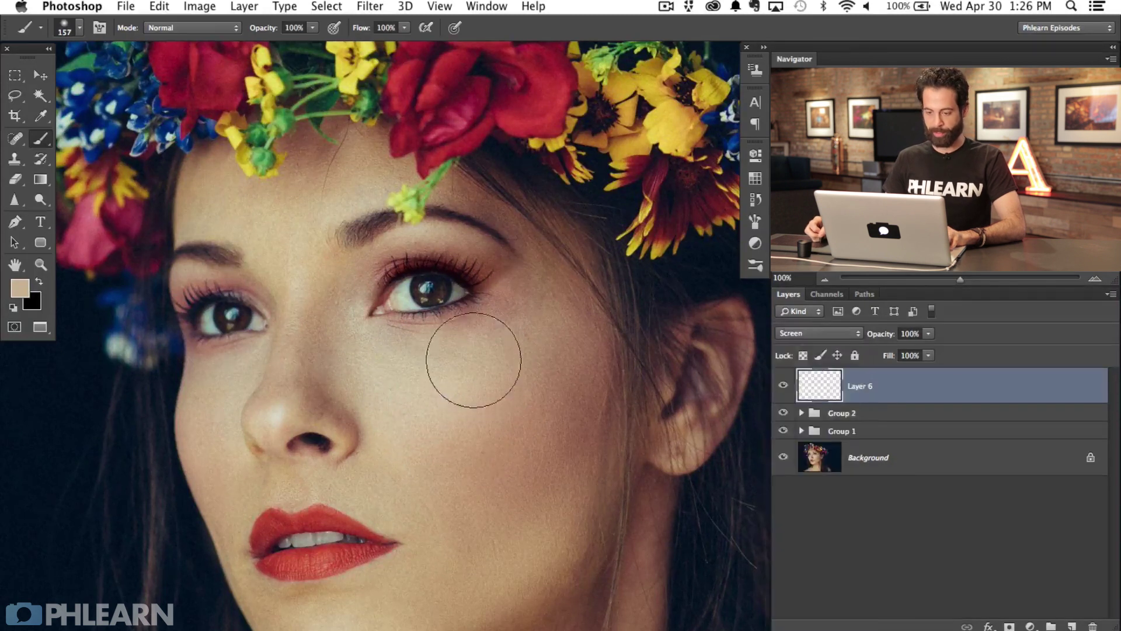
key("shift+1")
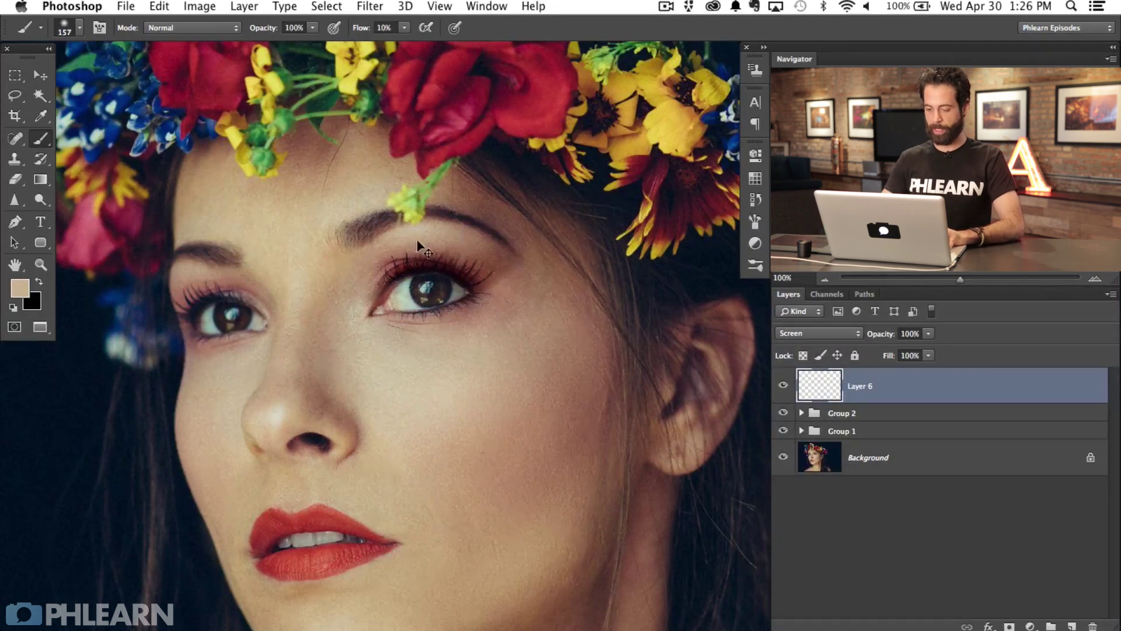
Paint a highlight along the cheekbone with the brush at 230 px and check it by toggling Layer 6
key("super+minus")
left_click_drag(511, 428, 496, 441)
left_click_drag(471, 401, 488, 401, "ctrl+alt")
left_click_drag(438, 376, 461, 372, "ctrl+alt")
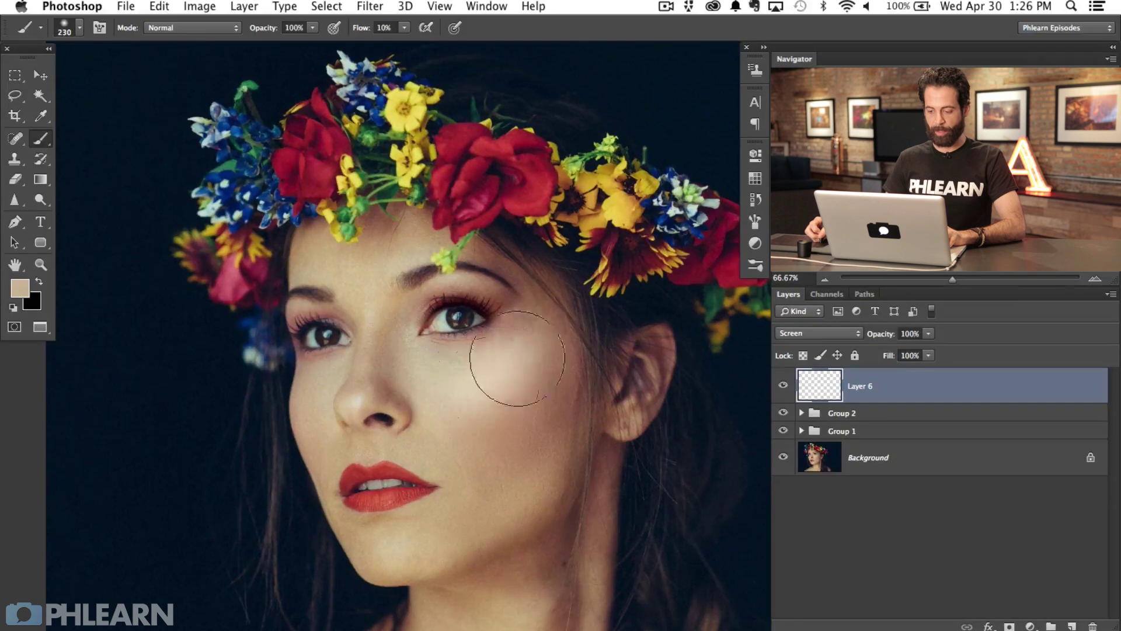
left_click(784, 385)
left_click(784, 386)
left_click(784, 386)
left_click(784, 386)
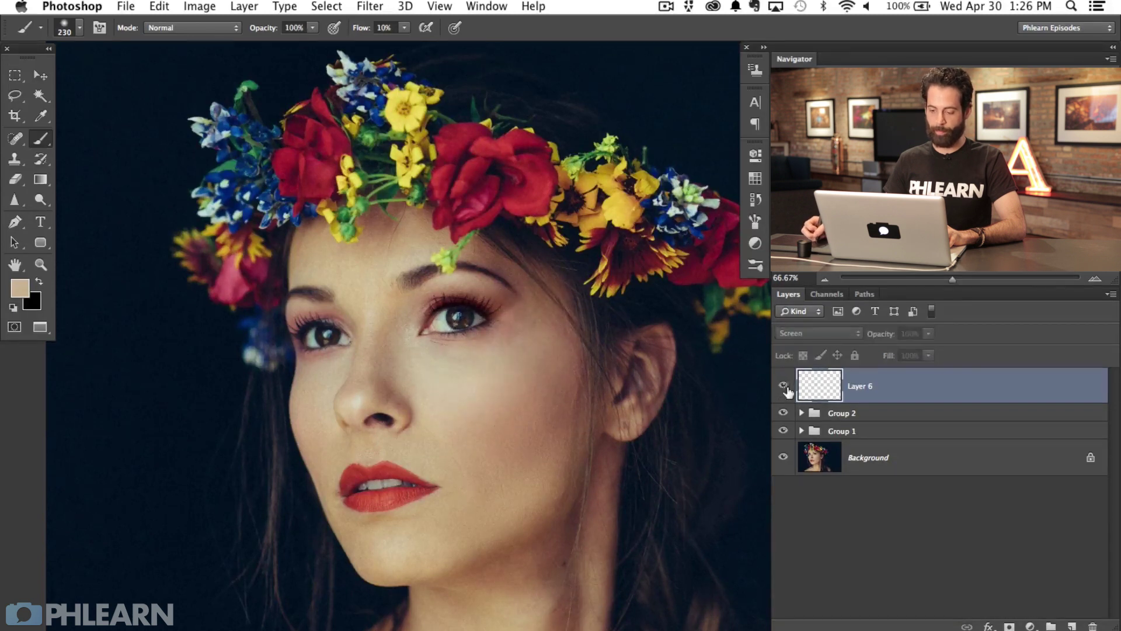
Refine the cheek highlight with the brush at 170 px and the eraser at 437 px, comparing with Layer 6 hidden
key("bracketleft")
key("bracketleft")
key("bracketleft")
key("bracketleft")
key("bracketleft")
key("bracketleft")
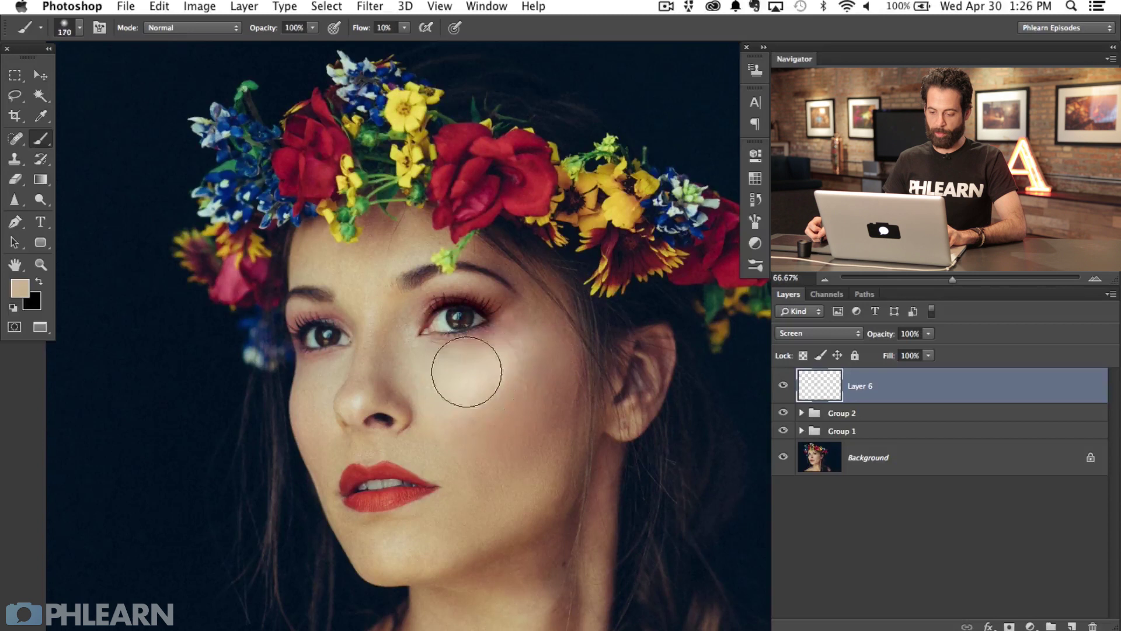
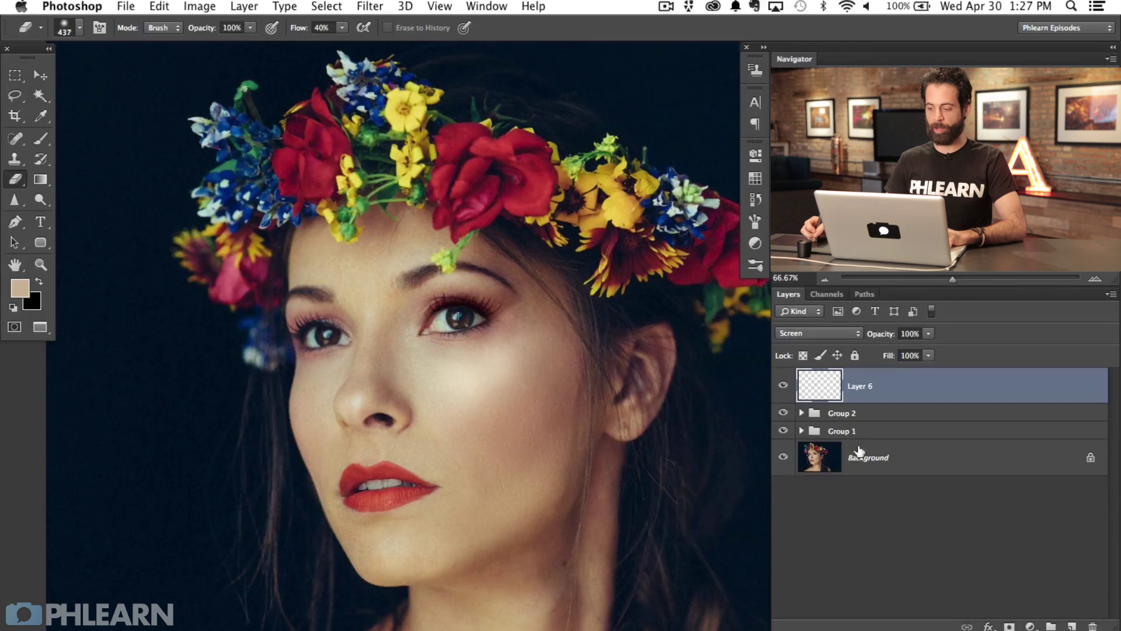
left_click(783, 386)
left_click(783, 386)
left_click(783, 386)
left_click(783, 385)
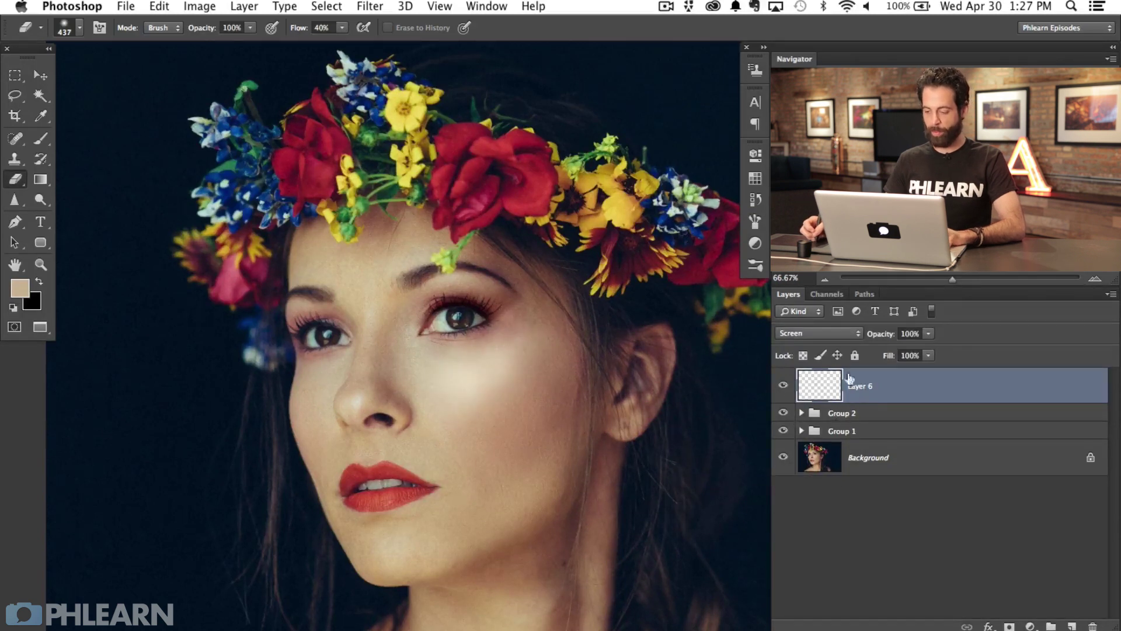
Soften the highlight on Layer 6 with a 30.3-pixel Gaussian Blur and compare the face with and without it
key("super+alt+f")
left_click_drag(563, 387, 114, 154)
left_click_drag(148, 393, 159, 394)
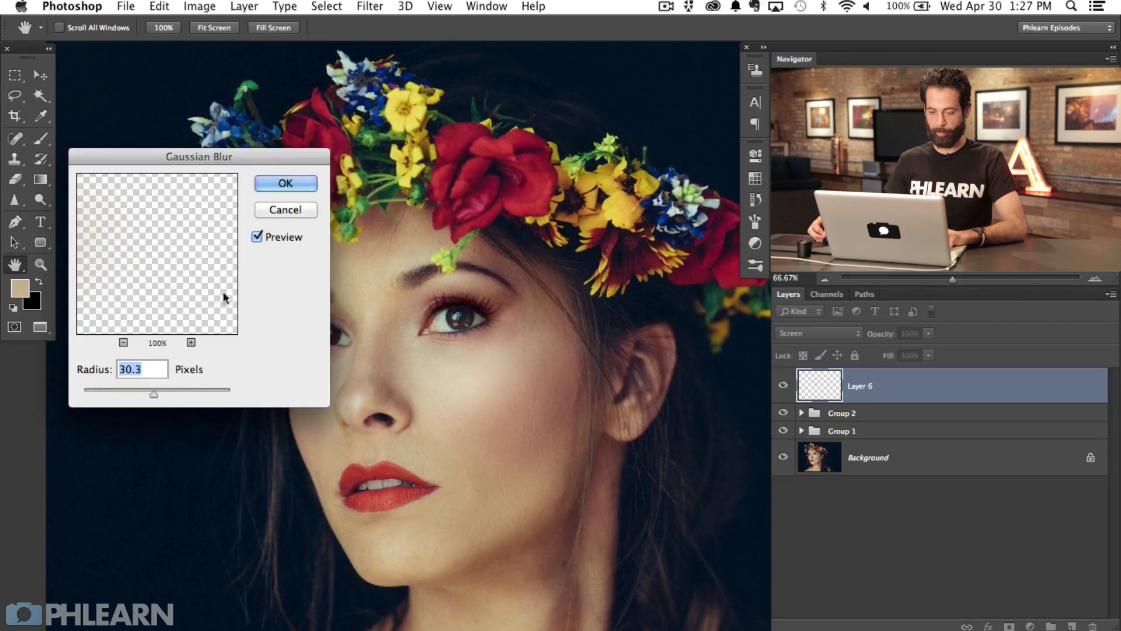
left_click(286, 183)
key("e")
left_click(782, 386)
left_click(781, 386)
left_click(781, 386)
left_click(782, 386)
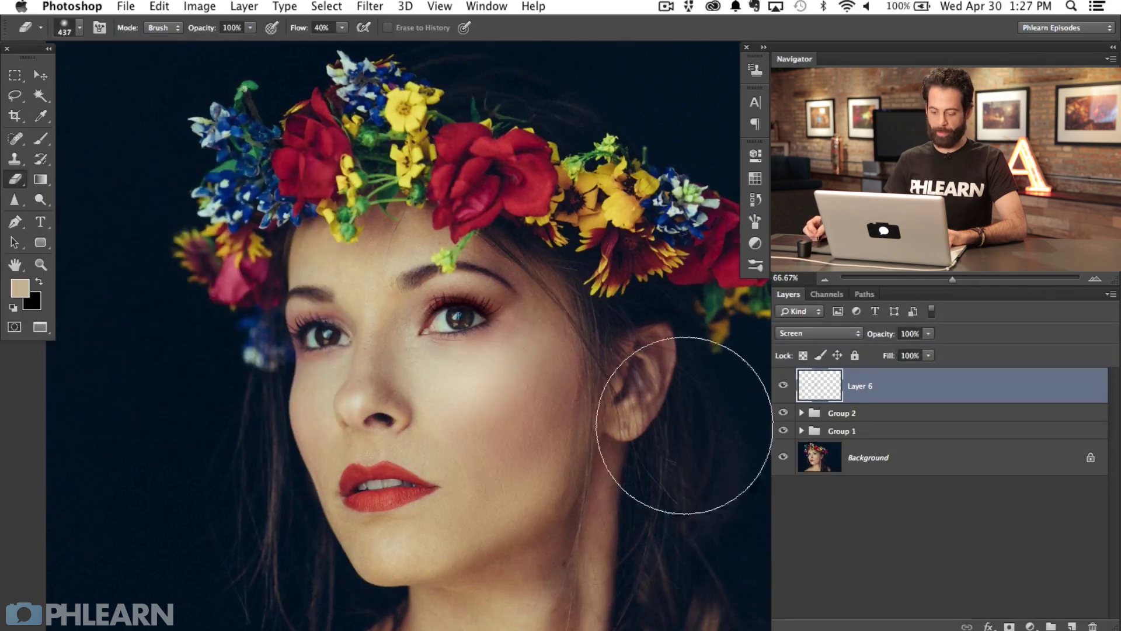
Add a new layer in Multiply mode and paint contour shading on the outer cheek and below the cheekbone at 170 px
key("v")
mouse_move(601, 507)
left_mouse_down()
mouse_move(616, 605)
mouse_move(601, 510)
mouse_move(602, 550)
left_mouse_up()
key("super+shift+alt+n")
key("b")
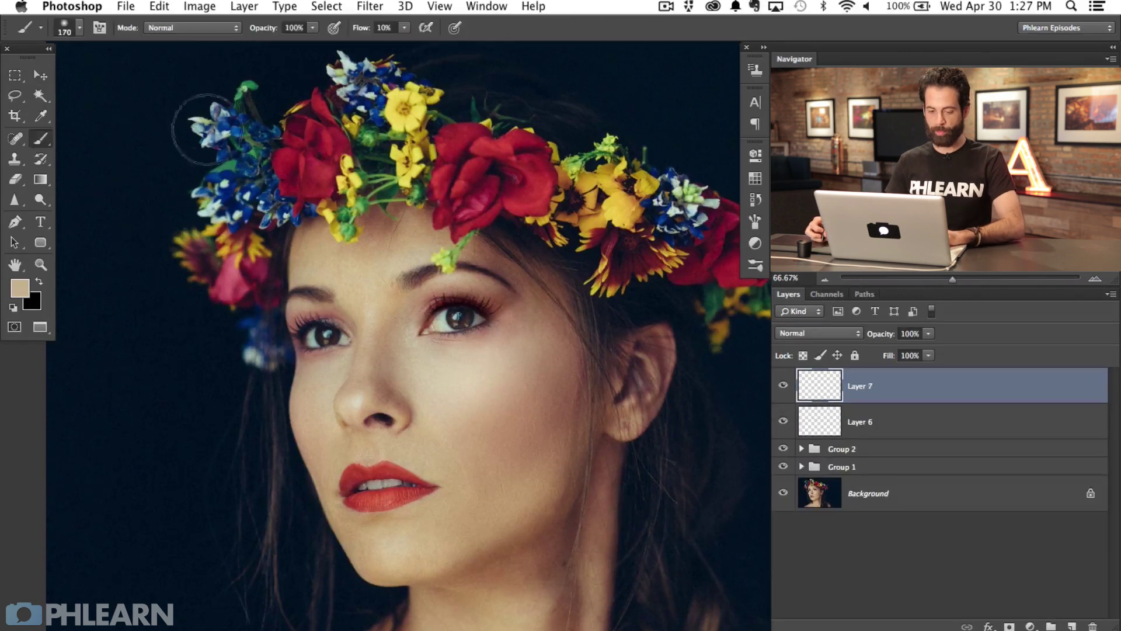
left_click(820, 337)
left_click(822, 372)
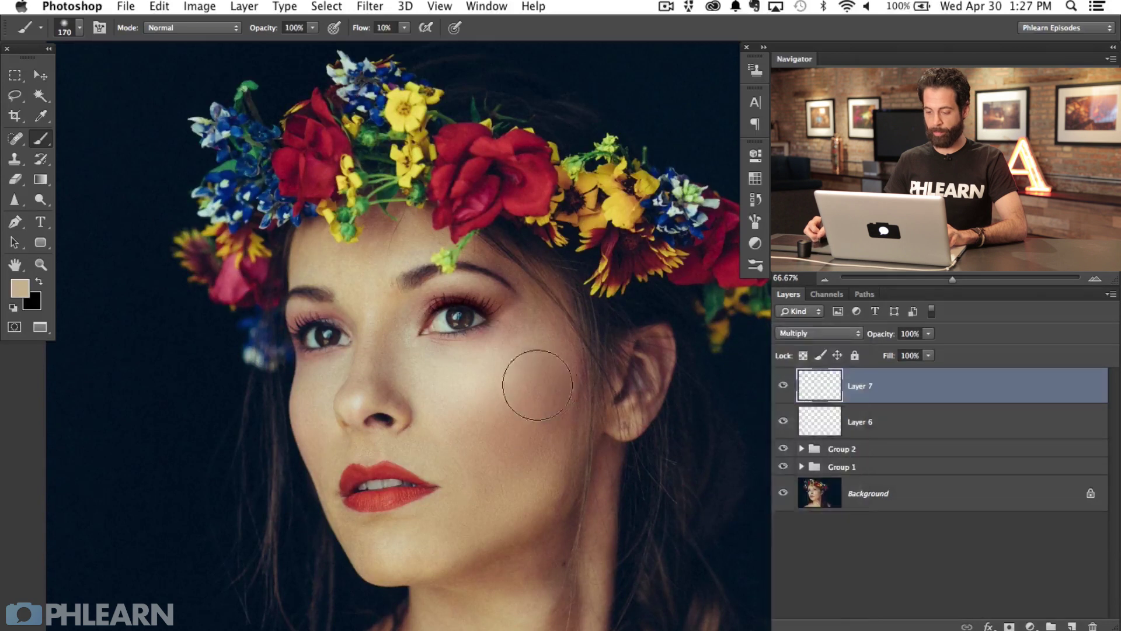
mouse_move(570, 355)
left_mouse_down()
mouse_move(586, 327)
mouse_move(537, 440)
mouse_move(552, 392)
mouse_move(484, 420)
mouse_move(525, 406)
mouse_move(471, 410)
mouse_move(495, 429)
mouse_move(471, 408)
mouse_move(468, 420)
mouse_move(491, 432)
mouse_move(536, 407)
mouse_move(469, 422)
mouse_move(514, 420)
mouse_move(464, 418)
mouse_move(539, 394)
mouse_move(557, 334)
mouse_move(559, 370)
left_mouse_up()
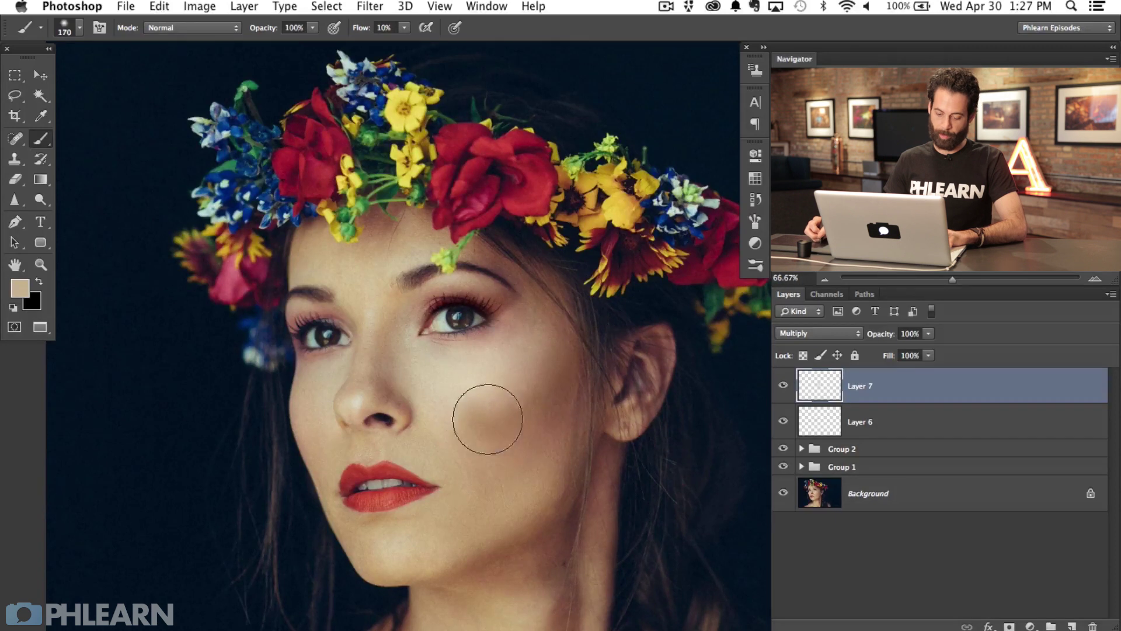
Refine the contour shading on Layer 7 with the eraser at 245 px and more brush strokes at 170 px on the outer cheek
key("e")
left_click_drag(468, 435, 412, 435, "ctrl+alt")
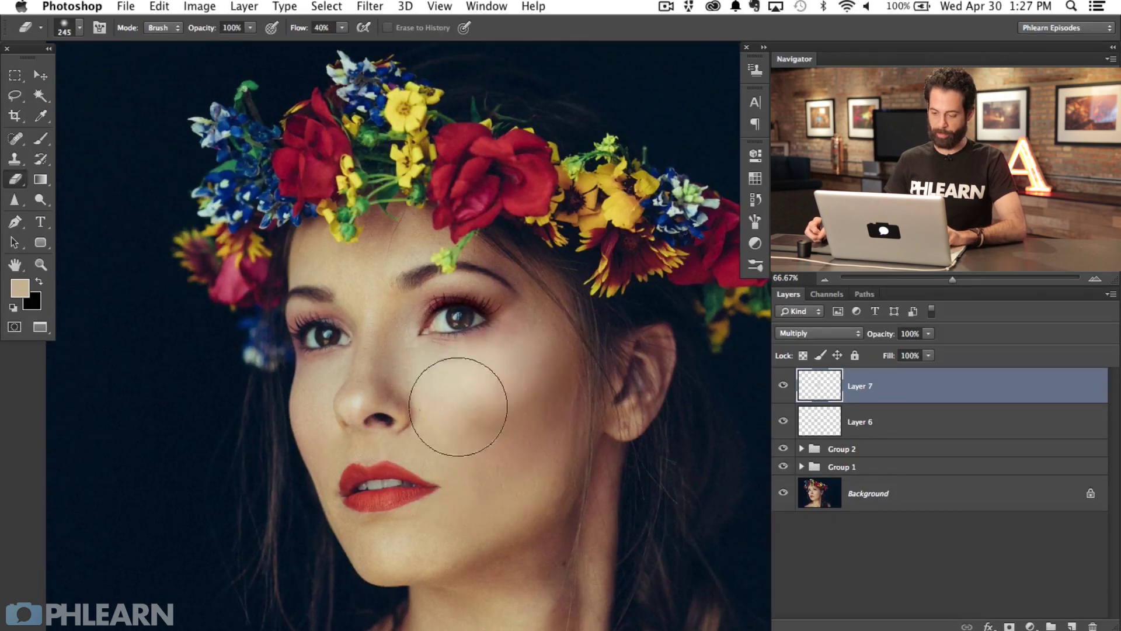
key("b")
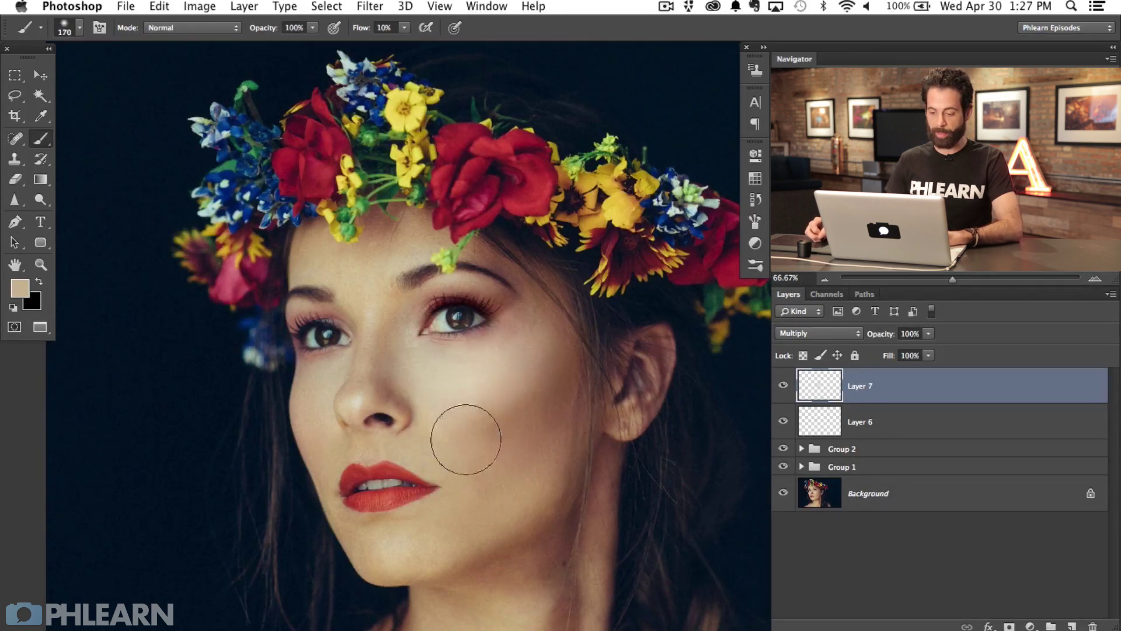
mouse_move(499, 419)
left_mouse_down()
mouse_move(500, 438)
mouse_move(532, 407)
left_mouse_up()
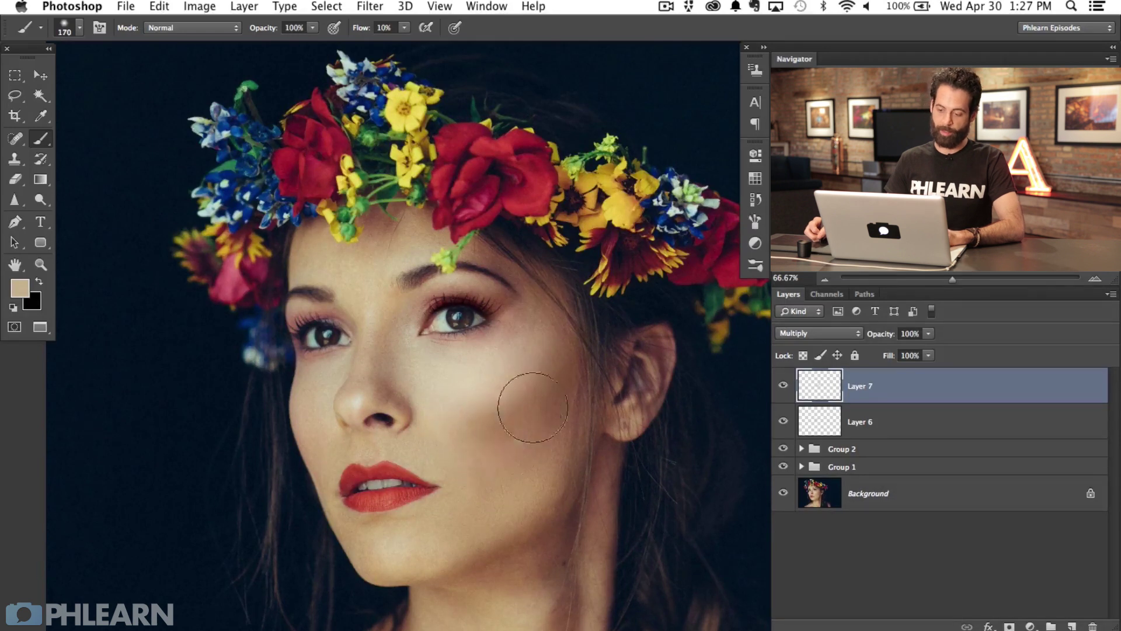
mouse_move(562, 342)
left_mouse_down()
mouse_move(555, 389)
mouse_move(596, 385)
mouse_move(475, 444)
mouse_move(521, 401)
left_mouse_up()
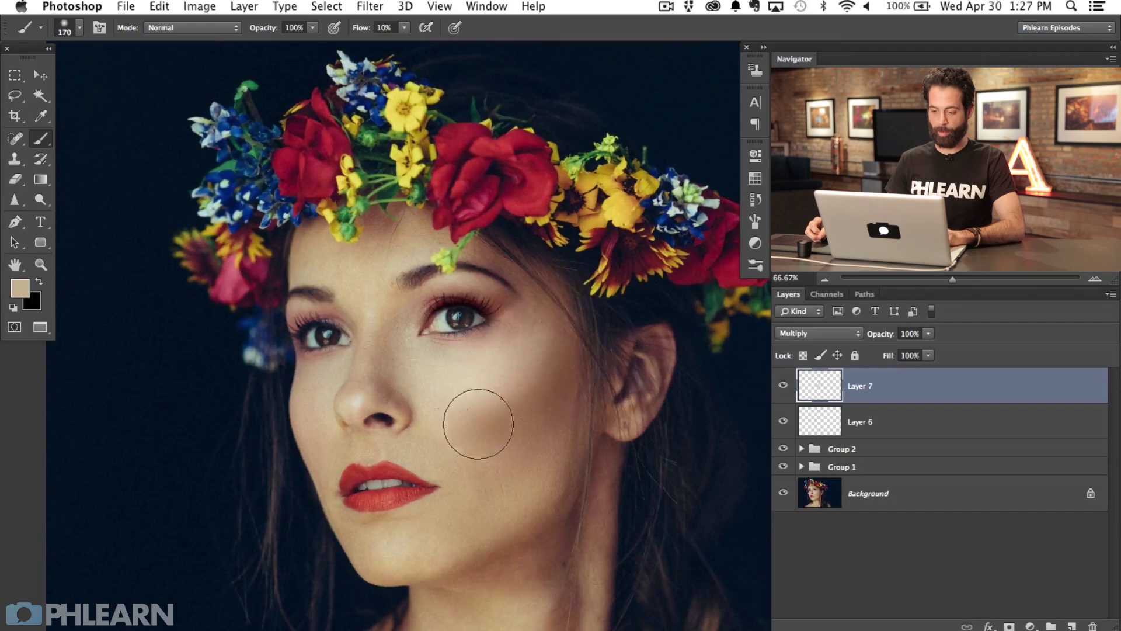
Compare the face with and without Layer 7 and extend the contour shading from the outer cheek inward below the cheekbone
left_click(783, 385)
left_click(783, 386)
left_click(783, 386)
left_click(784, 385)
mouse_move(580, 373)
left_mouse_down()
mouse_move(589, 350)
mouse_move(582, 405)
mouse_move(588, 392)
mouse_move(582, 378)
mouse_move(549, 429)
mouse_move(493, 422)
mouse_move(506, 411)
mouse_move(483, 410)
left_mouse_up()
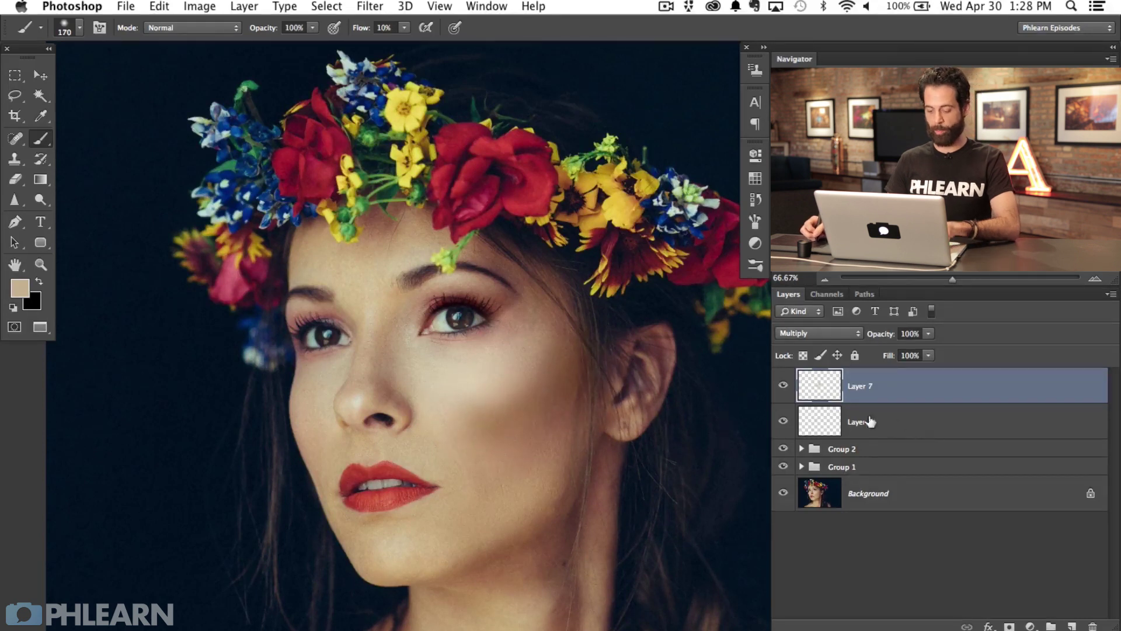
Soften the contour shading on Layer 7 with a 30.3-pixel Gaussian Blur and compare the face with and without it
key("super+alt+f")
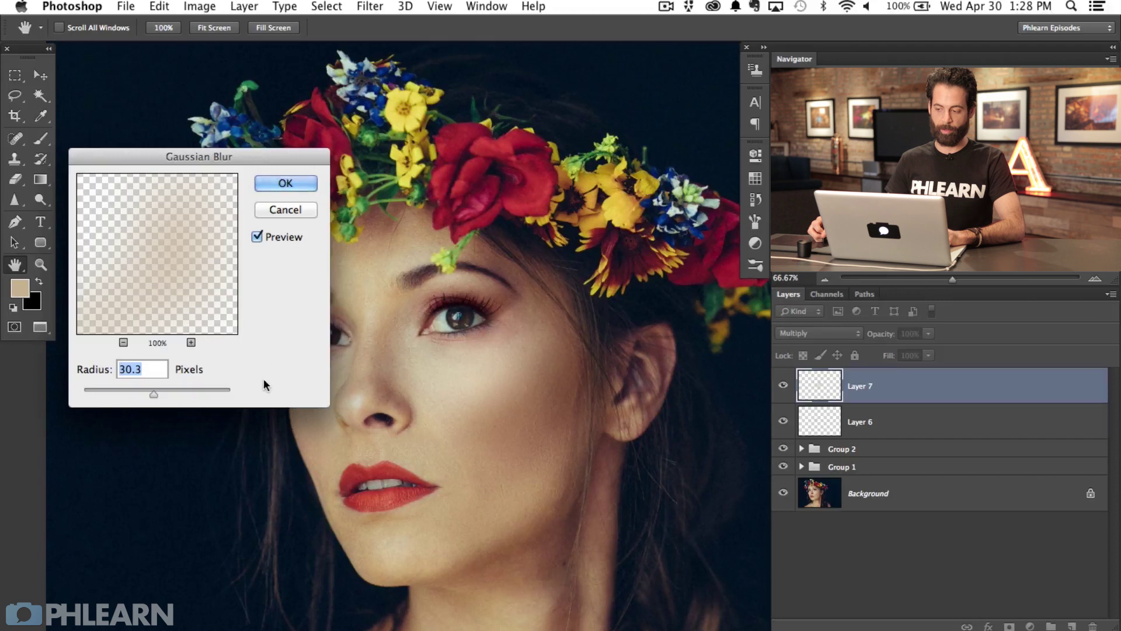
left_click(286, 184)
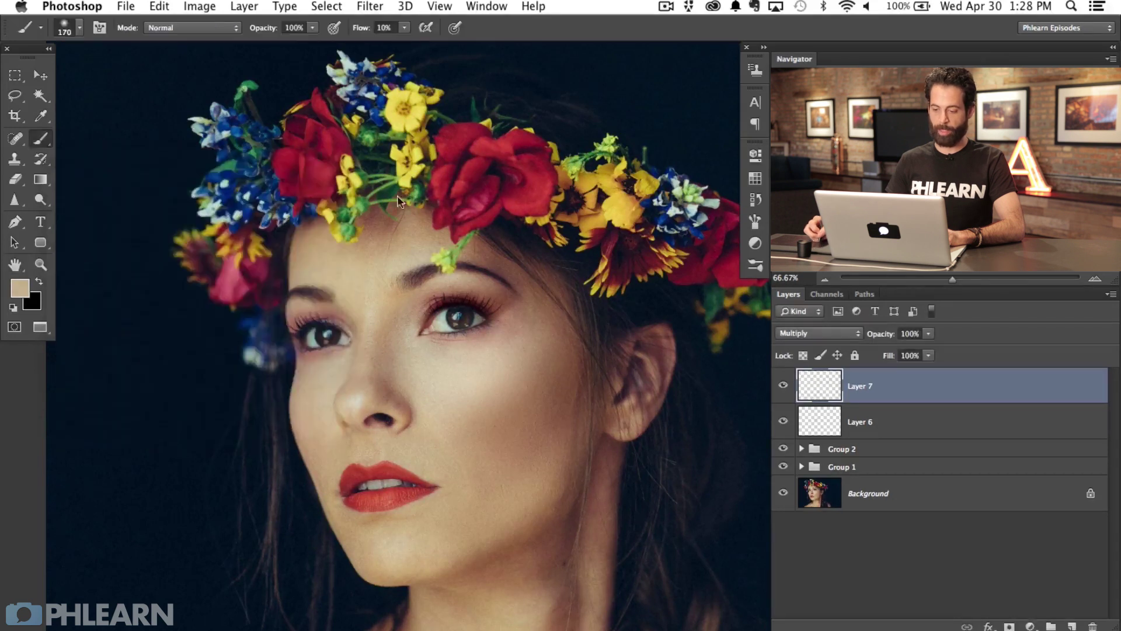
left_click(784, 384)
left_click(784, 385)
left_click(784, 385)
left_click(783, 386)
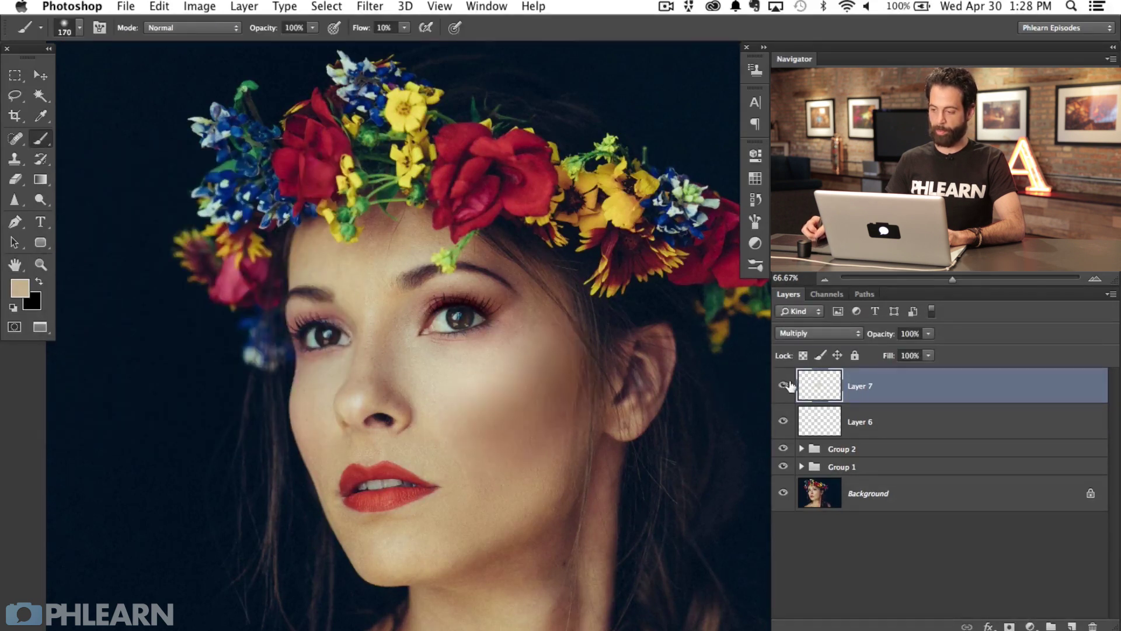
Shift the cheek highlight on Layer 6 slightly with the Move tool
left_click(784, 423)
left_click(888, 422)
key("v")
left_click_drag(614, 464, 632, 473)
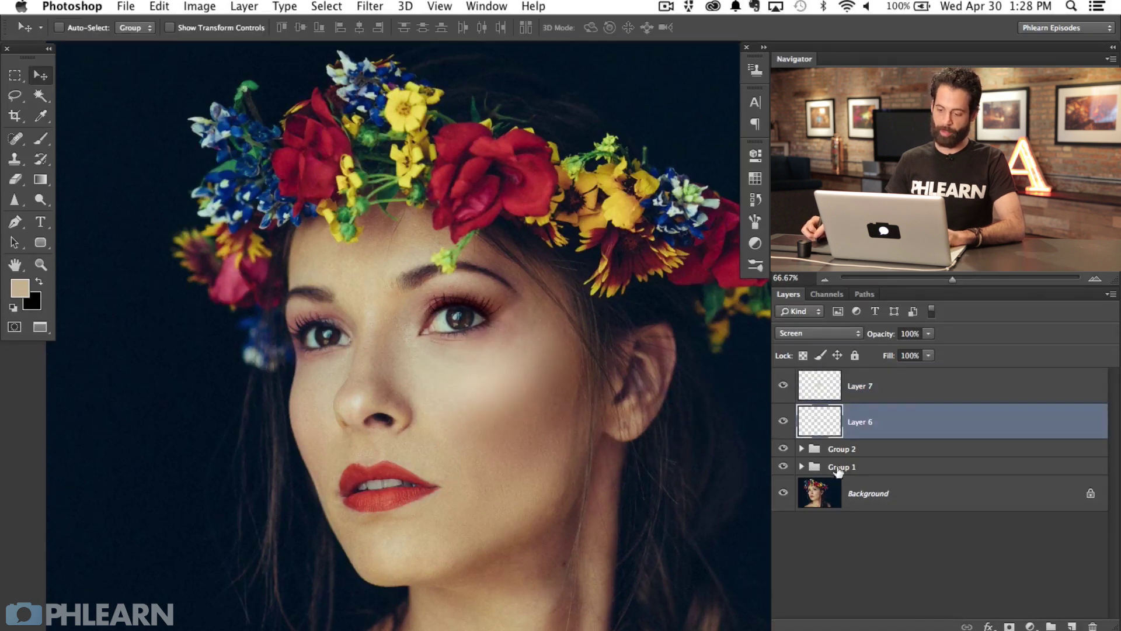
Group Layer 6 and Layer 7 and compare the face with and without the group
left_click(886, 400, "shift")
key("super+g")
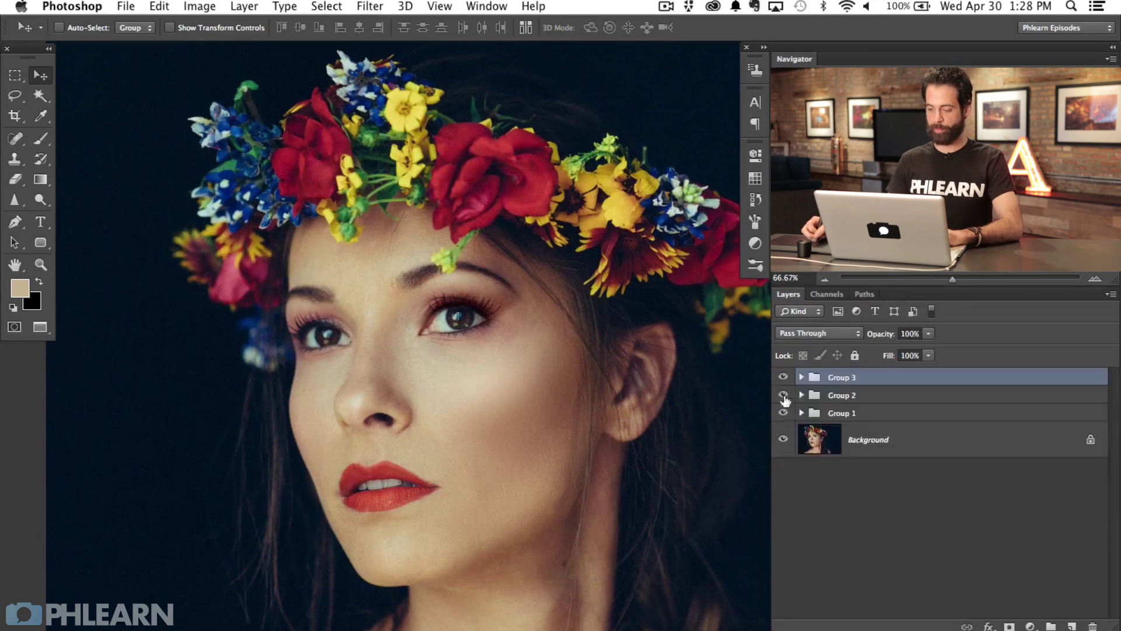
left_click(782, 381)
left_click(783, 382)
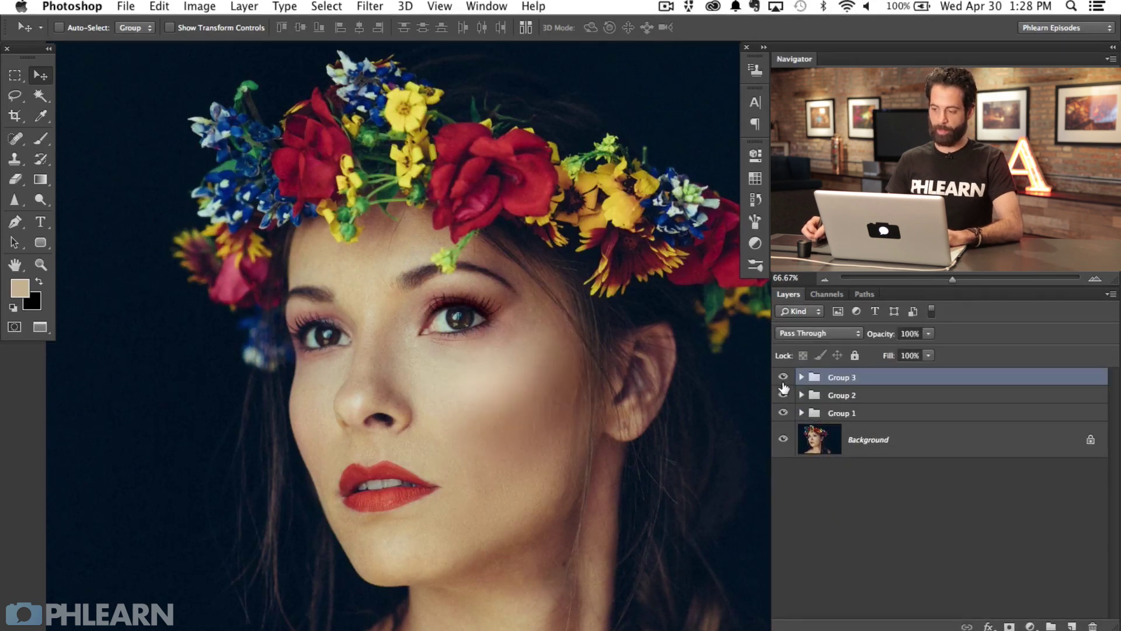
Add a layer mask to Group 3, paint black on it over the cheek at 475 px, and compare with the group hidden
left_click(1010, 625)
key("d")
key("x")
key("b")
mouse_move(377, 378)
left_mouse_down()
mouse_move(451, 356)
mouse_move(431, 370)
mouse_move(451, 355)
mouse_move(551, 389)
left_mouse_up()
left_click(784, 386)
left_click(787, 385)
left_click(786, 385)
left_click(786, 385)
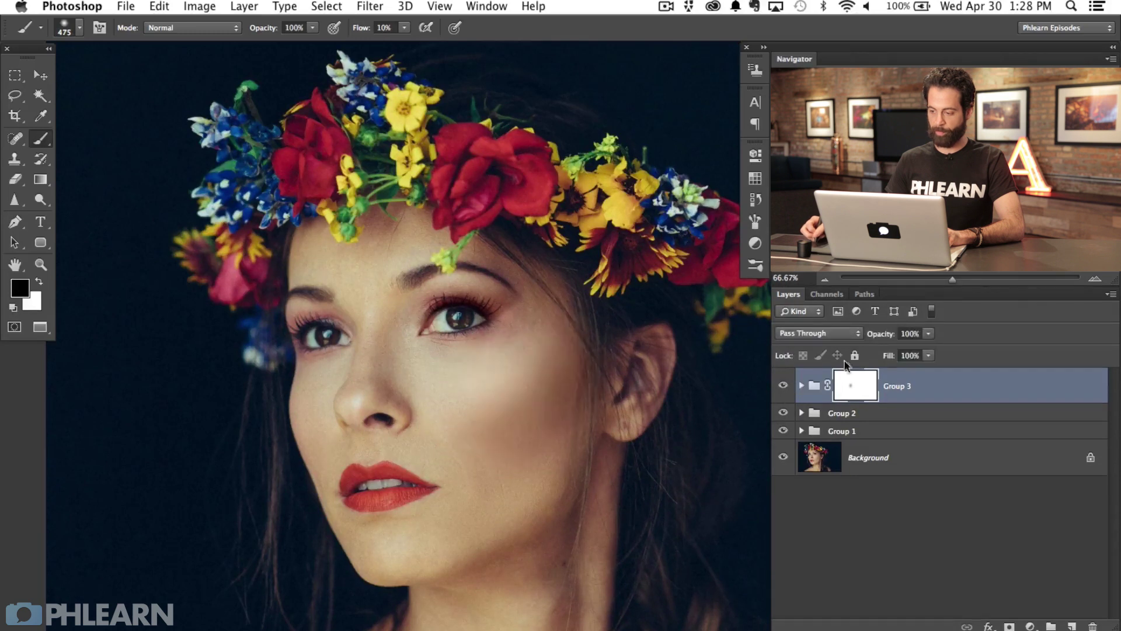
Set the opacity of Group 3 to 84% and compare the face with and without it
left_click_drag(884, 334, 874, 338)
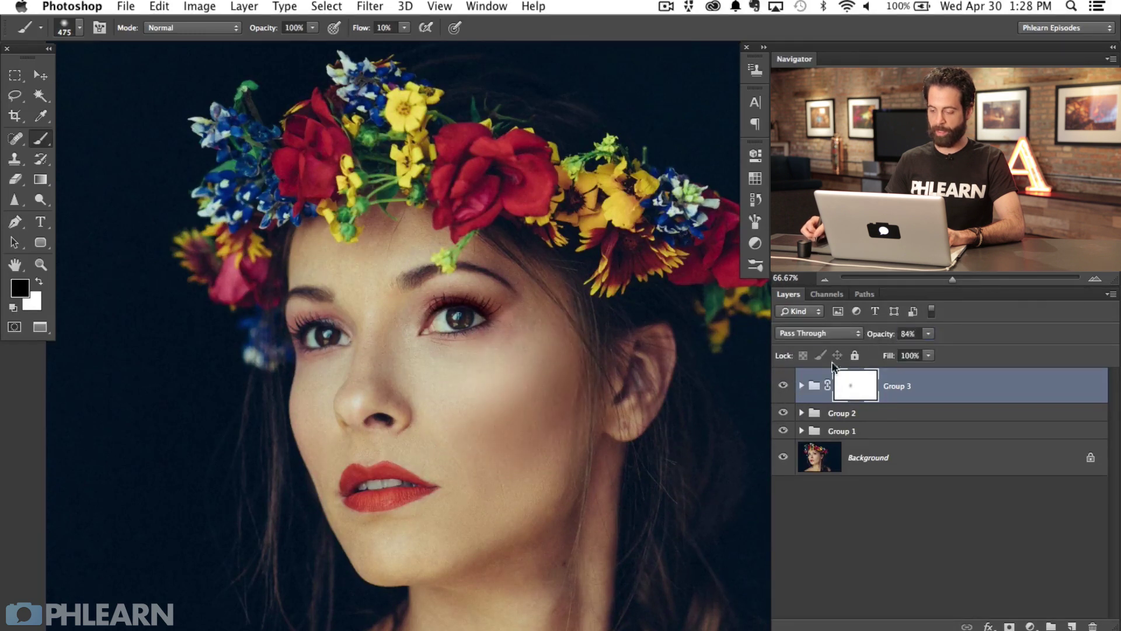
left_click(787, 386)
left_click(788, 386)
left_click(788, 386)
left_click(788, 386)
left_click(788, 386)
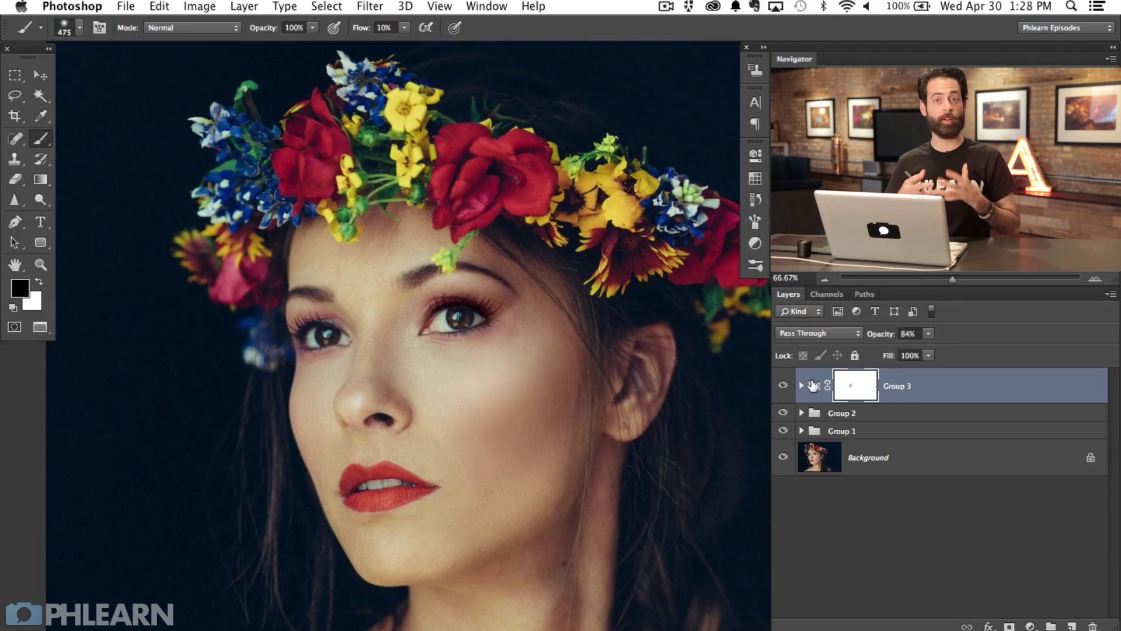
Add a new layer in Screen mode, paint a highlight beneath the eyebrow at 47 px, and compare with the layer hidden
key("alt+shift+super+n")
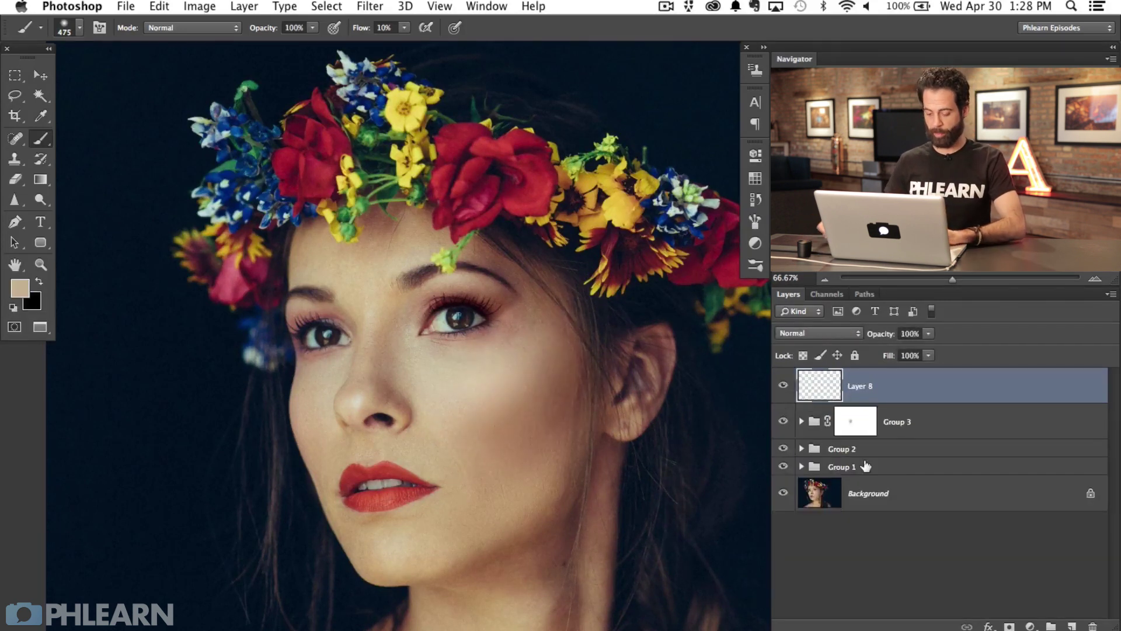
left_click_drag(423, 313, 398, 299)
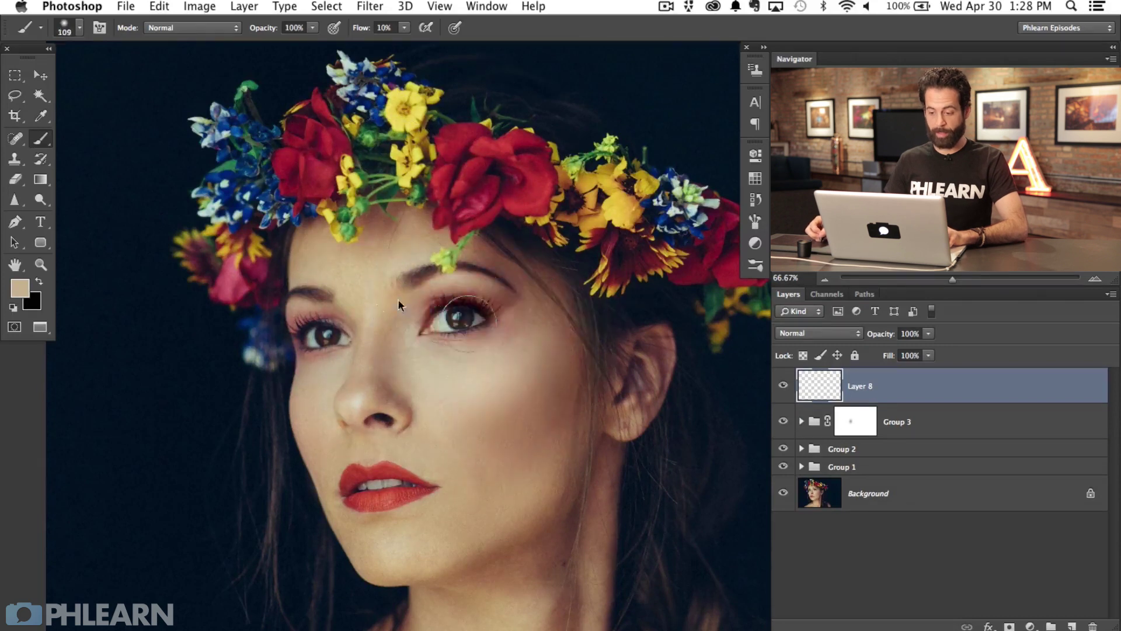
left_click(799, 335)
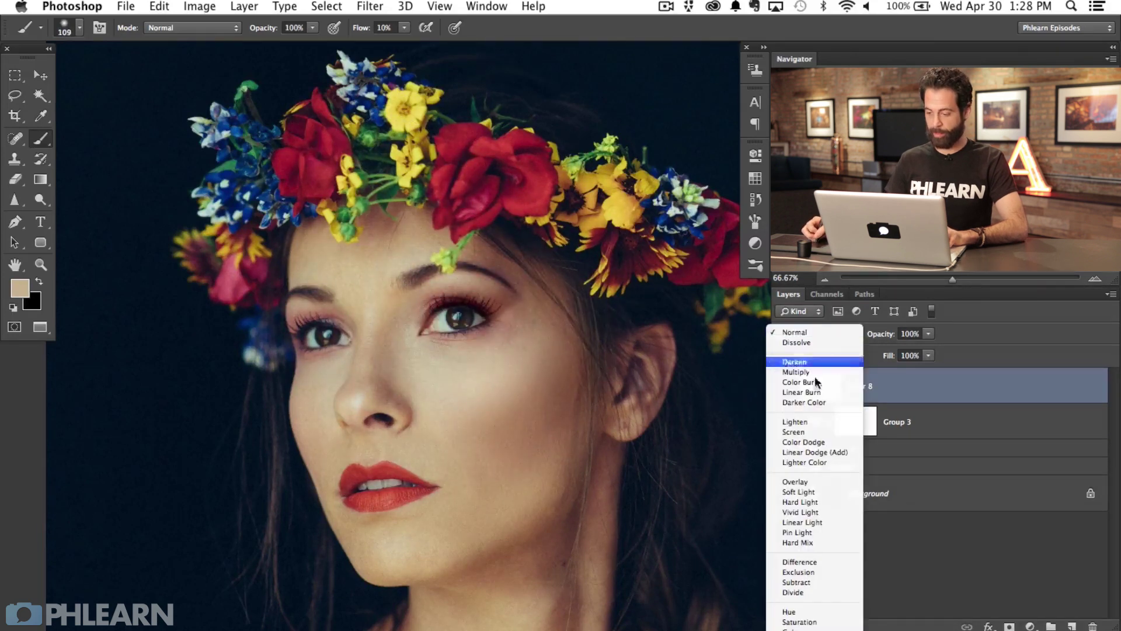
left_click(794, 432)
left_click_drag(460, 286, 450, 275)
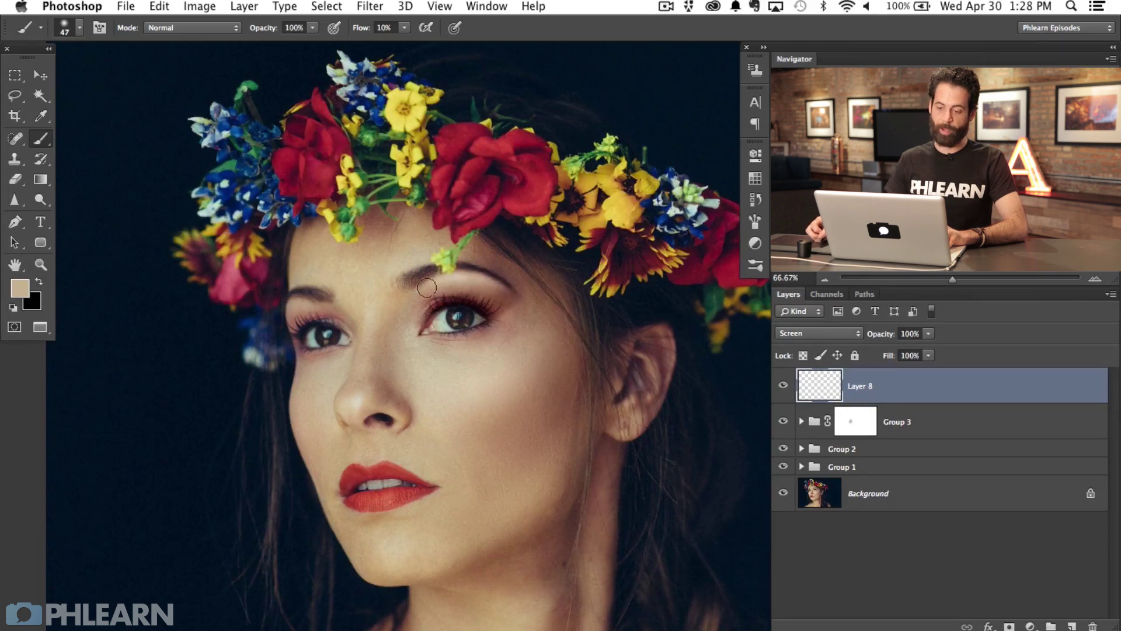
left_click(784, 383)
left_click(781, 381)
left_click(781, 380)
left_click(781, 380)
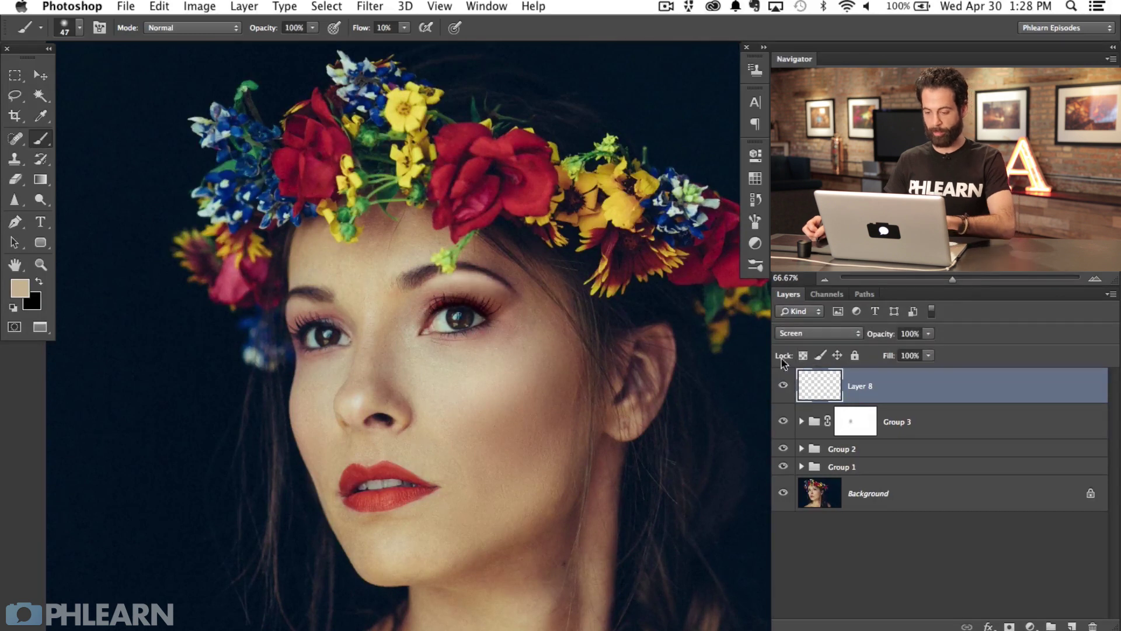
Soften the brow highlight on Layer 8 with a smaller-radius Gaussian Blur and compare it with the layer hidden
key("super+alt+f")
left_click_drag(154, 394, 135, 391)
left_click(305, 182)
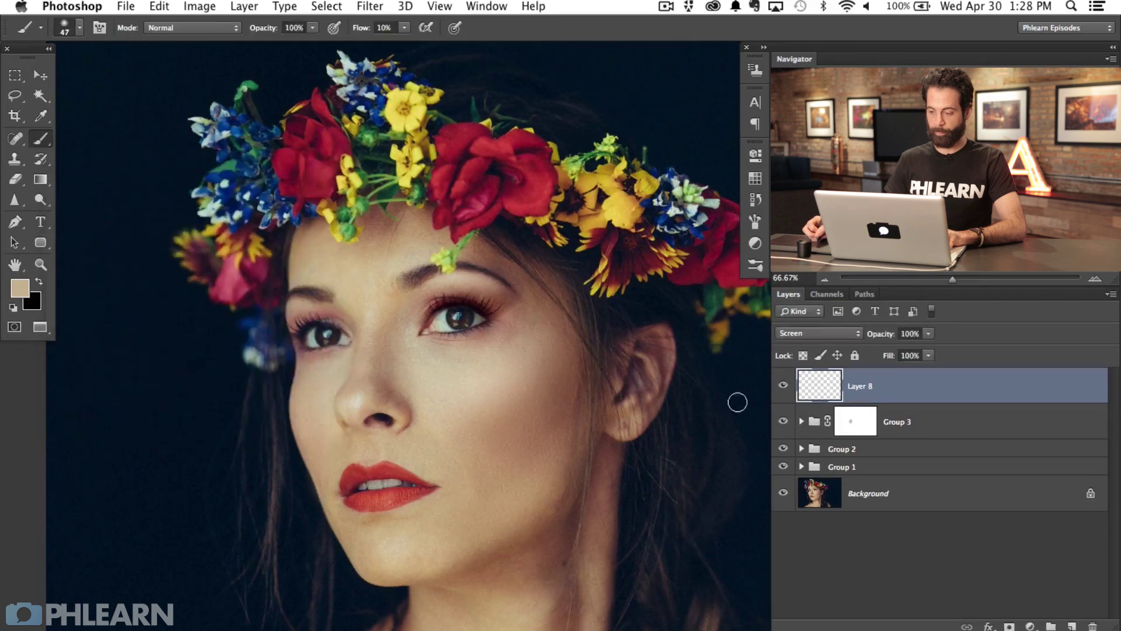
left_click(783, 385)
left_click(783, 385)
left_click(783, 386)
left_click(783, 385)
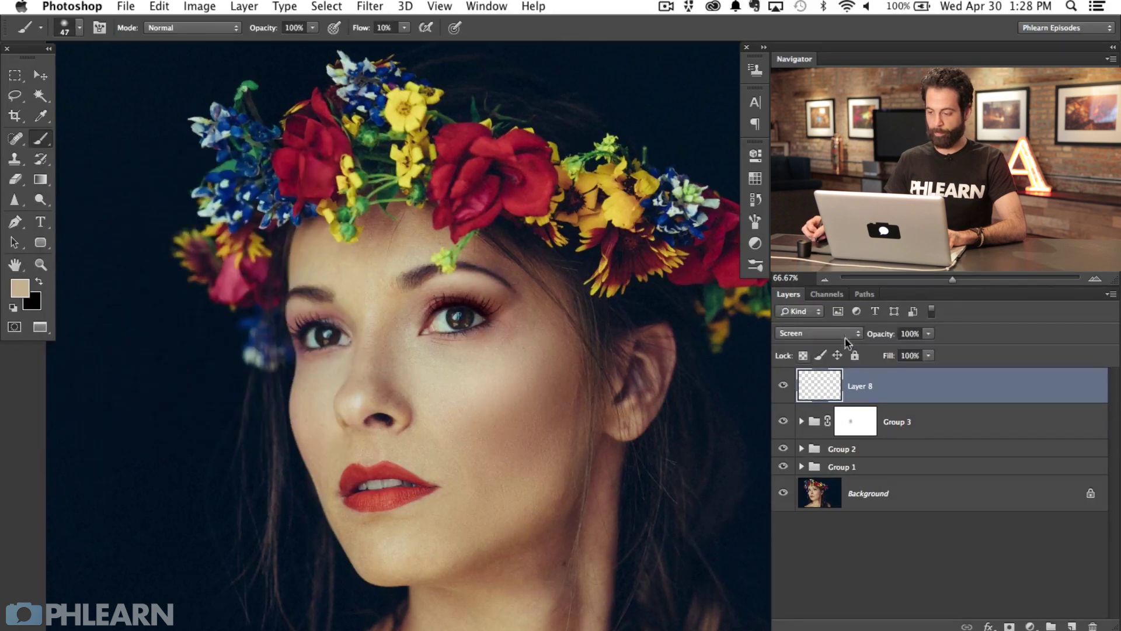
Set Layer 8's opacity to 86% and erase the highlight spill along the eyebrow with the eraser at 30 px
left_click_drag(887, 339, 879, 341)
key("e")
mouse_move(523, 272)
left_mouse_down()
mouse_move(482, 257)
mouse_move(482, 273)
left_mouse_up()
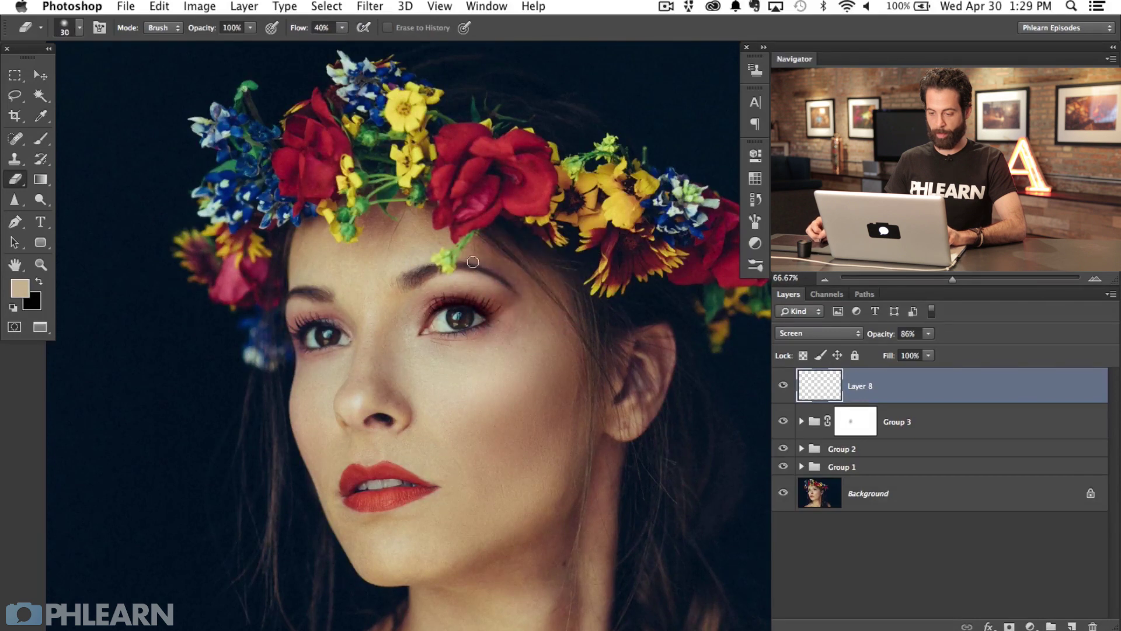
Group Layer 8 with Group 3 and compare the face repeatedly with and without the new group
left_click(905, 435, "shift")
key("super+g")
left_click(785, 378)
left_click(784, 378)
left_click(784, 378)
left_click(785, 378)
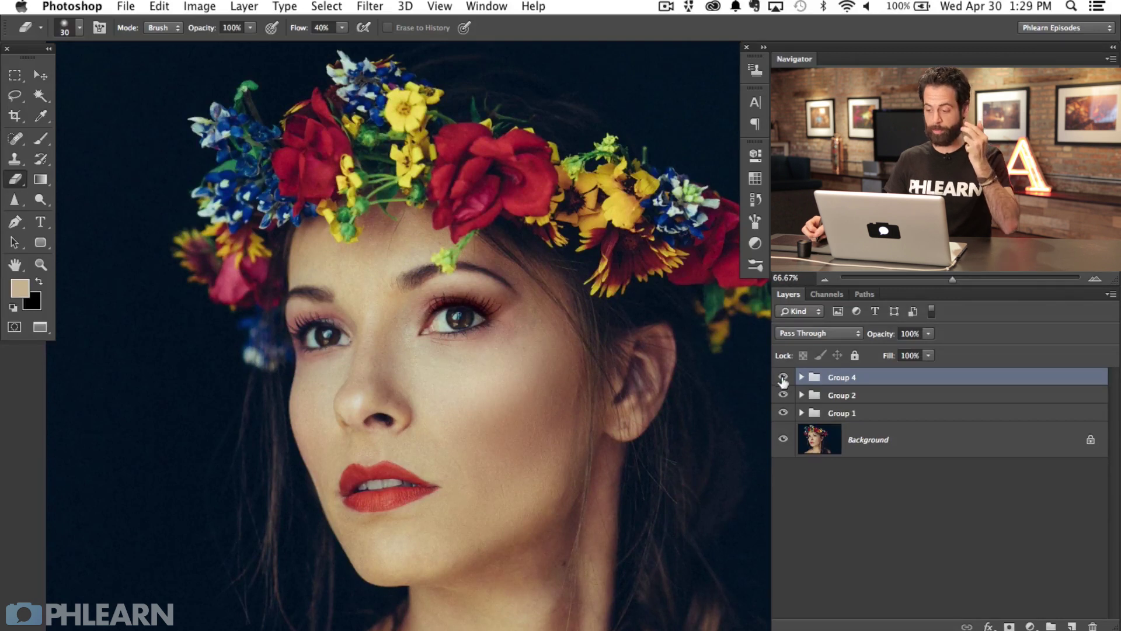
left_click(783, 378)
left_click(783, 378)
left_click(783, 377)
left_click(781, 377)
left_click(785, 380)
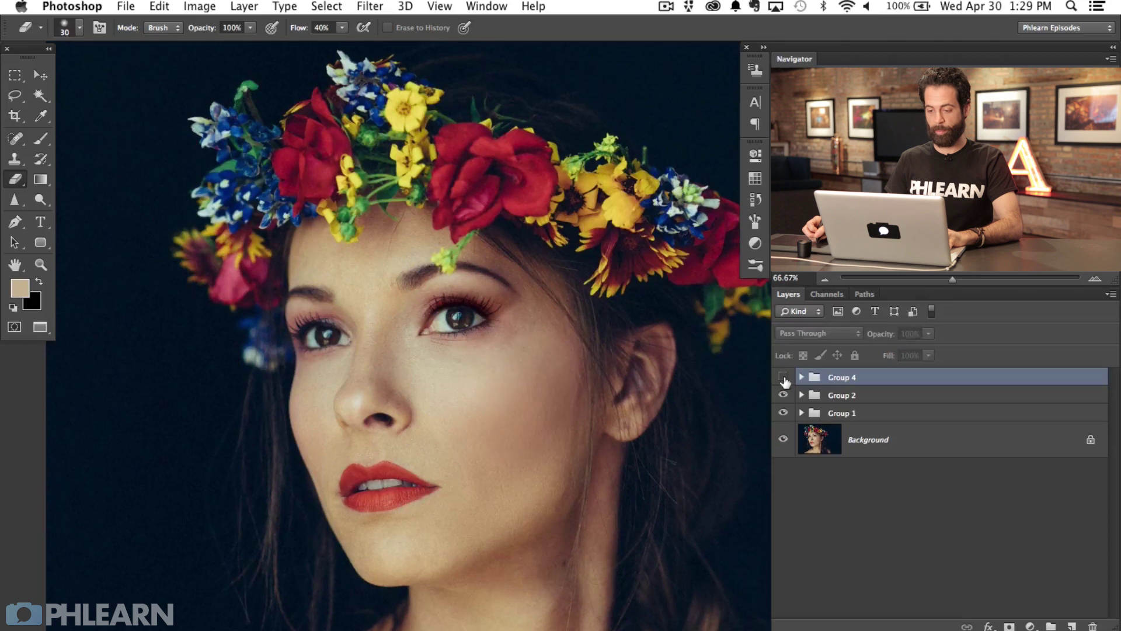
left_click(783, 380)
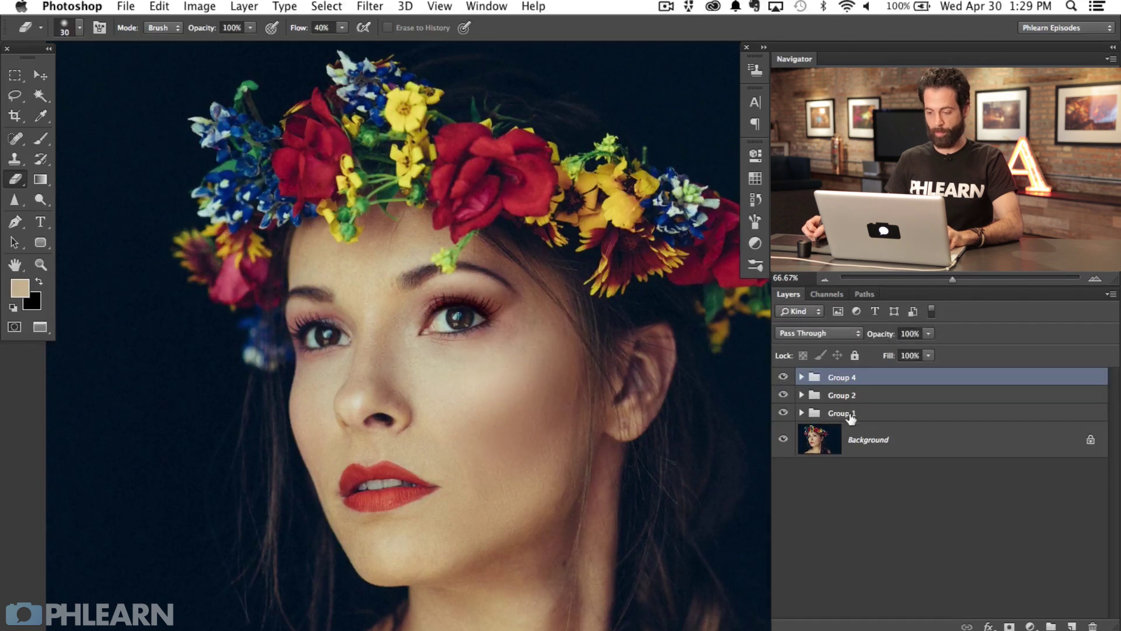
Combine Group 1, Group 2 and Group 4 into one group and compare the portrait with and without it full screen at 100%
left_click(887, 413, "shift")
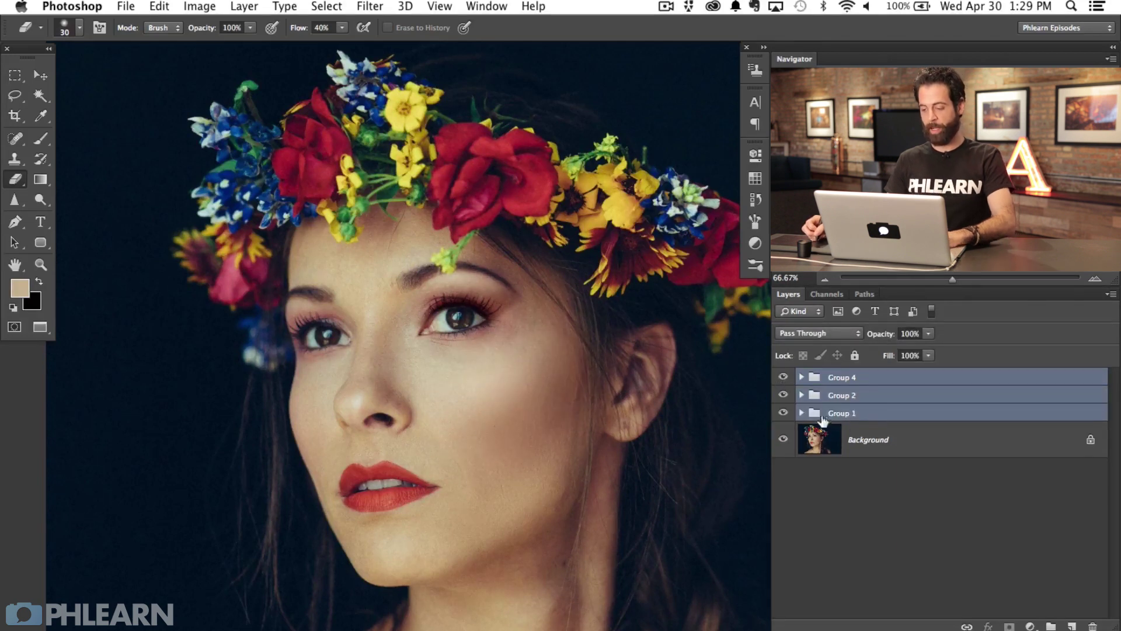
key("super+g")
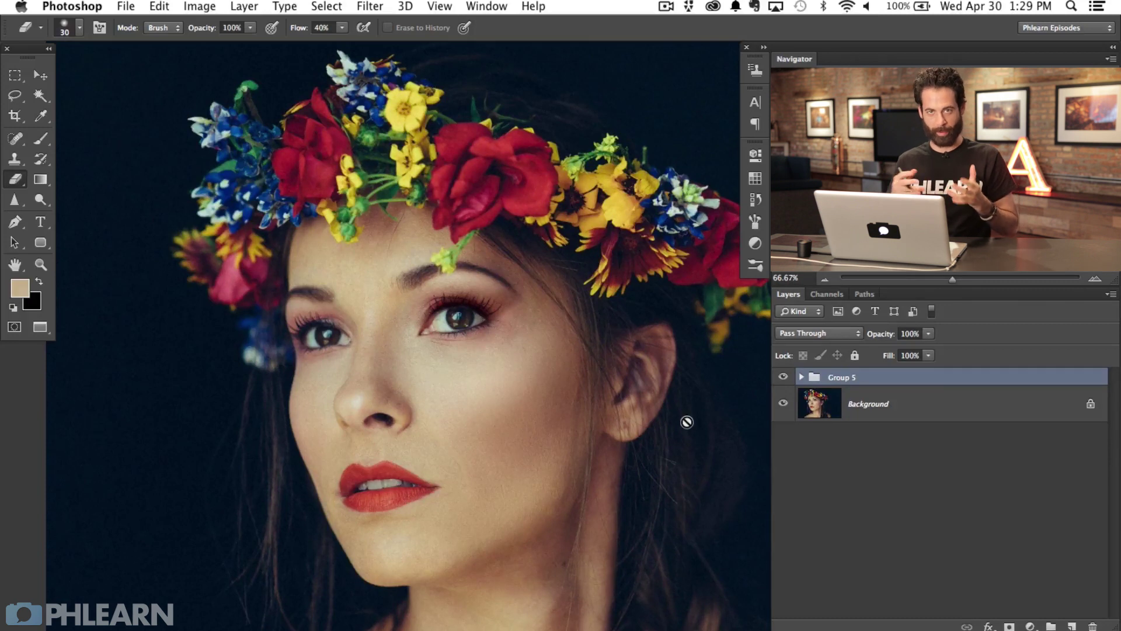
key("super+plus")
left_click_drag(468, 492, 483, 473)
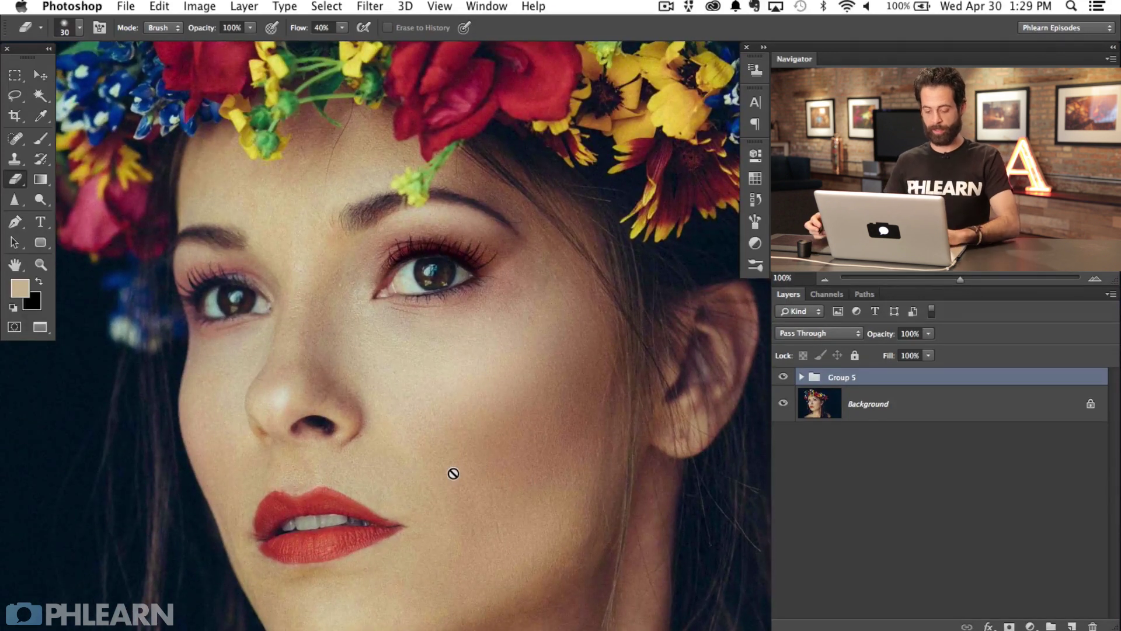
key("f")
left_click_drag(510, 414, 602, 430)
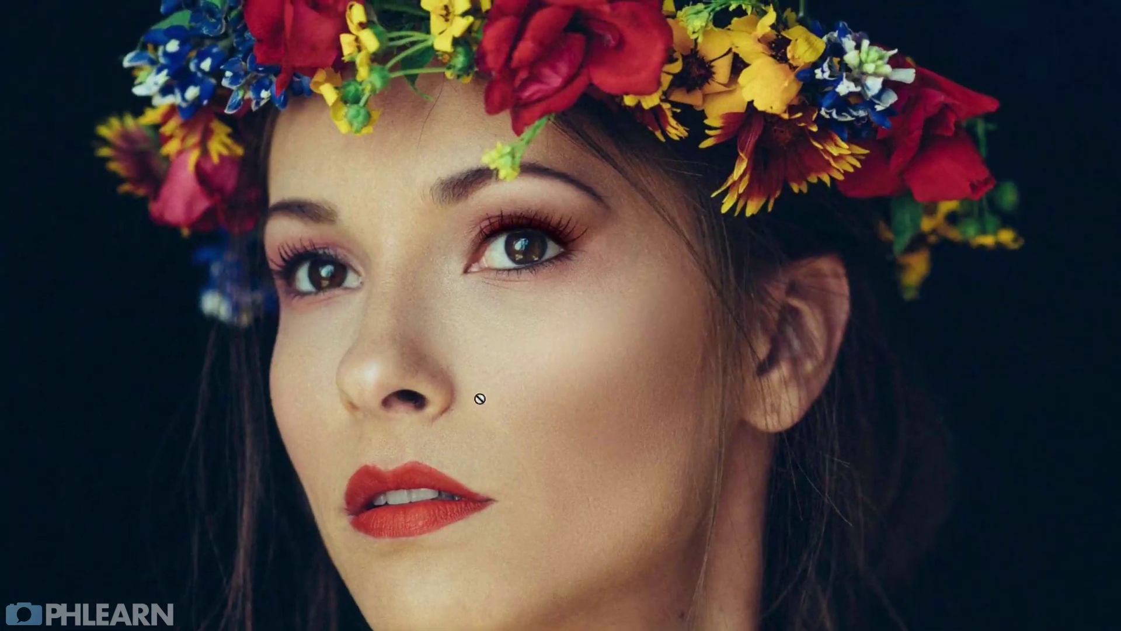
key("ctrl+comma")
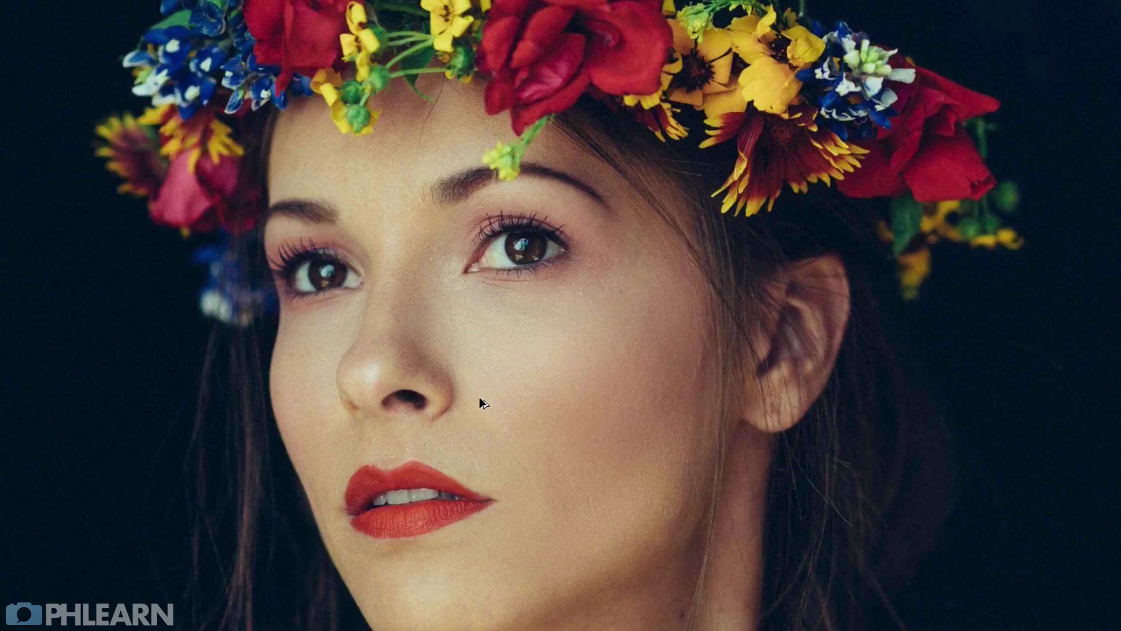
key("ctrl+comma")
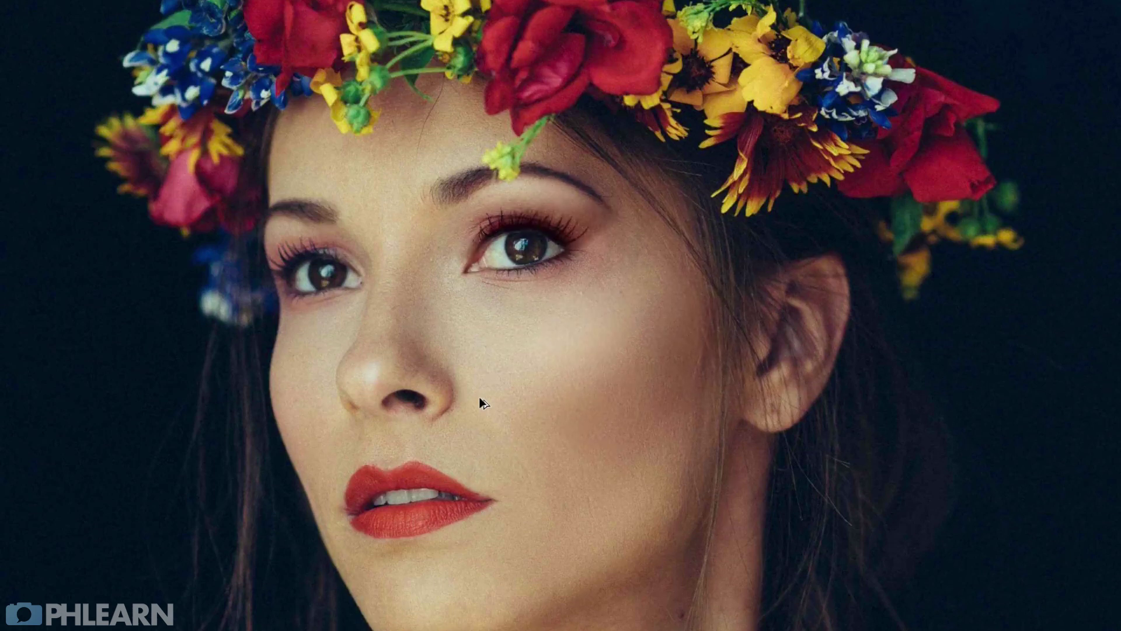